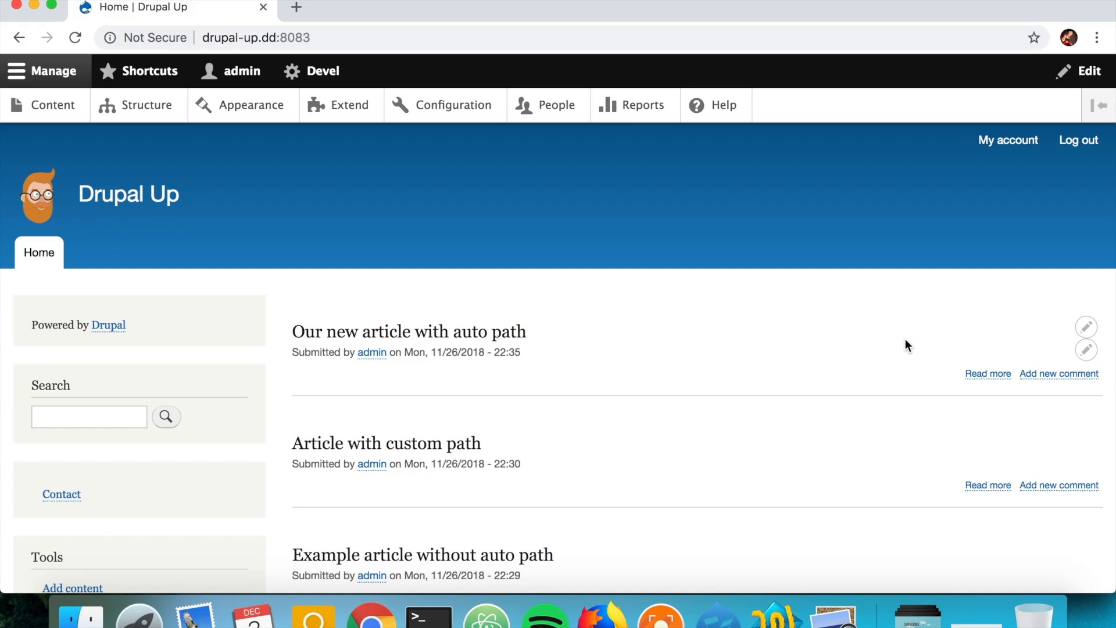
Switch from Chrome to the Atom editor with the drupal-up project open.
{"action": "left_click", "coordinate": [486, 616]}
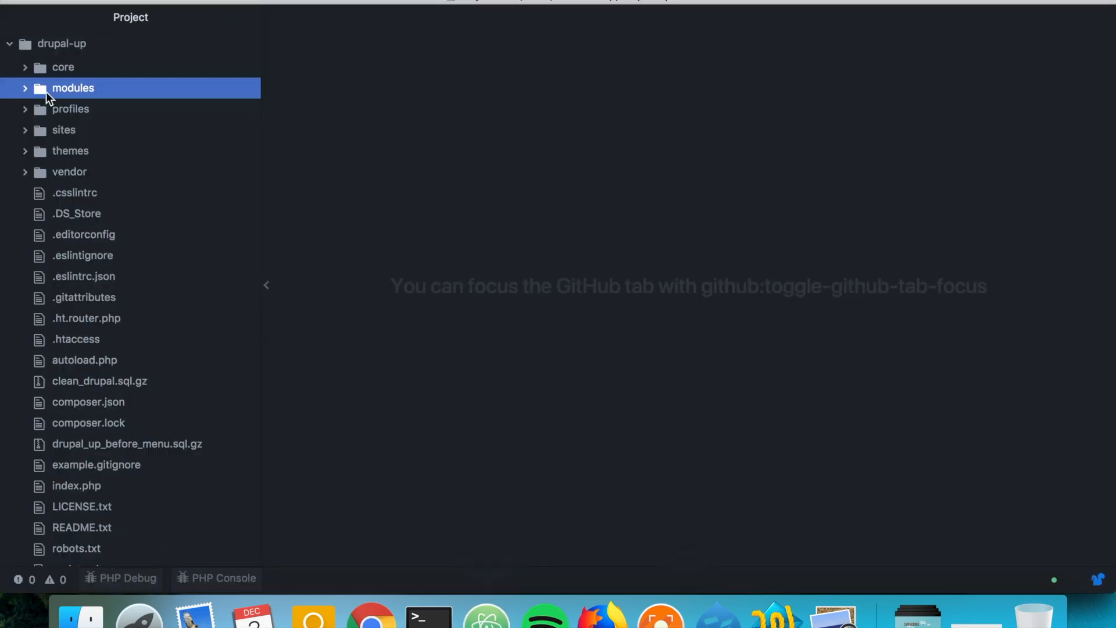
Create a new drupal_up.theme file inside themes/custom/drupal_up.
{"action": "left_click", "coordinate": [70, 150]}
{"action": "left_click", "coordinate": [79, 172]}
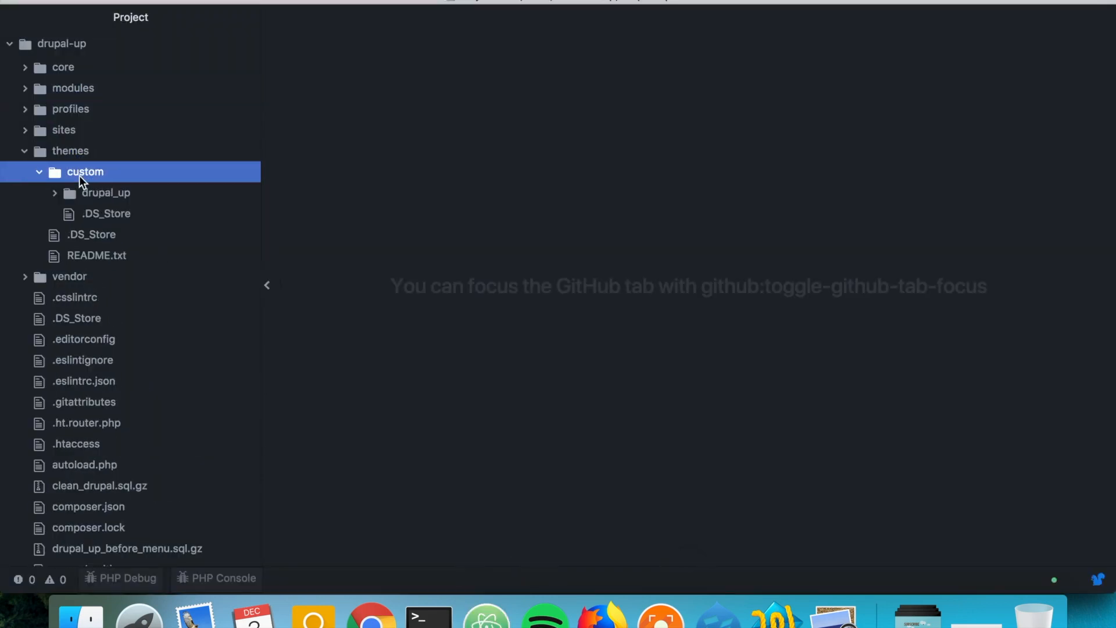
{"action": "left_click", "coordinate": [104, 193]}
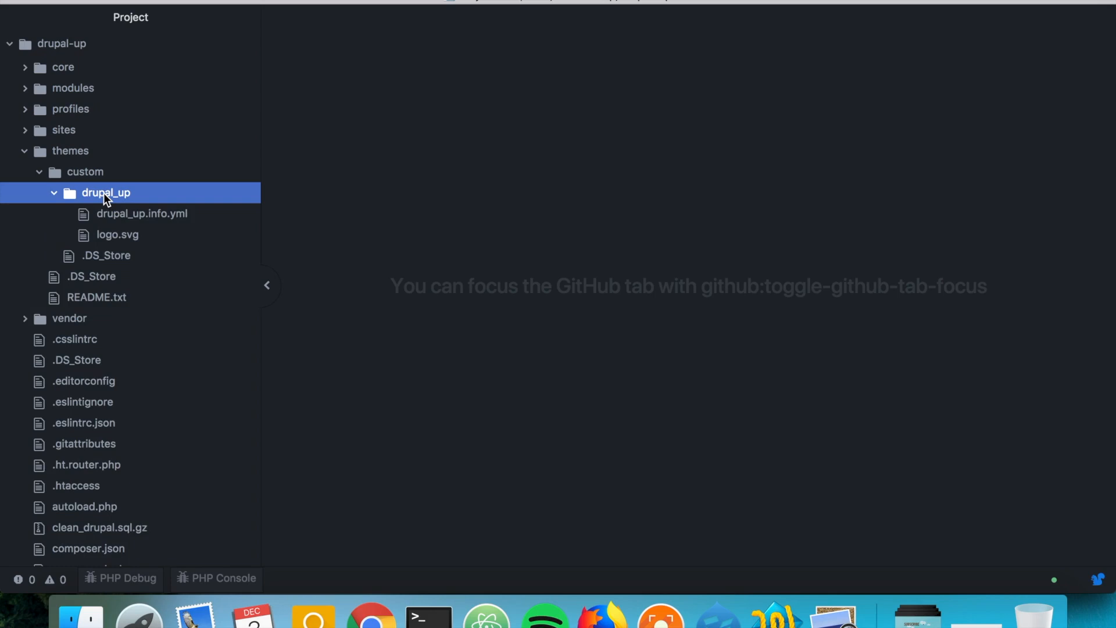
{"action": "right_click", "coordinate": [103, 193]}
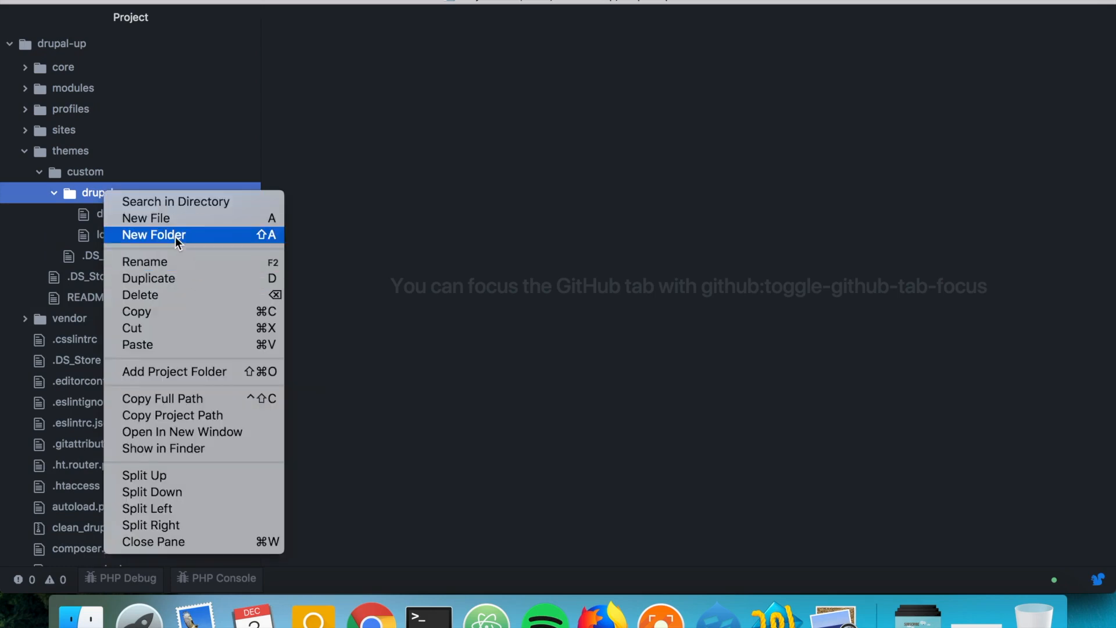
{"action": "left_click", "coordinate": [169, 223]}
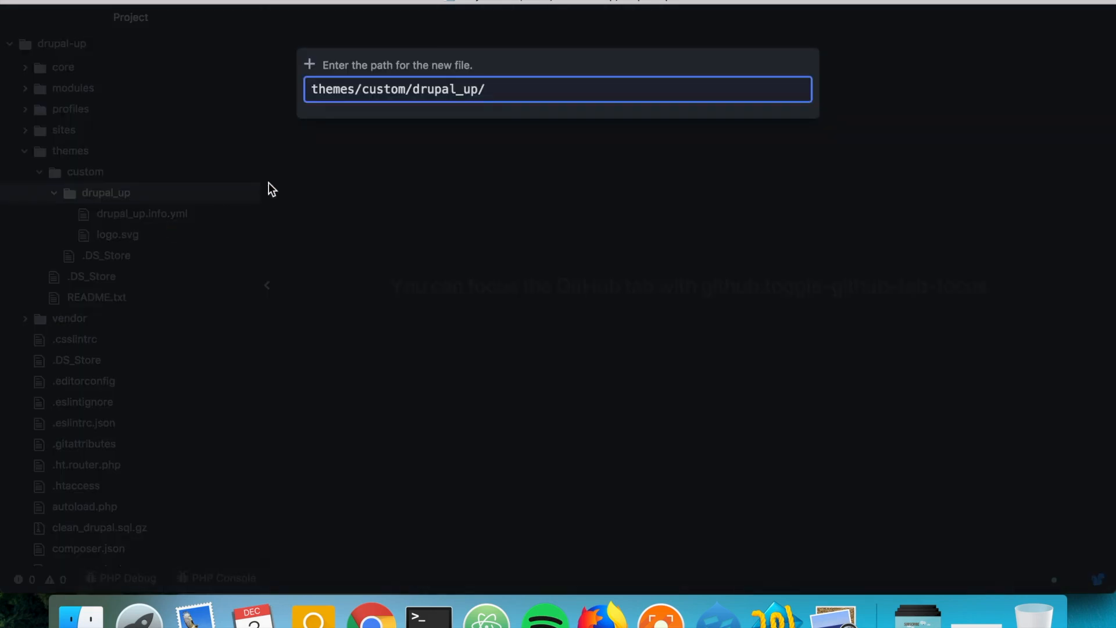
{"action": "double_click", "coordinate": [424, 89]}
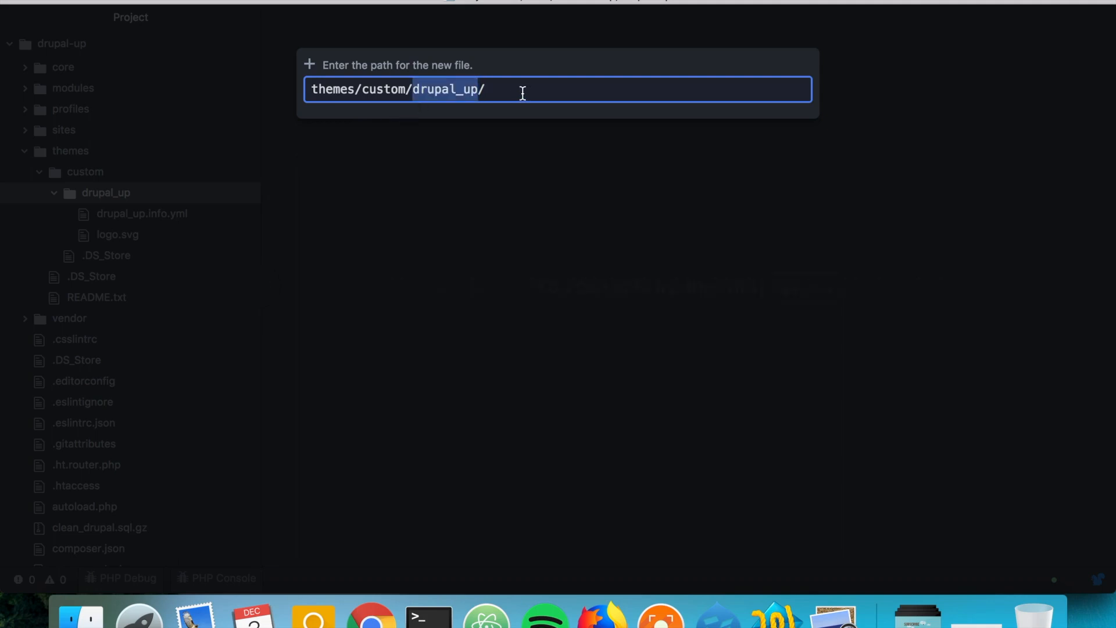
{"action": "key", "text": "Right"}
{"action": "type", "text": "drupal_up."}
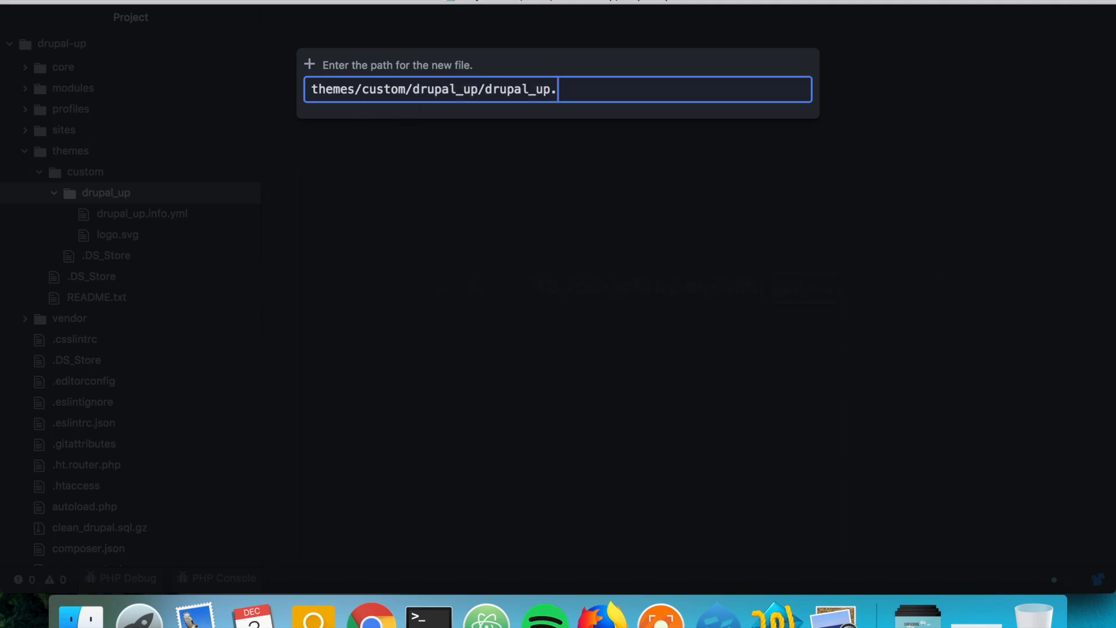
{"action": "type", "text": "the"}
{"action": "type", "text": "me"}
{"action": "key", "text": "Return"}
{"action": "type", "text": "<"}
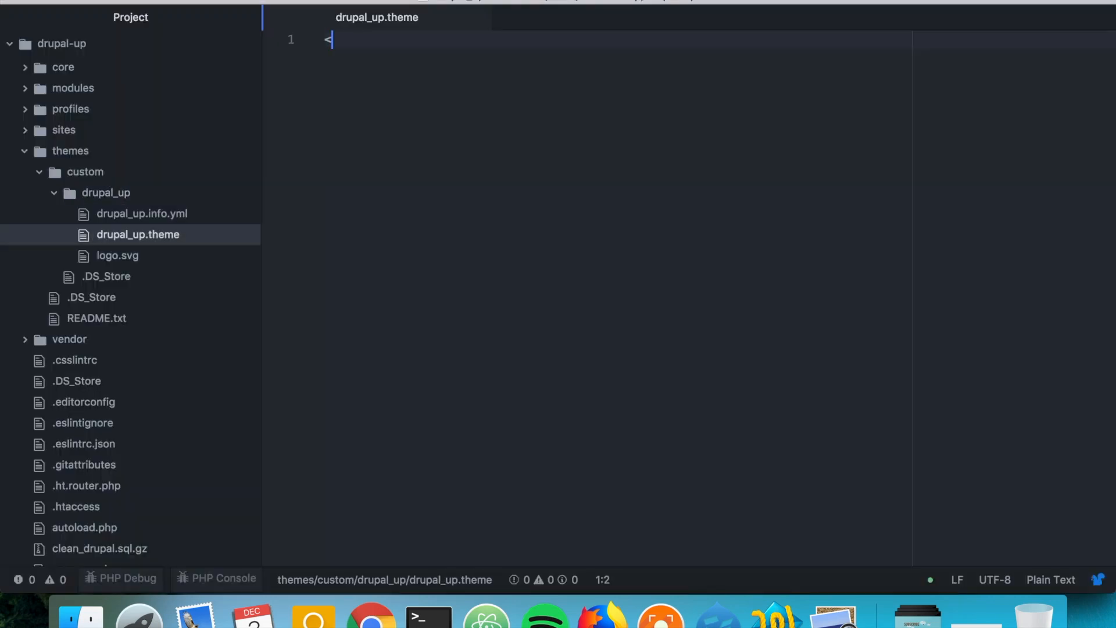
{"action": "type", "text": "?php"}
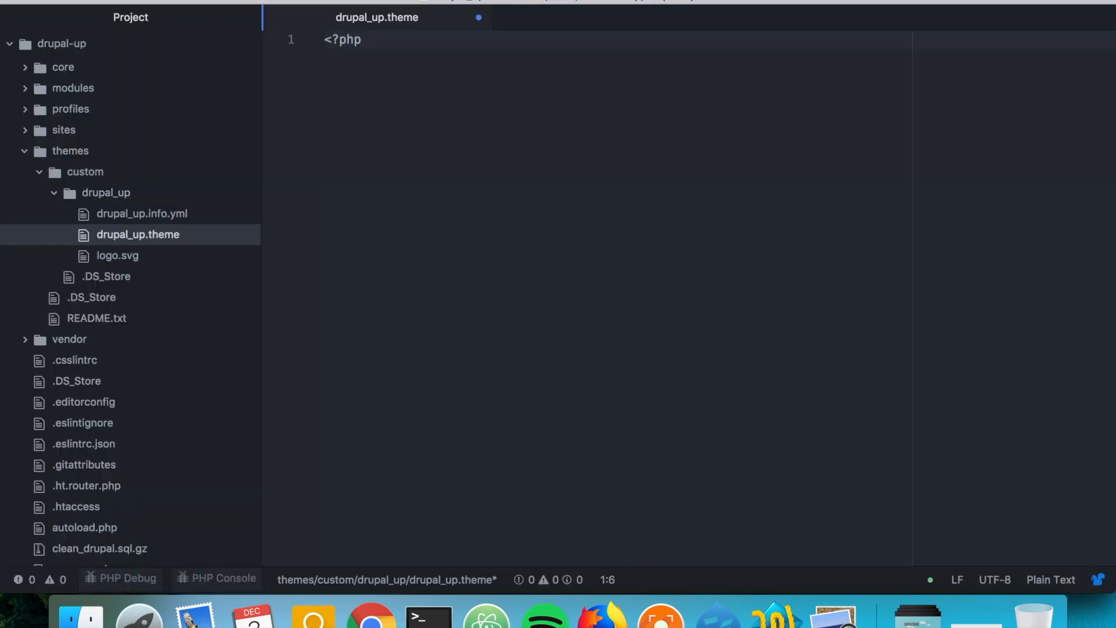
Start the file with <?php and set its grammar to PHP.
{"action": "key", "text": "Return"}
{"action": "key", "text": "Return"}
{"action": "type", "text": "/"}
{"action": "left_click", "coordinate": [1037, 581]}
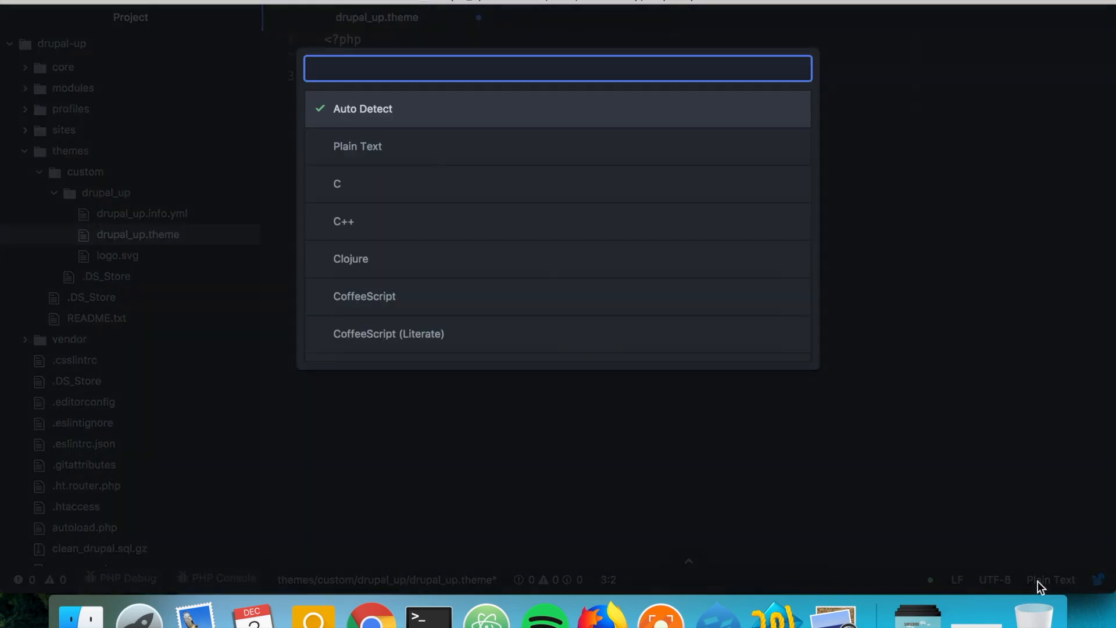
{"action": "type", "text": "php"}
{"action": "key", "text": "Return"}
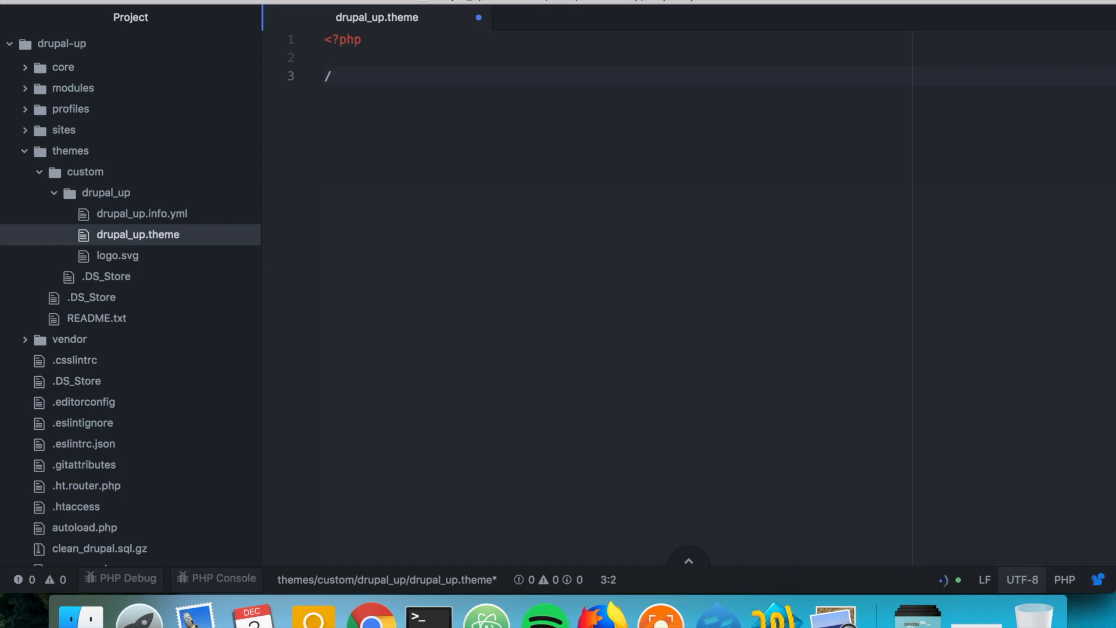
{"action": "type", "text": "*"}
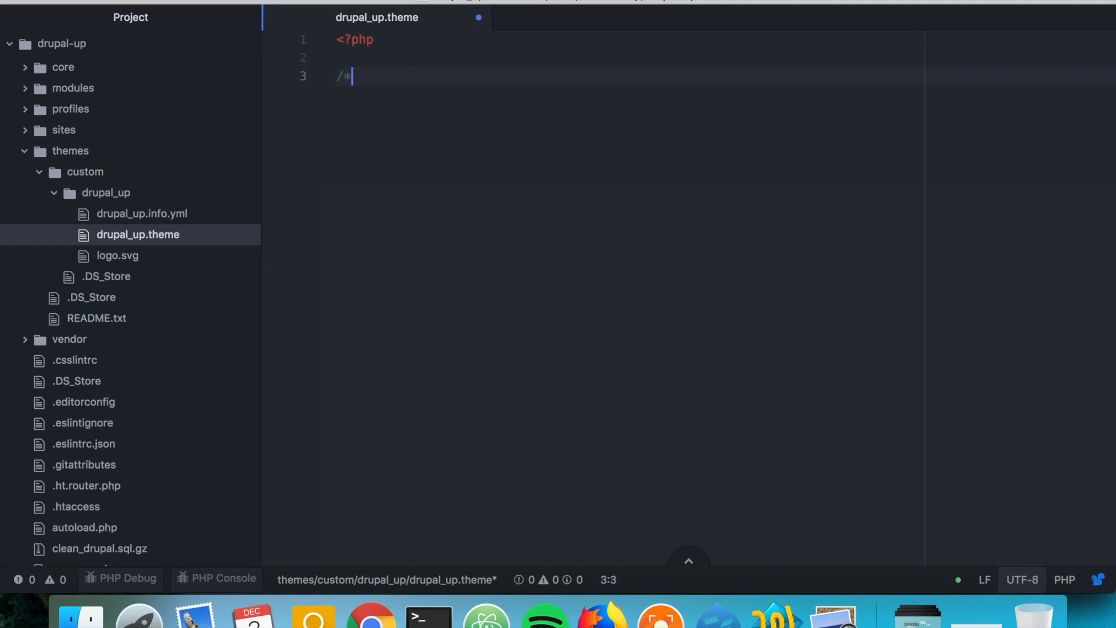
{"action": "type", "text": "*"}
{"action": "key", "text": "Return"}
{"action": "type", "text": "@file"}
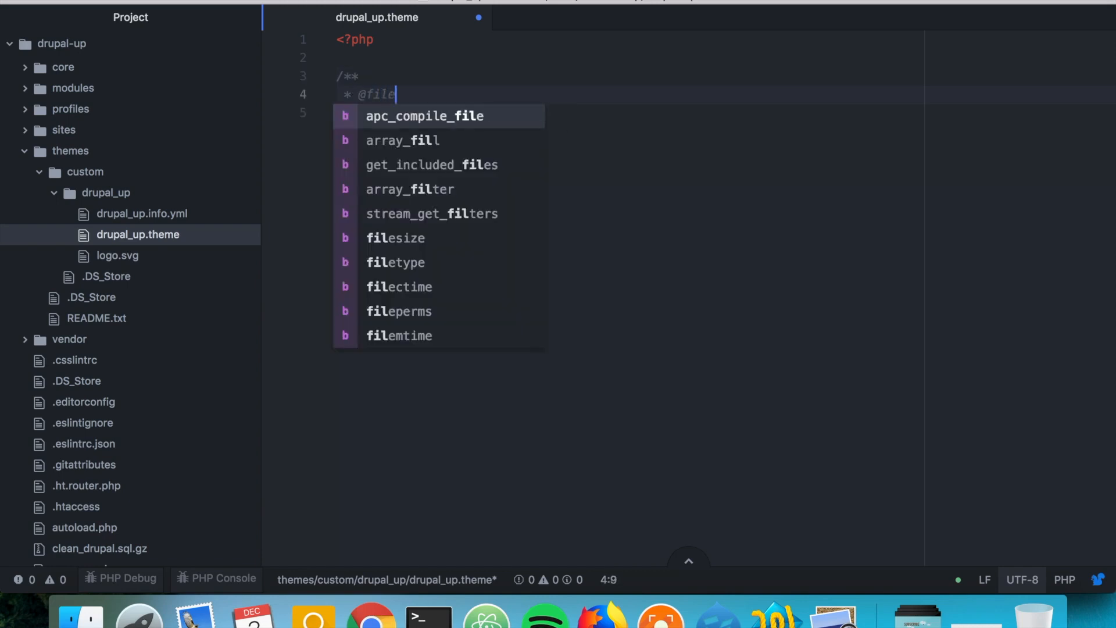
{"action": "key", "text": "Escape"}
{"action": "key", "text": "Return"}
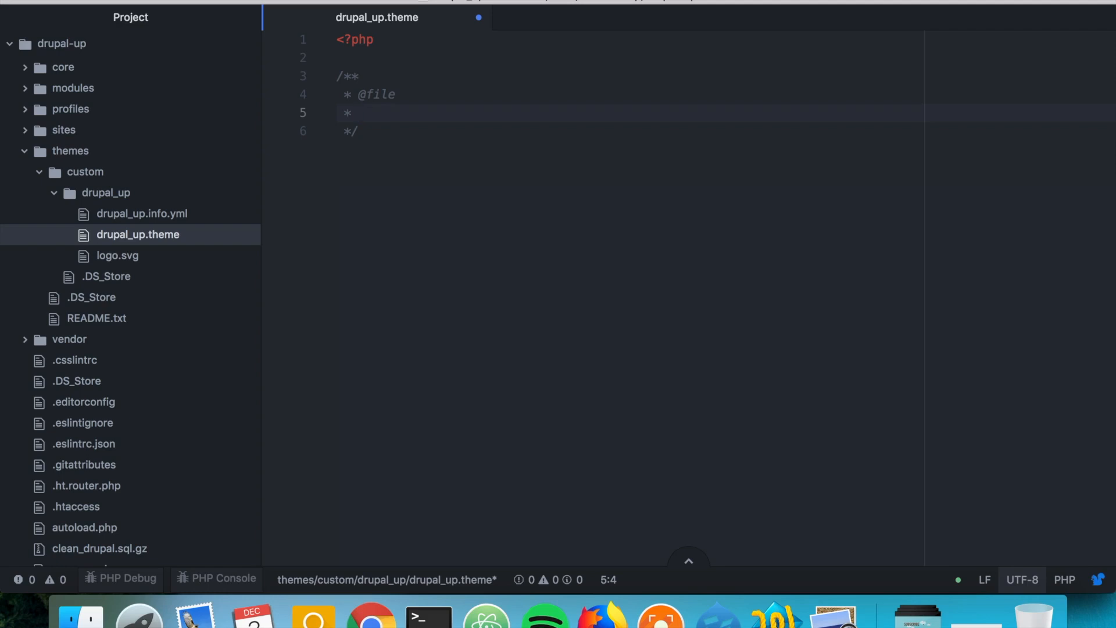
{"action": "type", "text": "A file weh"}
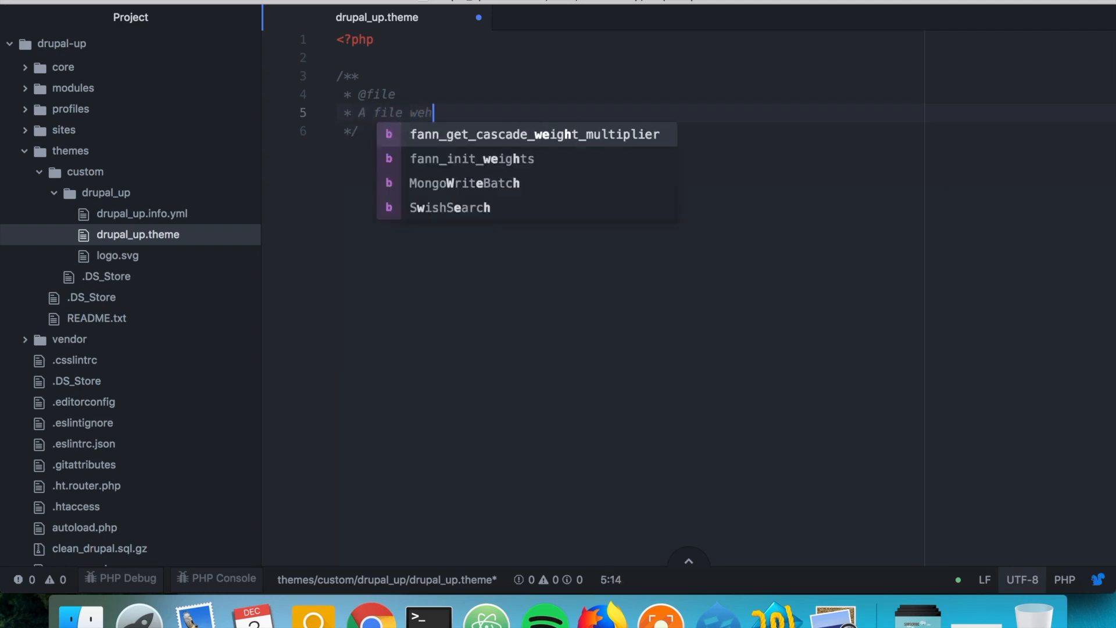
{"action": "type", "text": "ere"}
{"action": "key", "text": "BackSpace"}
{"action": "key", "text": "BackSpace"}
{"action": "key", "text": "BackSpace"}
{"action": "type", "text": "he"}
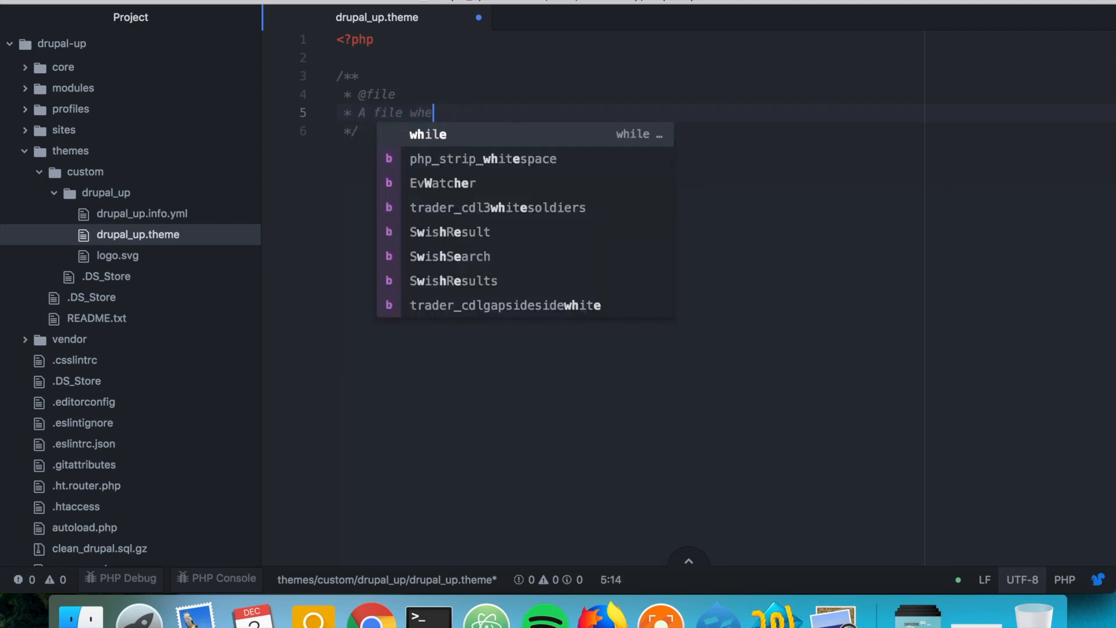
{"action": "type", "text": "re we defien"}
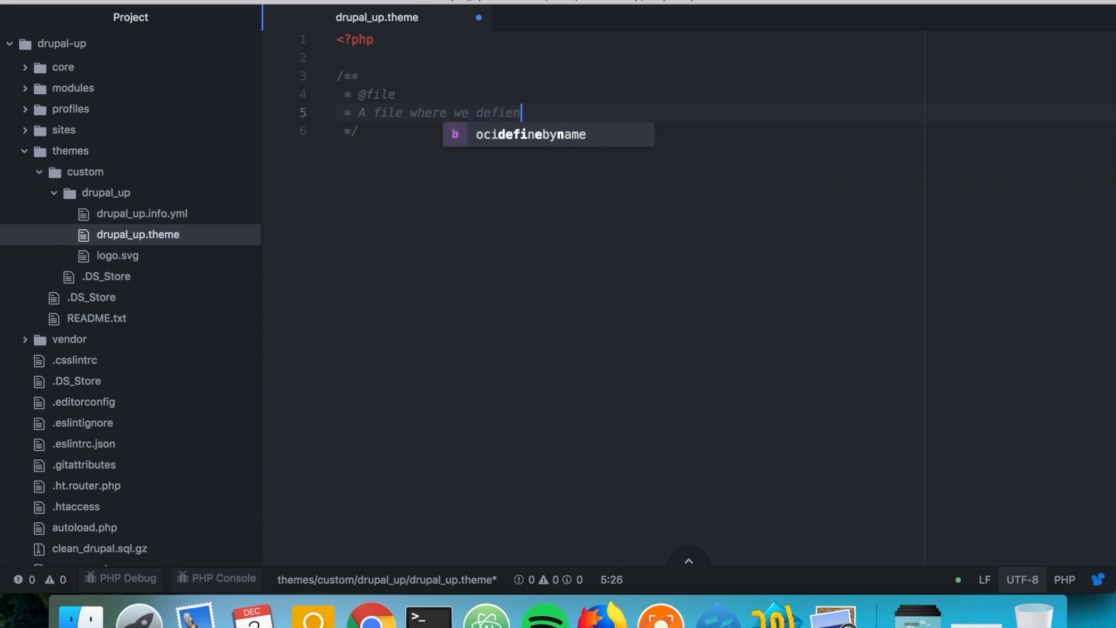
{"action": "key", "text": "BackSpace"}
{"action": "key", "text": "BackSpace"}
{"action": "key", "text": "BackSpace"}
{"action": "type", "text": "ine "}
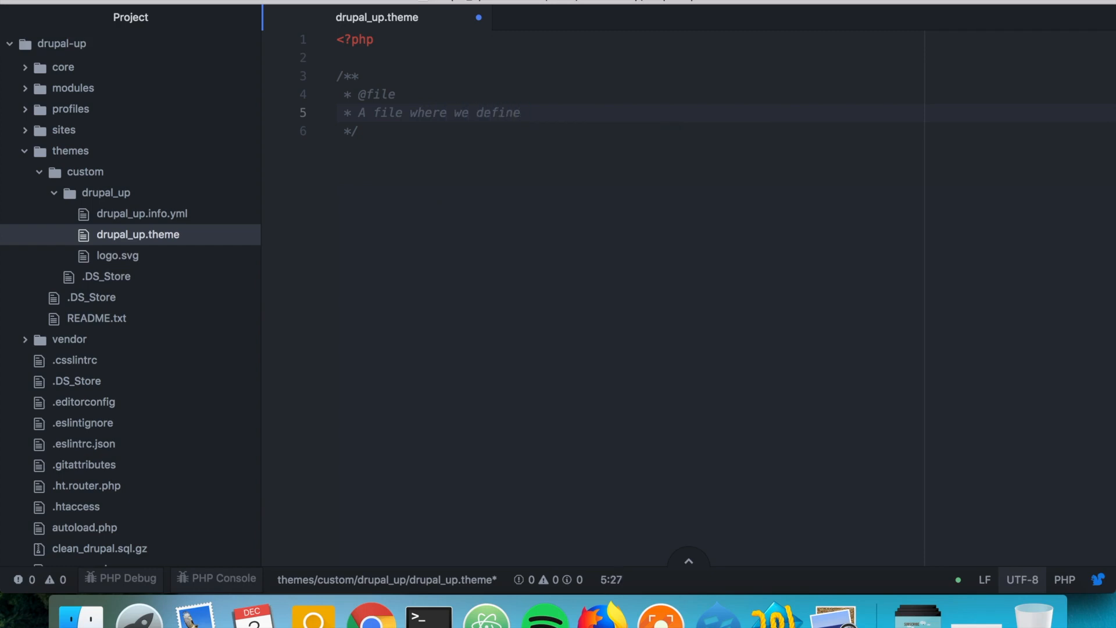
{"action": "type", "text": "prepro"}
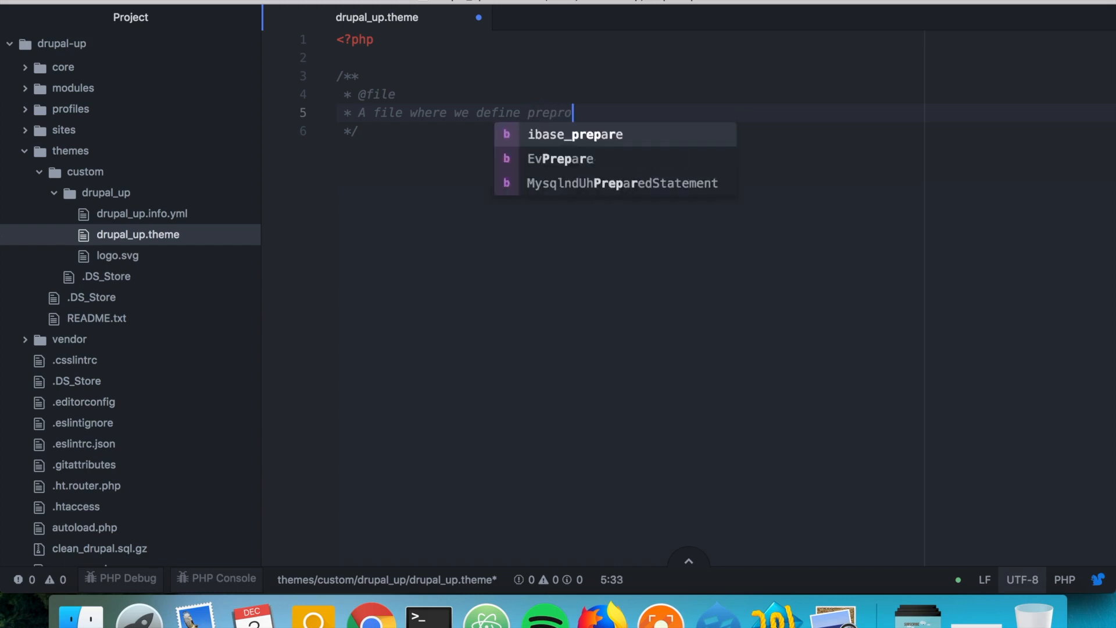
{"action": "type", "text": "cess funct"}
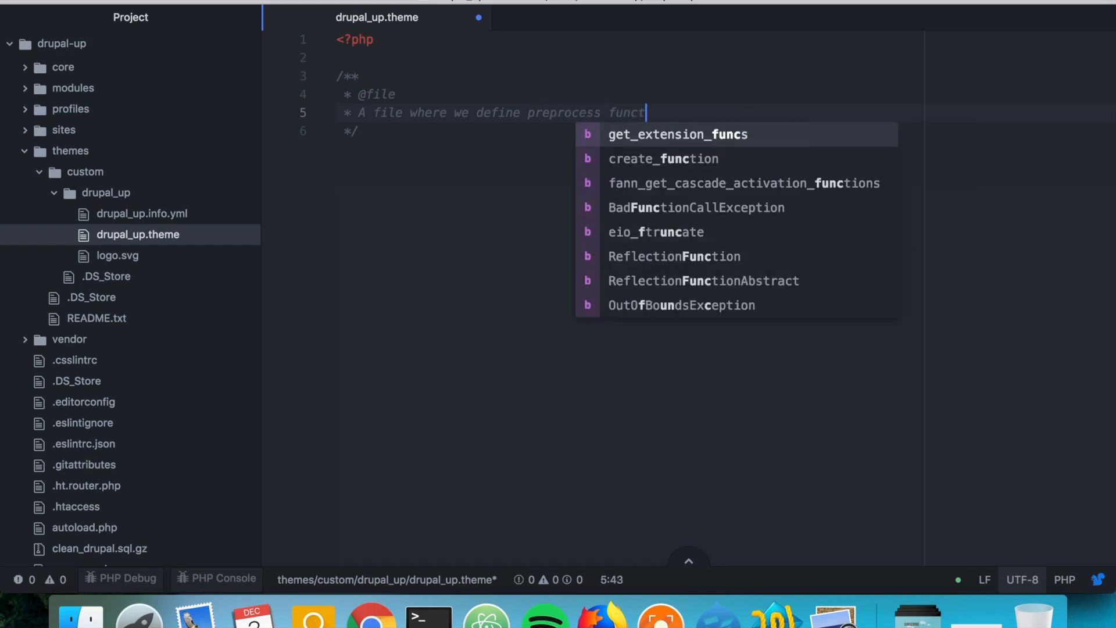
{"action": "type", "text": "ions."}
Write an empty drupal_up_preprocess_node() function below the docblock with corrected spelling and spacing.
{"action": "key", "text": "Down"}
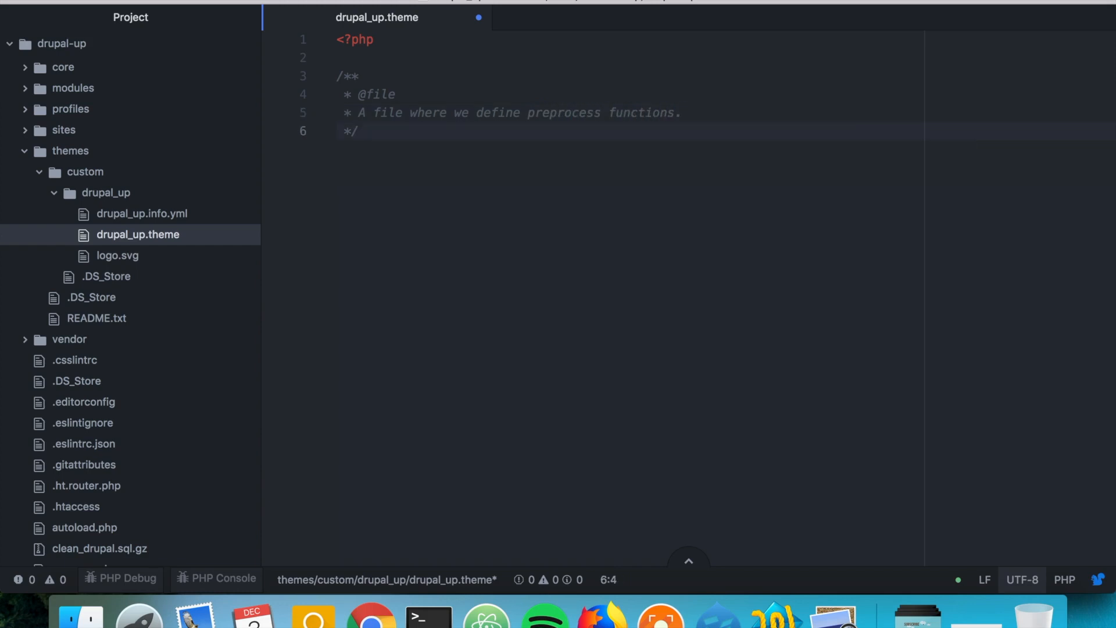
{"action": "key", "text": "Return"}
{"action": "key", "text": "Return"}
{"action": "type", "text": "function "}
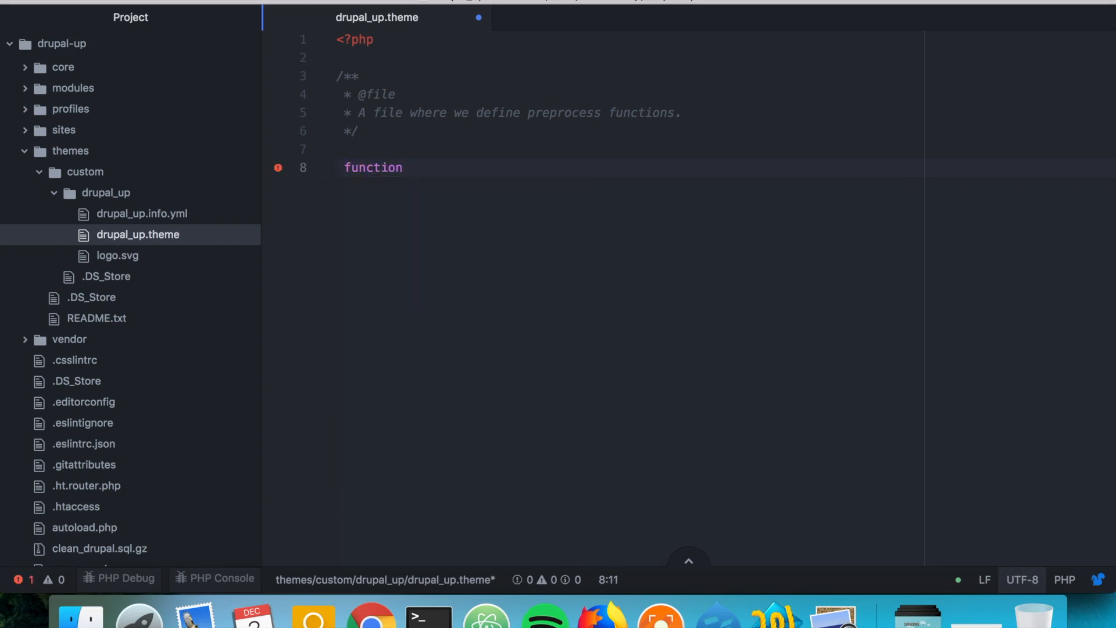
{"action": "type", "text": "drupal_up"}
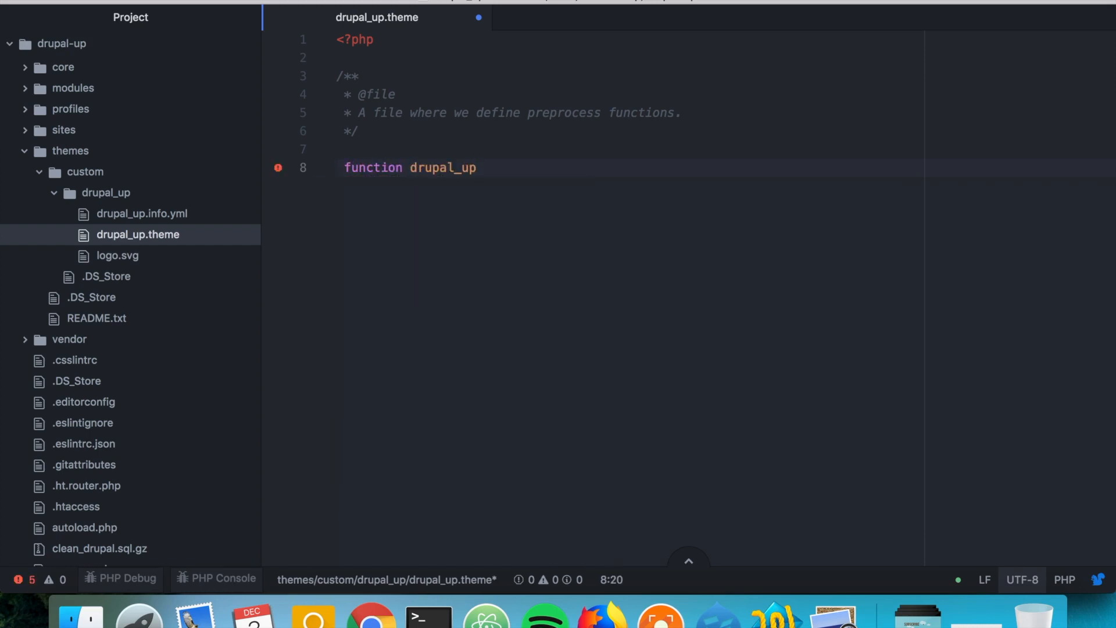
{"action": "type", "text": "_pr"}
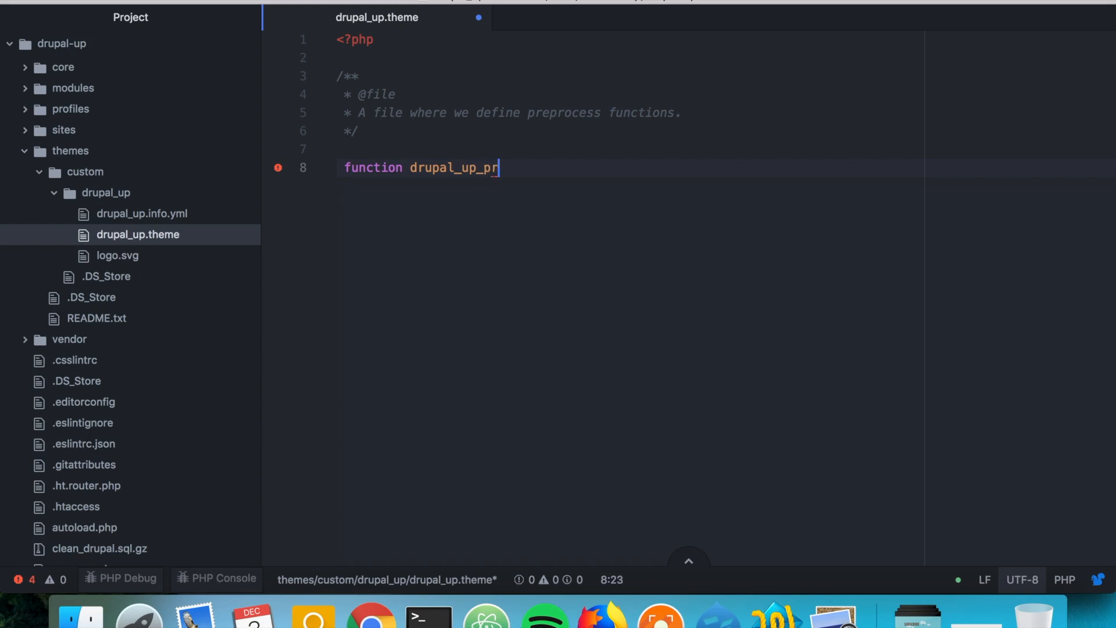
{"action": "type", "text": "erpoec"}
{"action": "key", "text": "BackSpace"}
{"action": "key", "text": "BackSpace"}
{"action": "type", "text": "cess"}
{"action": "type", "text": "_node"}
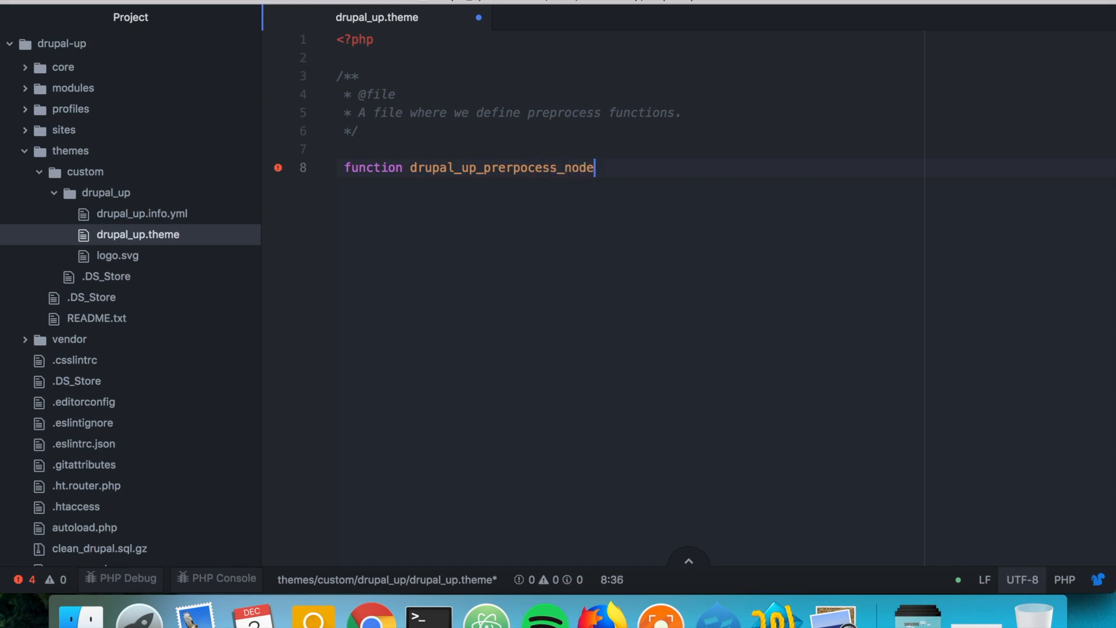
{"action": "type", "text": "() "}
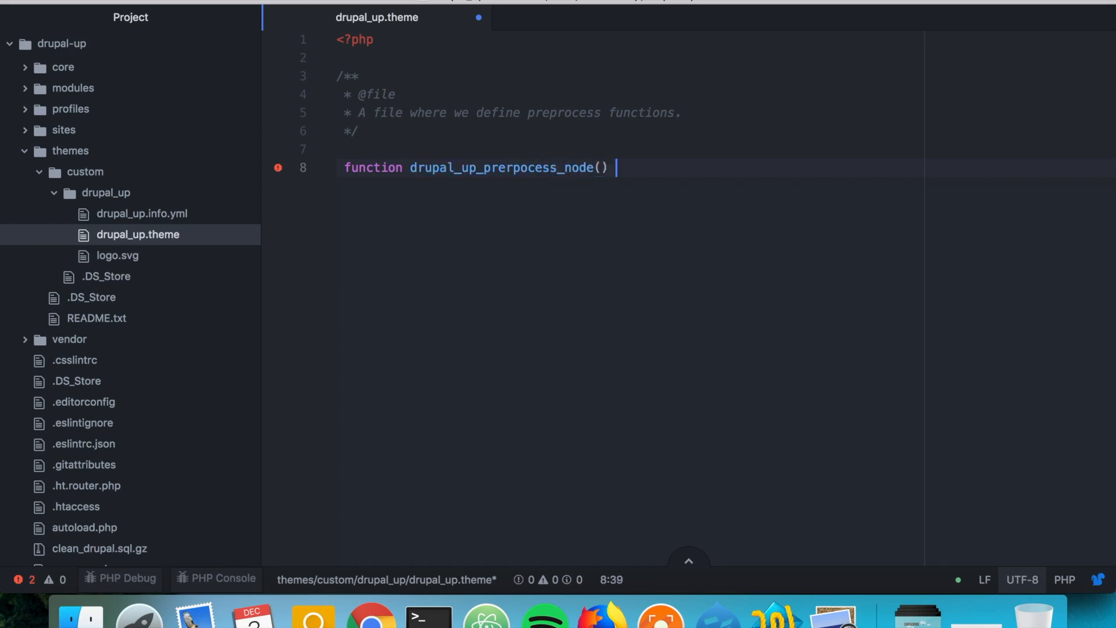
{"action": "type", "text": "{"}
{"action": "key", "text": "Return"}
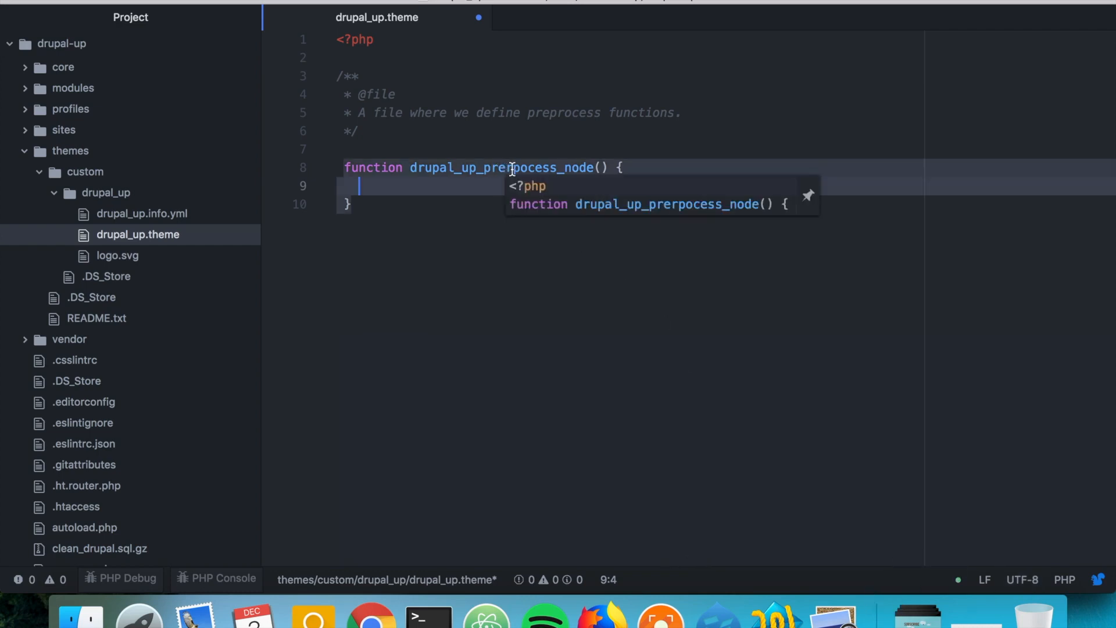
{"action": "left_click", "coordinate": [512, 168]}
{"action": "key", "text": "BackSpace"}
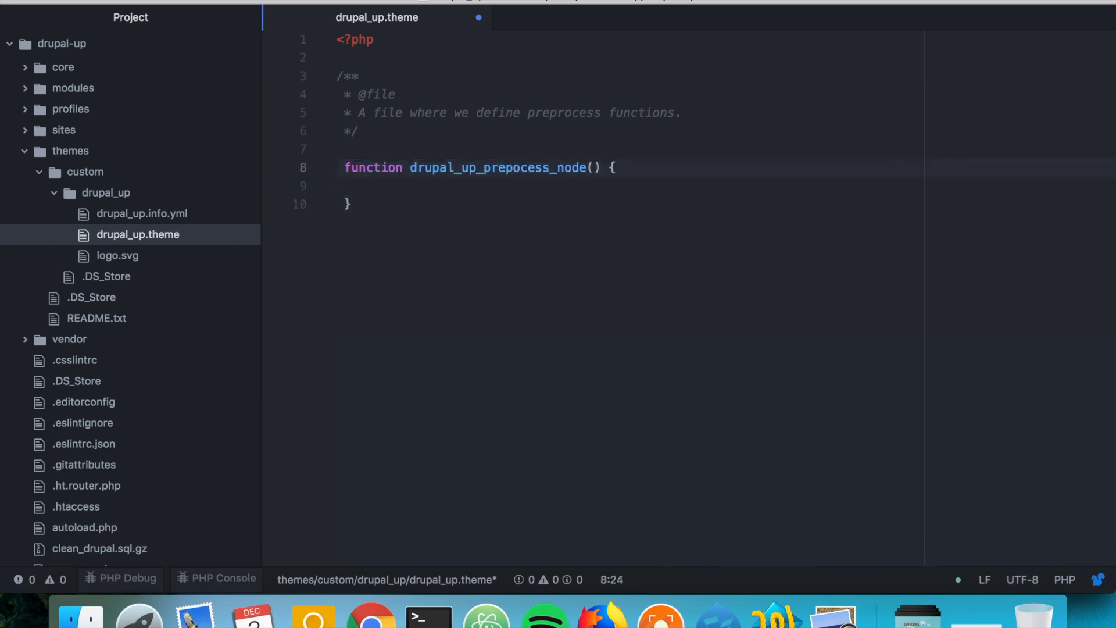
{"action": "key", "text": "Right"}
{"action": "type", "text": "r"}
{"action": "key", "text": "Right"}
{"action": "key", "text": "Up"}
{"action": "key", "text": "Return"}
{"action": "key", "text": "Down"}
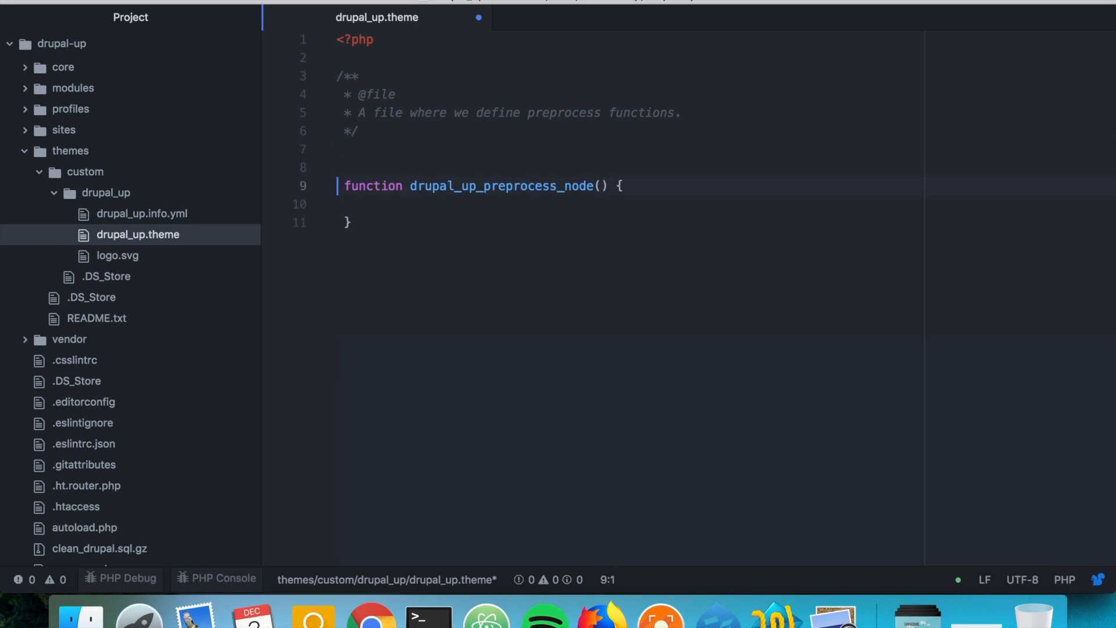
{"action": "key", "text": "Delete"}
{"action": "key", "text": "Down"}
{"action": "key", "text": "Down"}
{"action": "key", "text": "Delete"}
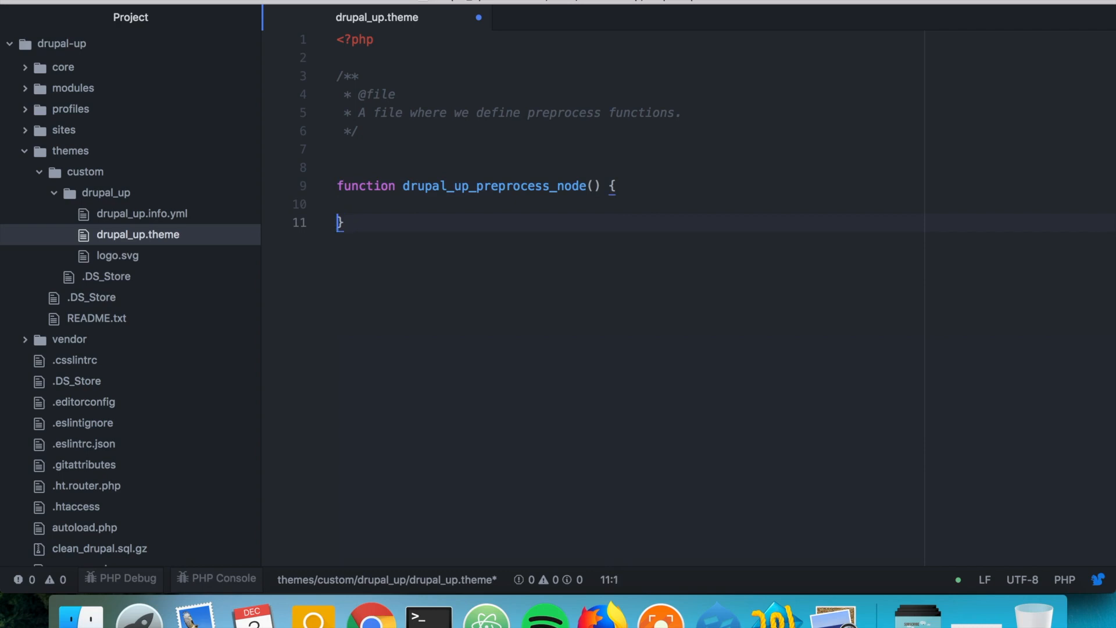
{"action": "key", "text": "Up"}
{"action": "key", "text": "Up"}
{"action": "key", "text": "Up"}
{"action": "type", "text": "/"}
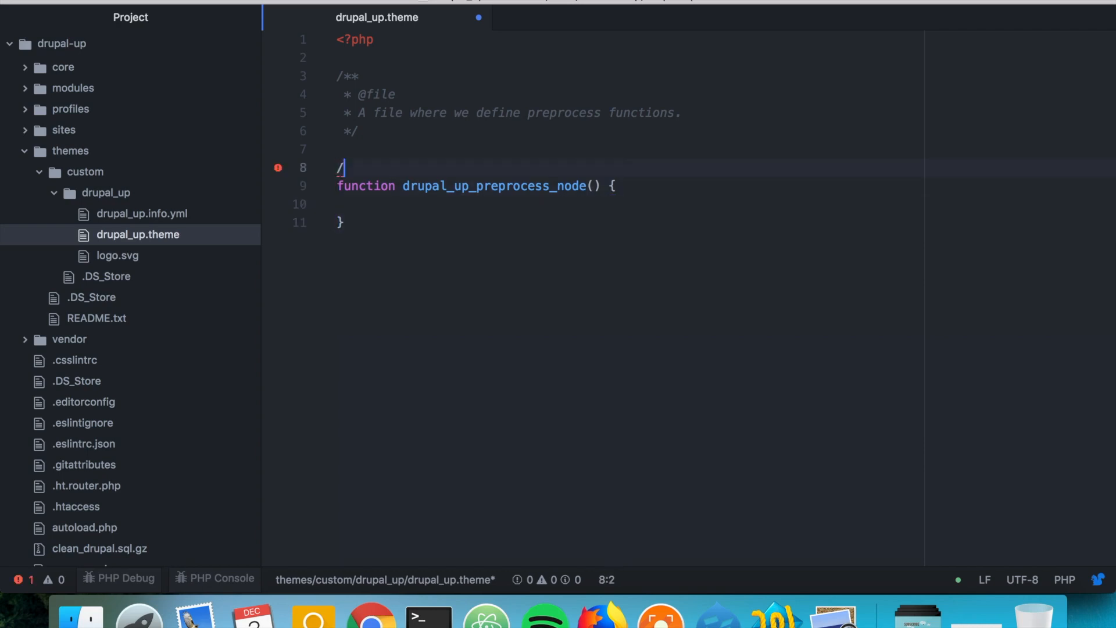
{"action": "type", "text": "**"}
Add an 'Implements hook_preprocess_node().' docblock and the &$variables parameter.
{"action": "key", "text": "Return"}
{"action": "type", "text": "Implem"}
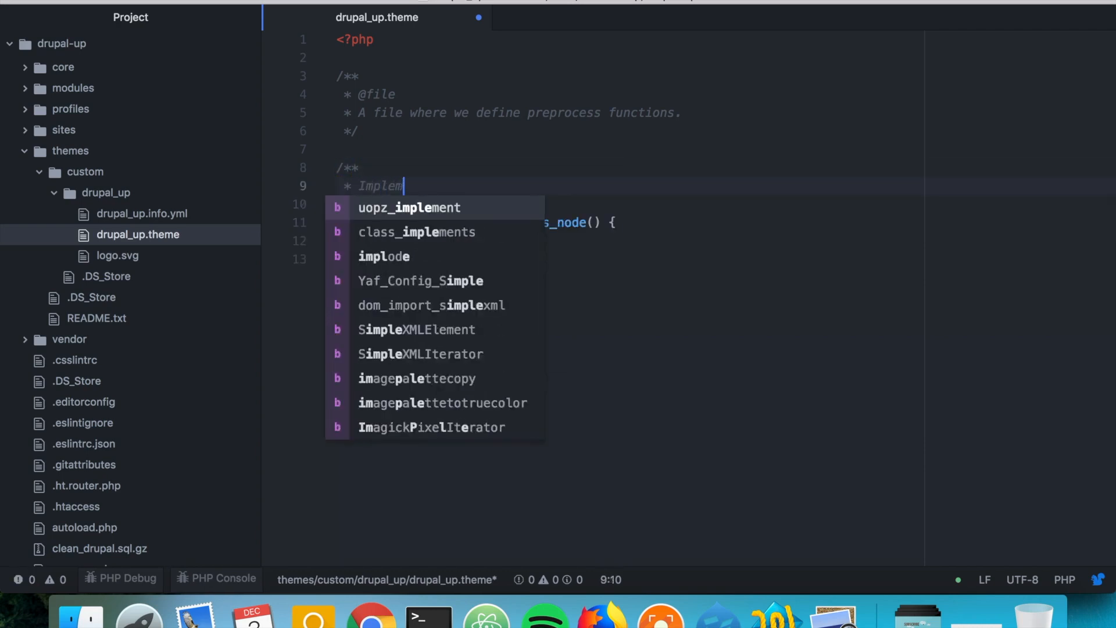
{"action": "type", "text": "ents hoook"}
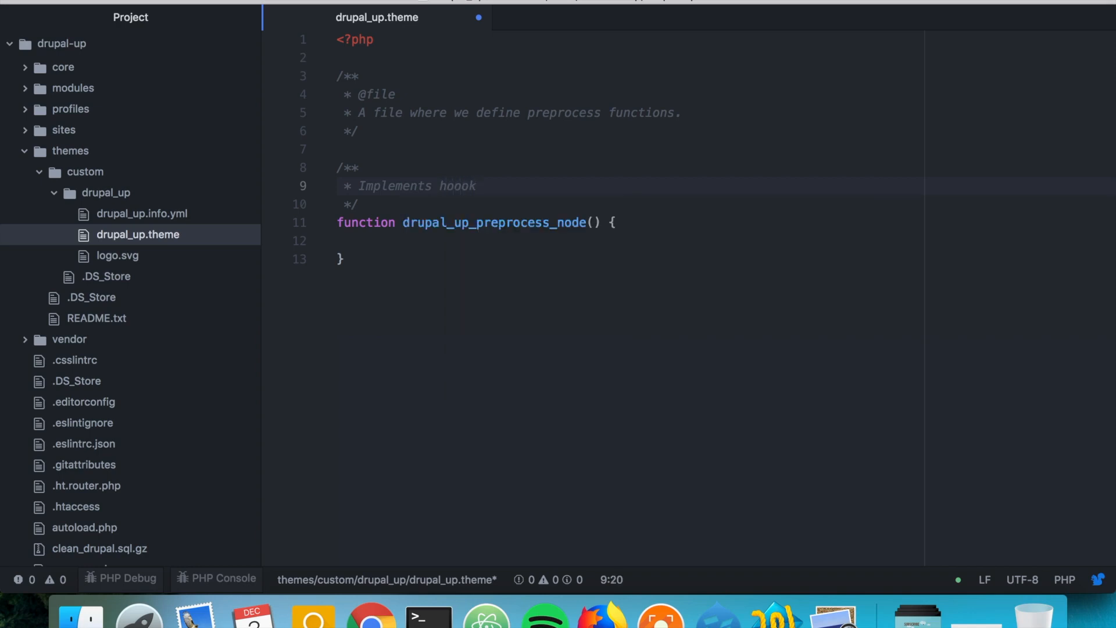
{"action": "key", "text": "BackSpace"}
{"action": "key", "text": "BackSpace"}
{"action": "type", "text": "k_pre"}
{"action": "type", "text": "process"}
{"action": "type", "text": "_node()."}
{"action": "left_click", "coordinate": [593, 222]}
{"action": "type", "text": "&"}
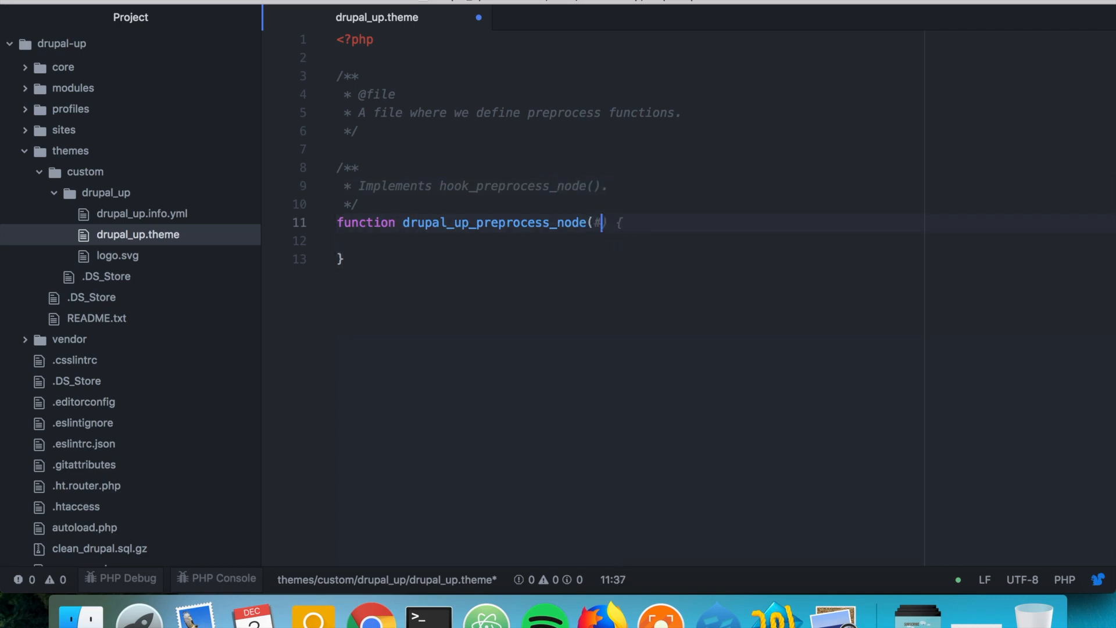
{"action": "key", "text": "BackSpace"}
{"action": "type", "text": "$"}
{"action": "type", "text": "variables"}
{"action": "key", "text": "Left"}
{"action": "key", "text": "Left"}
{"action": "key", "text": "Left"}
{"action": "key", "text": "Left"}
{"action": "key", "text": "Left"}
{"action": "key", "text": "Left"}
{"action": "key", "text": "Left"}
{"action": "key", "text": "Left"}
{"action": "key", "text": "Left"}
{"action": "key", "text": "Left"}
{"action": "type", "text": "&"}
Call dump($variables); in the function body and save the file.
{"action": "key", "text": "Down"}
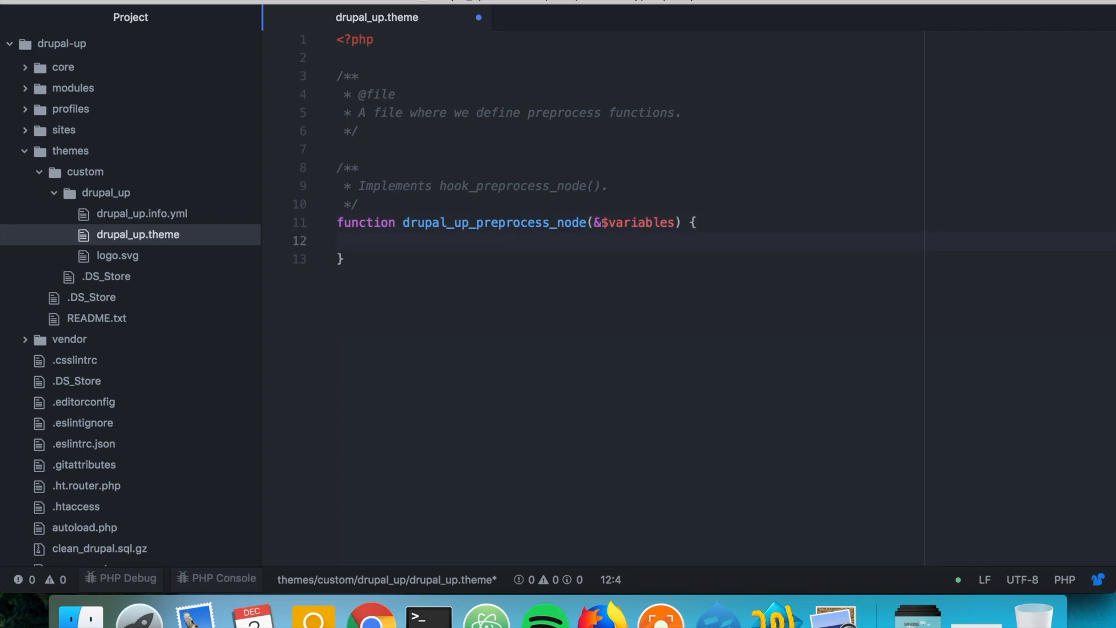
{"action": "type", "text": "du"}
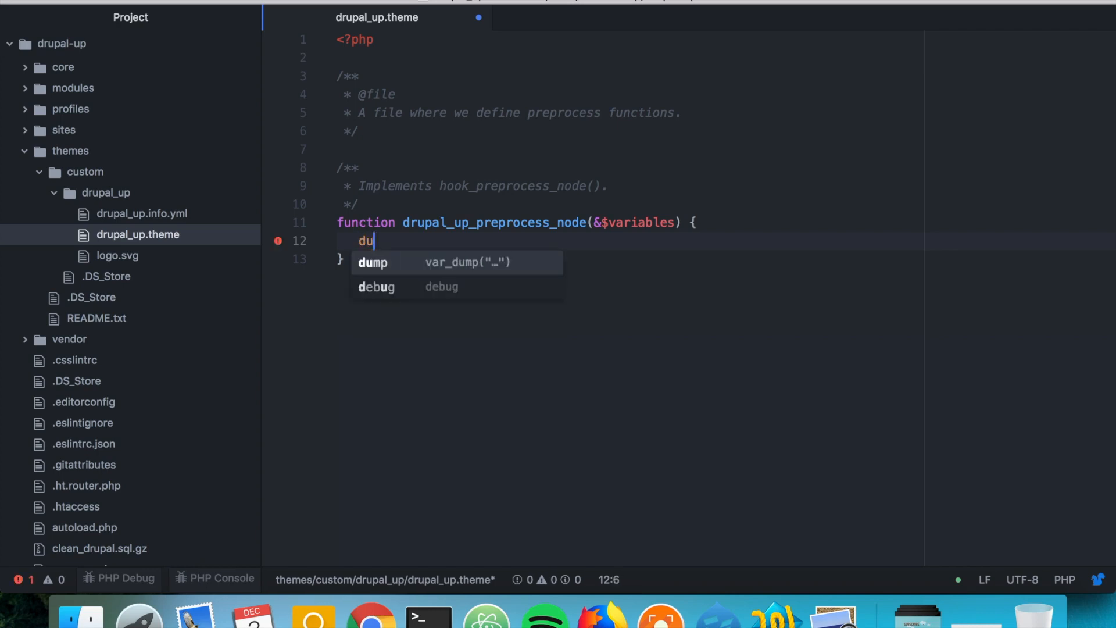
{"action": "type", "text": "p"}
{"action": "key", "text": "BackSpace"}
{"action": "type", "text": "mp("}
{"action": "key", "text": "Right"}
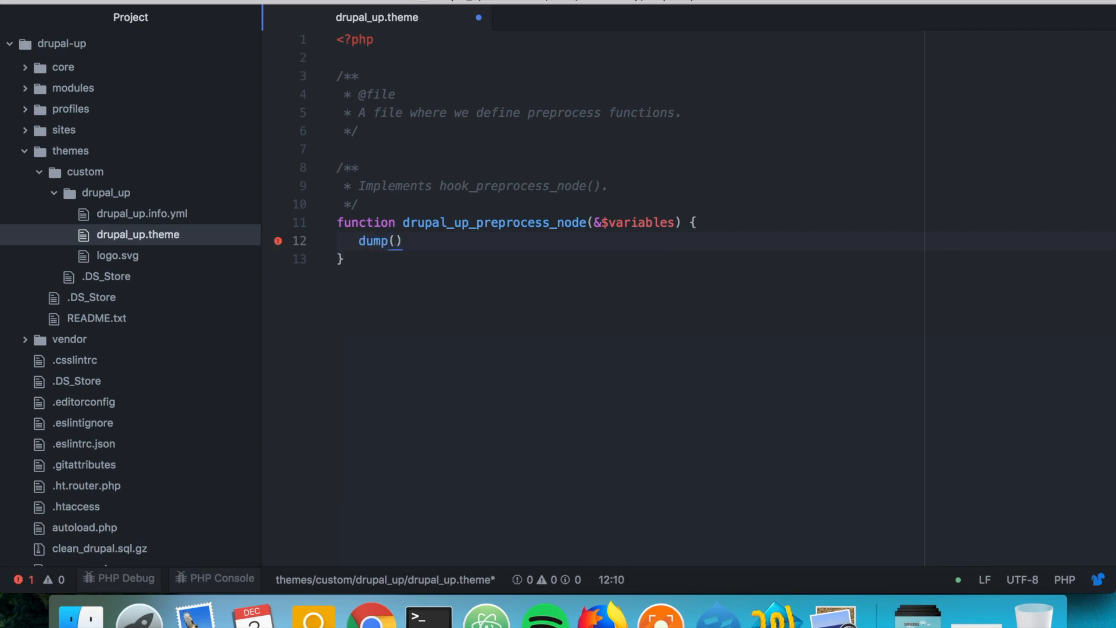
{"action": "type", "text": ";"}
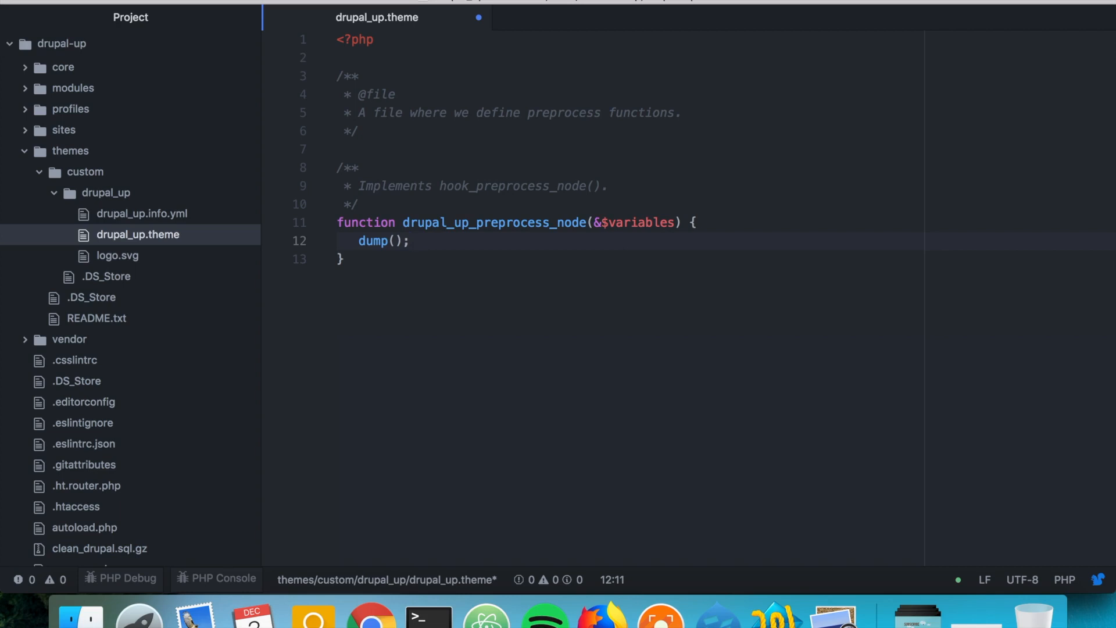
{"action": "key", "text": "Left"}
{"action": "key", "text": "Left"}
{"action": "type", "text": "$vari"}
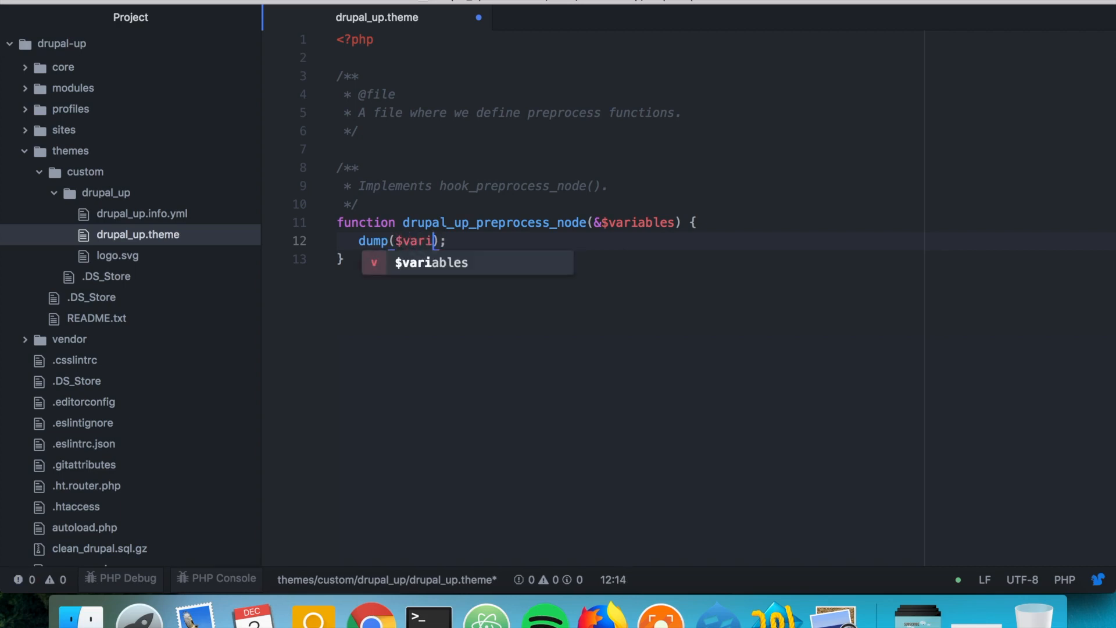
{"action": "type", "text": "ables"}
{"action": "key", "text": "ctrl+s"}
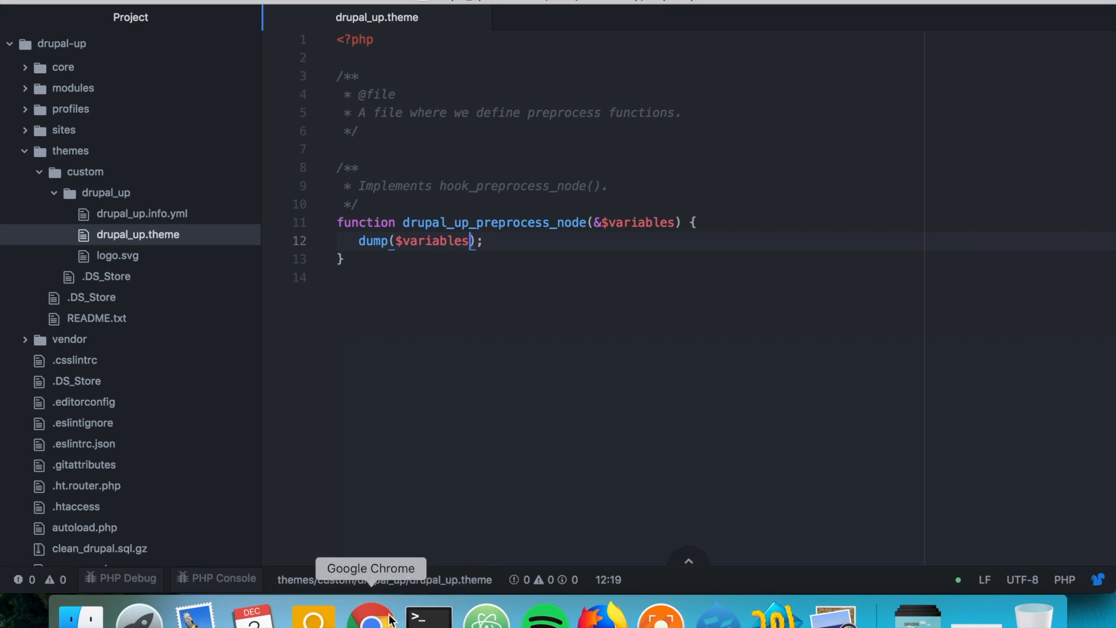
Open the article in Chrome, clear the cache via Devel, and inspect the dumped attributes array.
{"action": "left_click", "coordinate": [371, 617]}
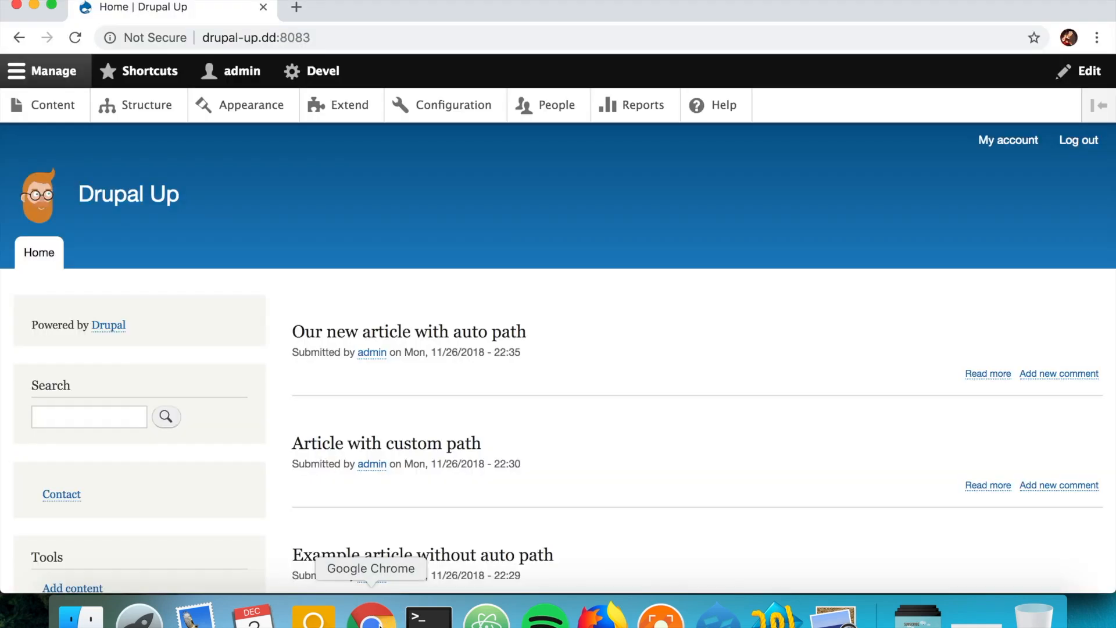
{"action": "left_click", "coordinate": [453, 338]}
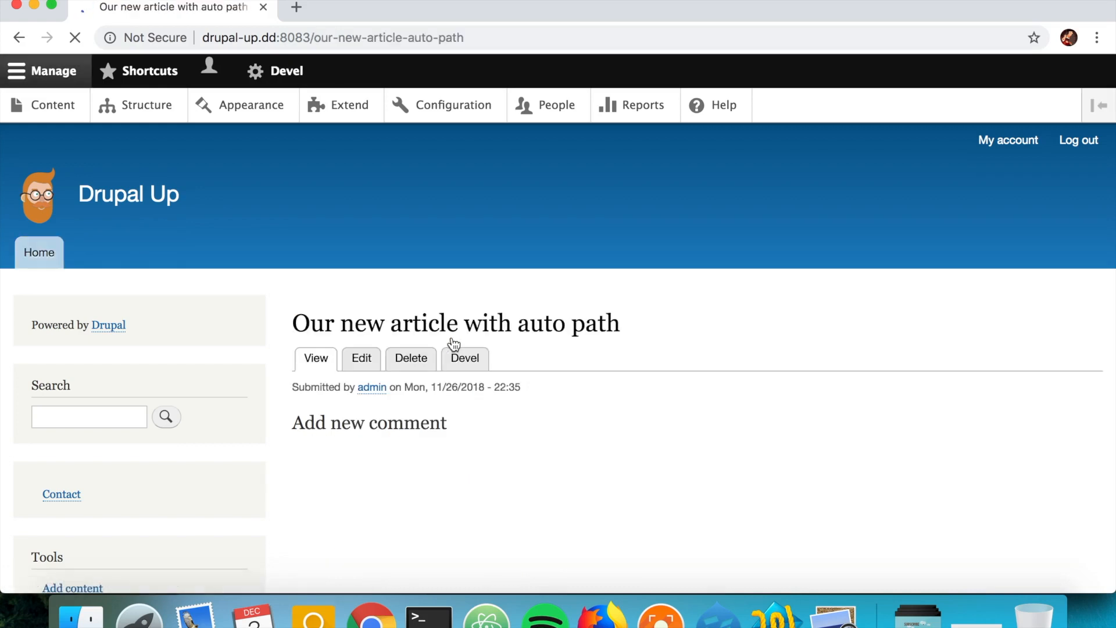
{"action": "left_click", "coordinate": [323, 70]}
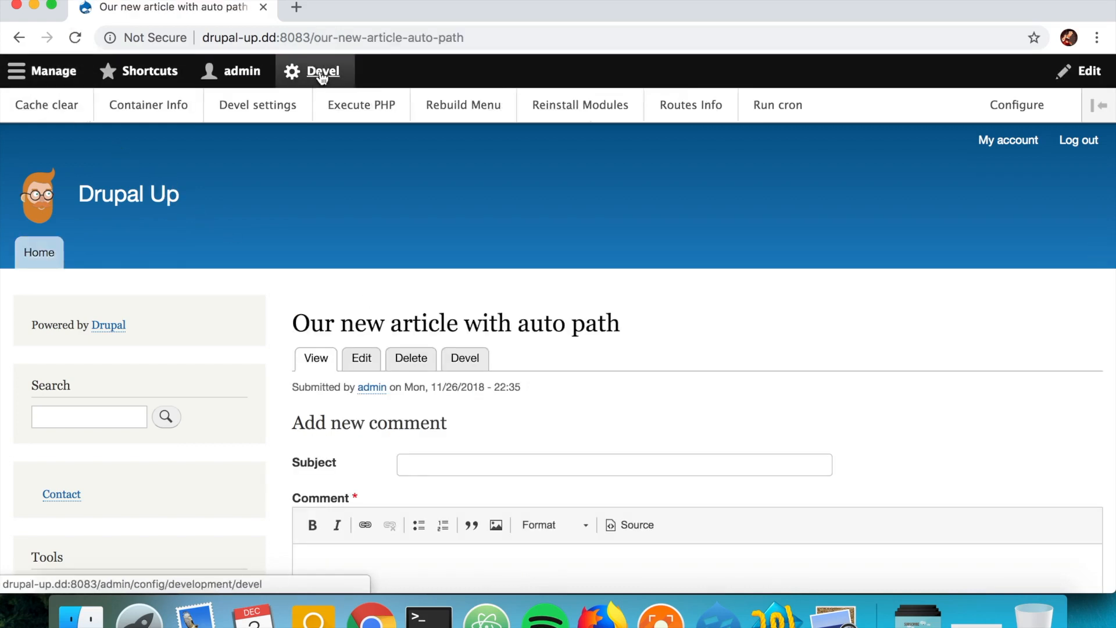
{"action": "left_click", "coordinate": [46, 104]}
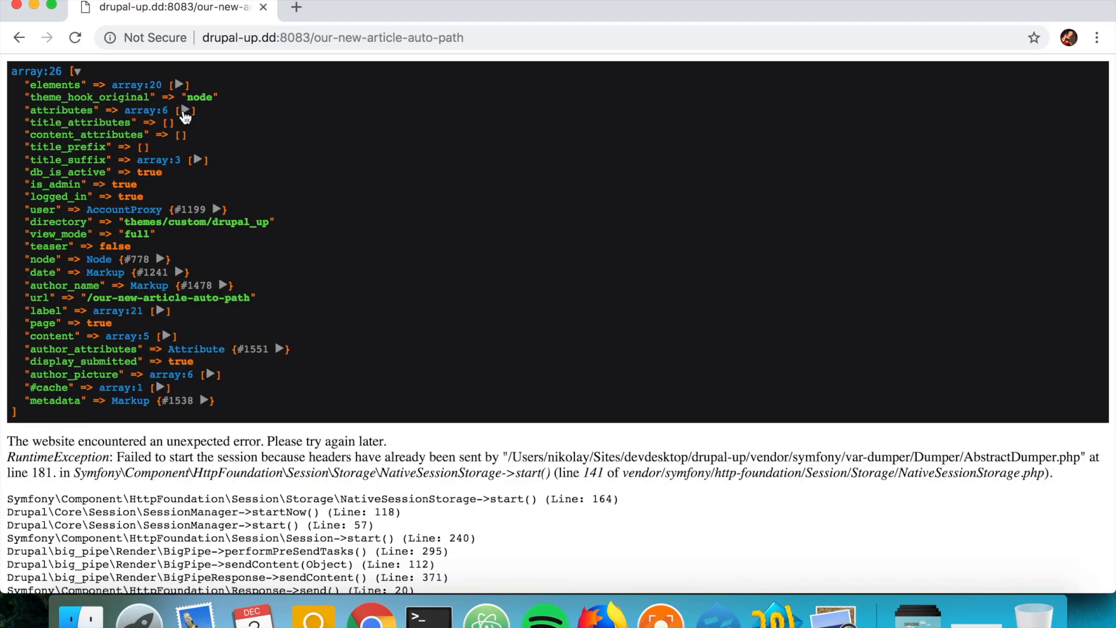
{"action": "left_click", "coordinate": [184, 109]}
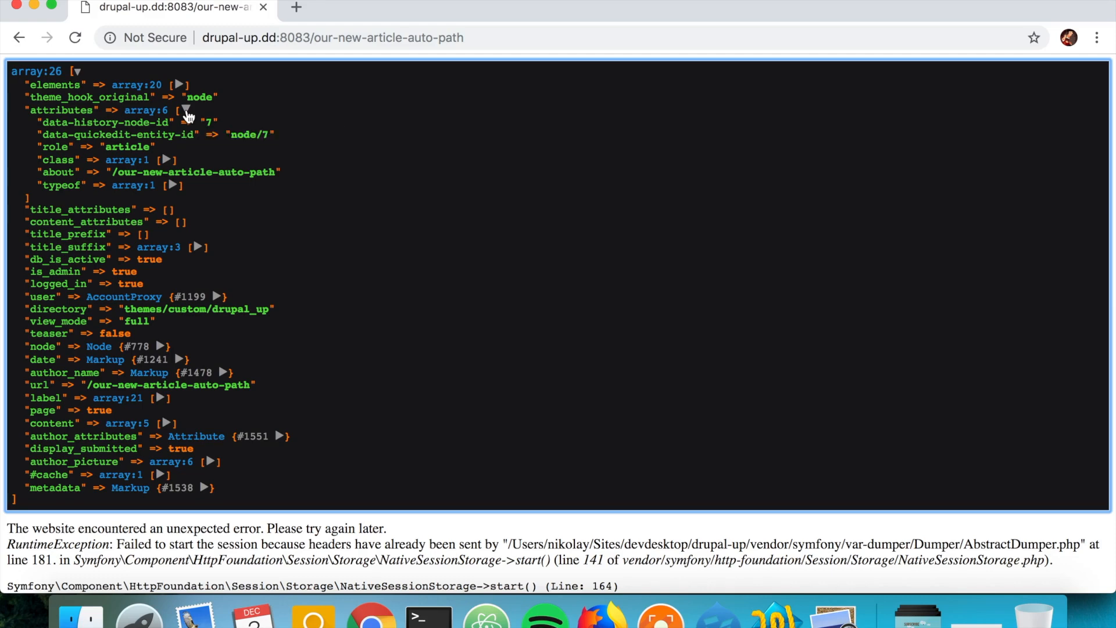
{"action": "left_click", "coordinate": [185, 111]}
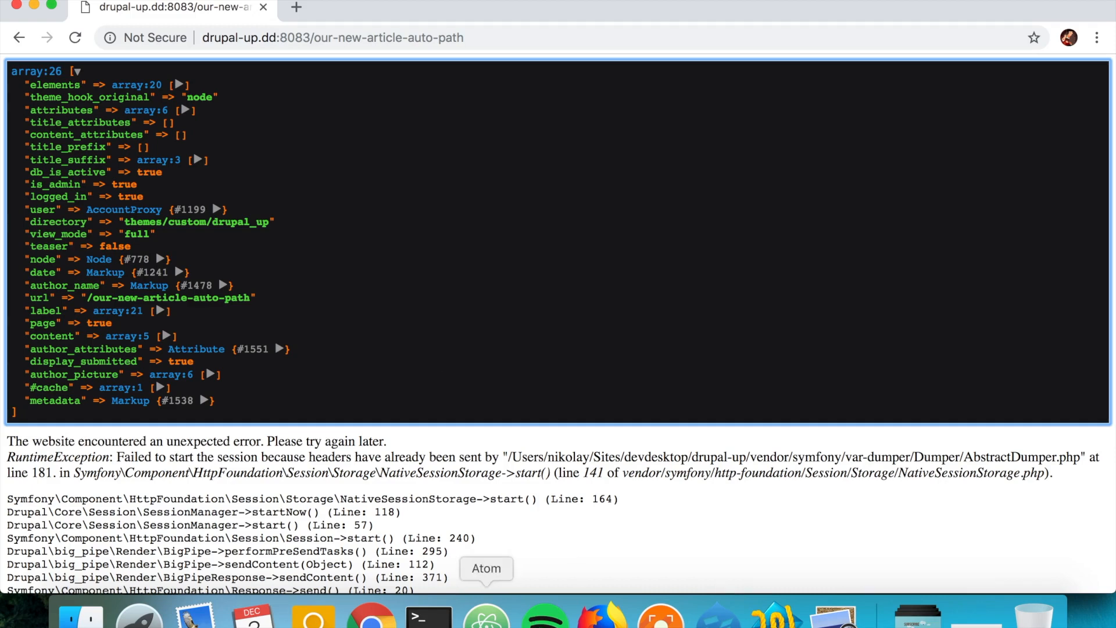
Add a line above dump() starting $variables['quote_wrapper']['attributes'] =.
{"action": "left_click", "coordinate": [486, 618]}
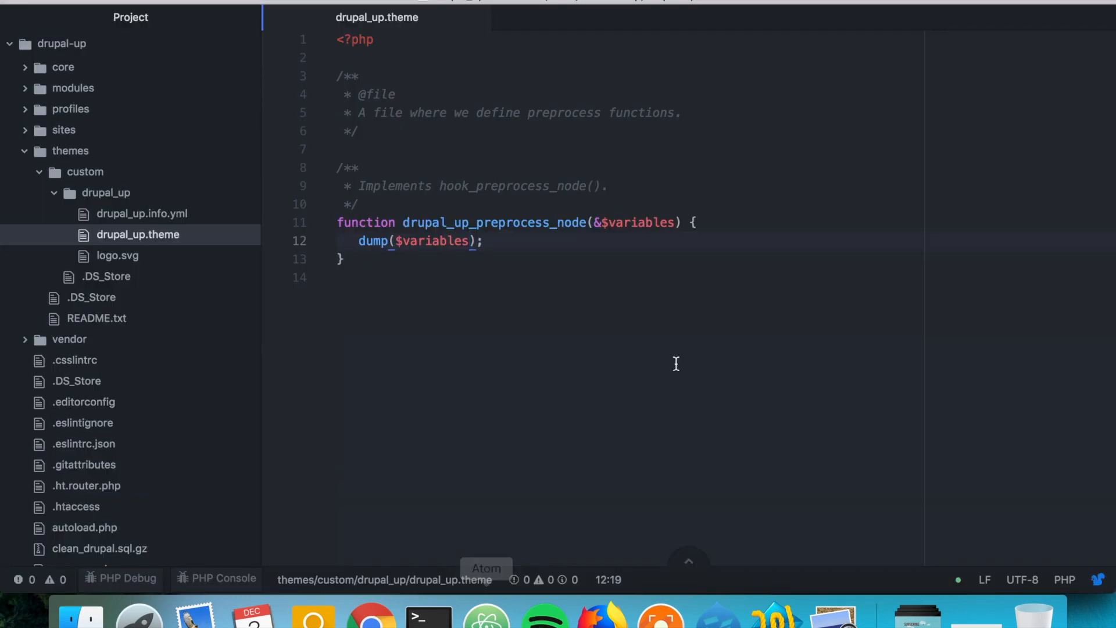
{"action": "key", "text": "Up"}
{"action": "key", "text": "End"}
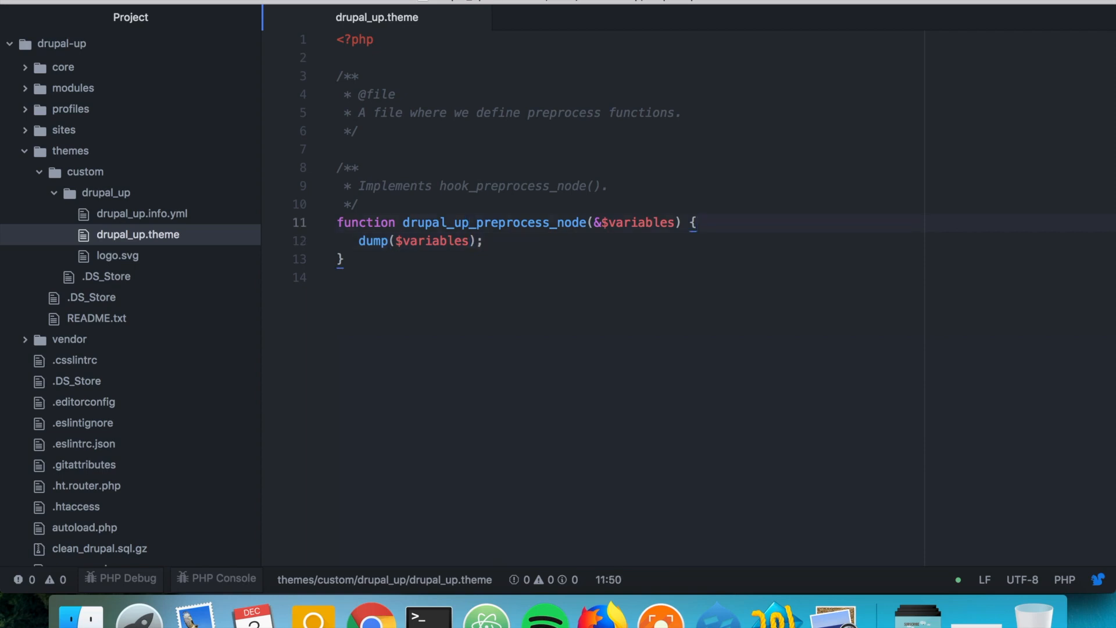
{"action": "key", "text": "Return"}
{"action": "type", "text": "$v"}
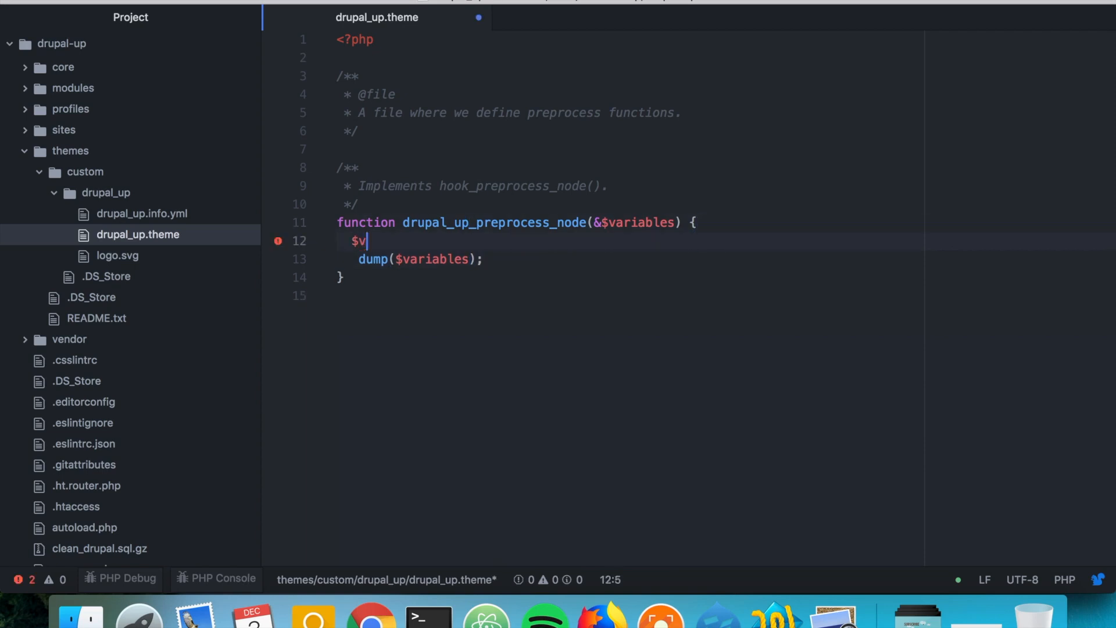
{"action": "type", "text": "ariables["}
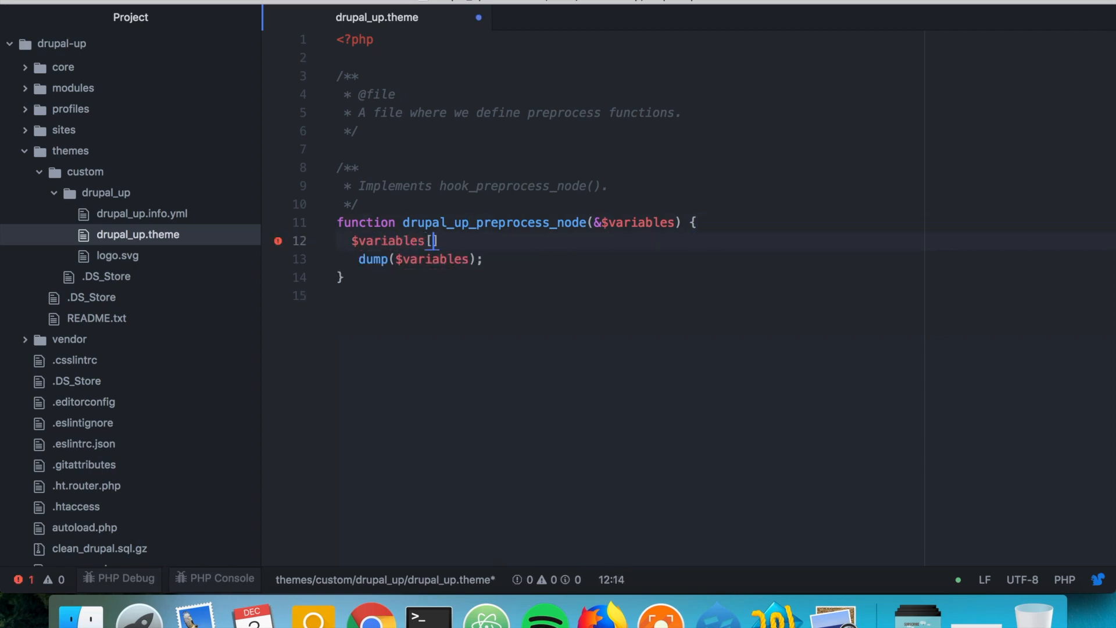
{"action": "type", "text": "'"}
{"action": "type", "text": "quot"}
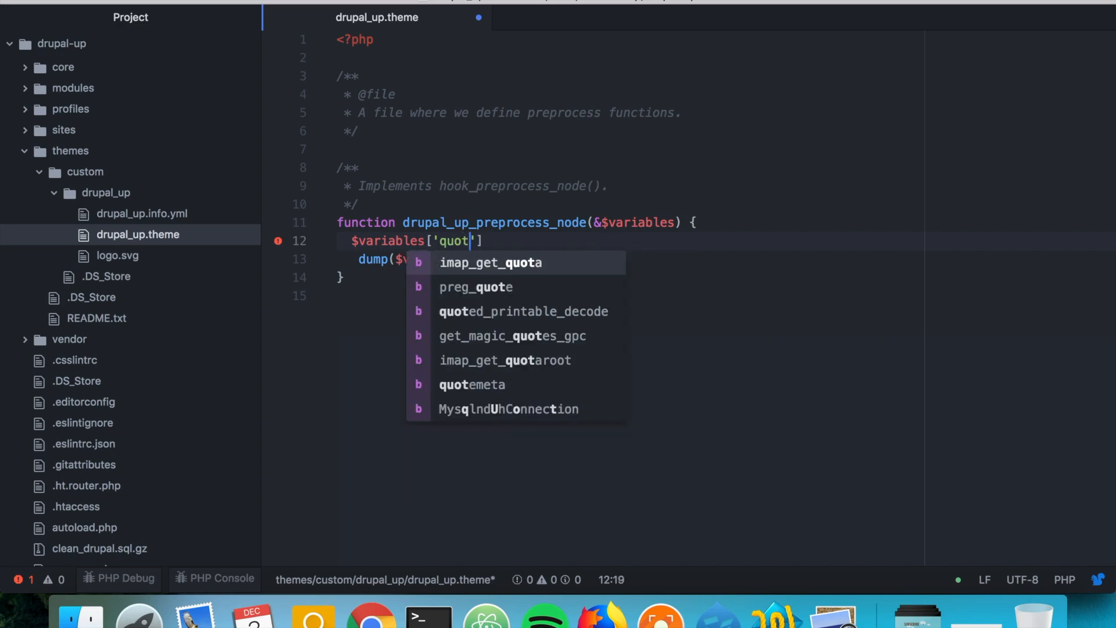
{"action": "type", "text": "e)r"}
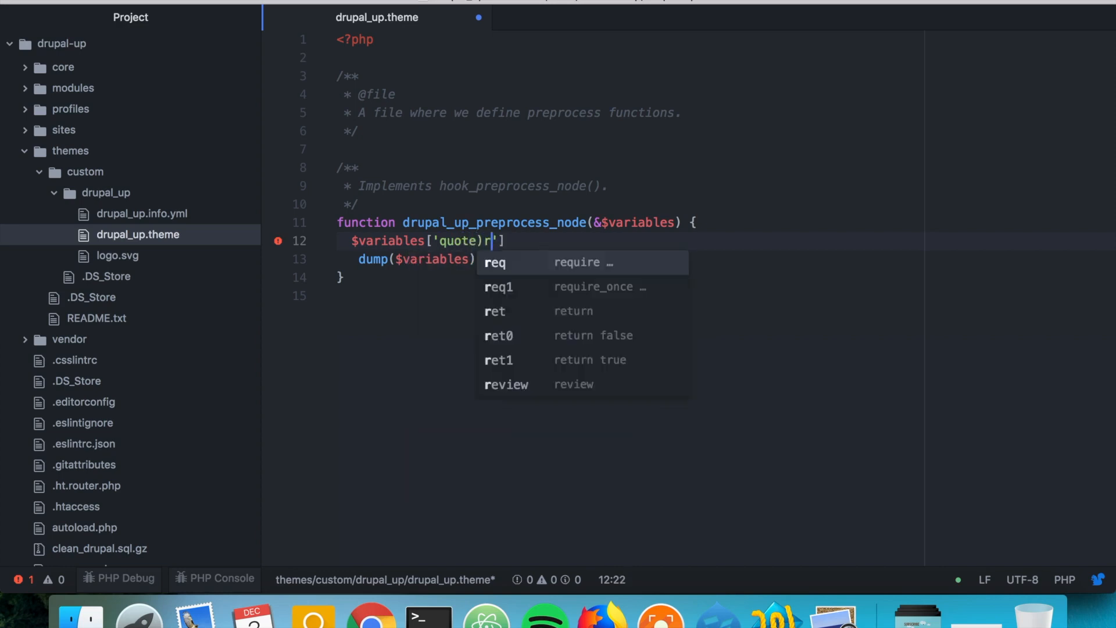
{"action": "key", "text": "BackSpace"}
{"action": "type", "text": "wrapper"}
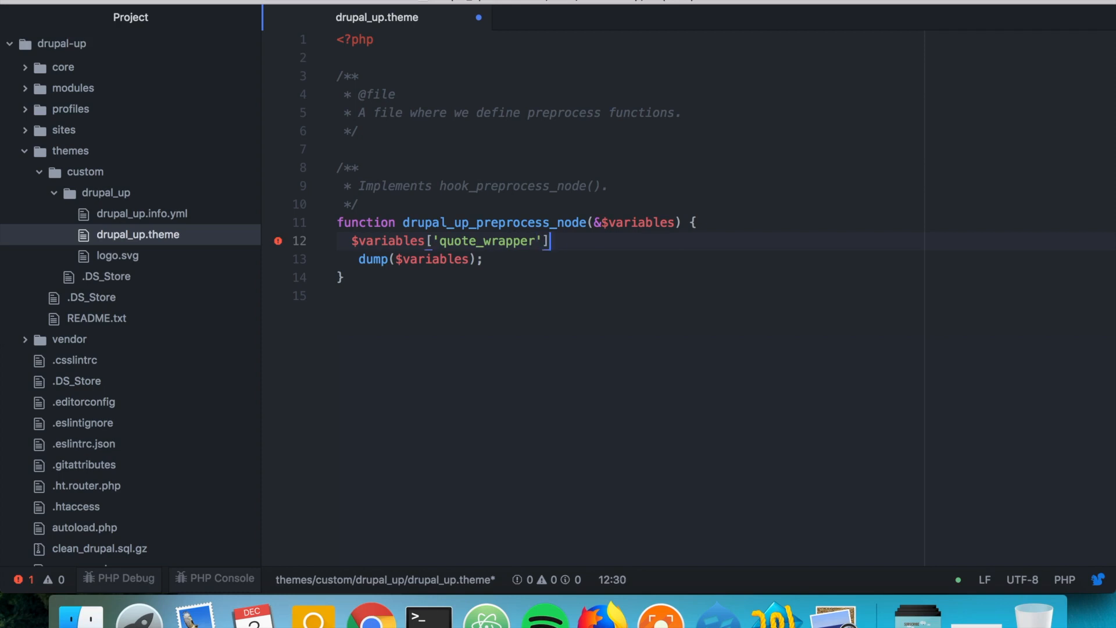
{"action": "type", "text": "['attributes"}
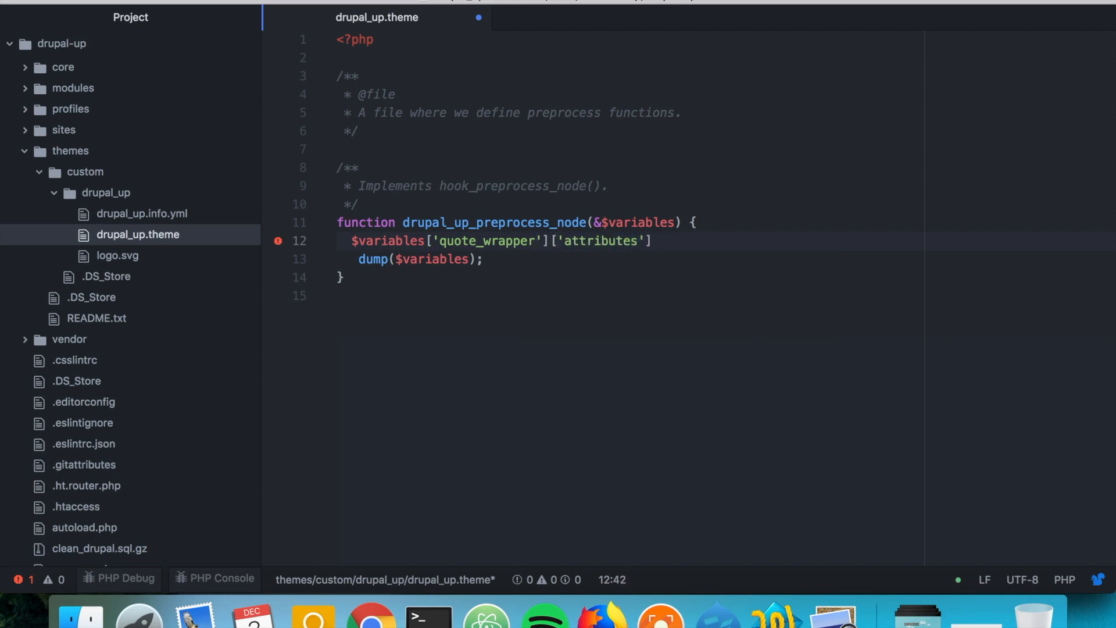
{"action": "type", "text": "'] ="}
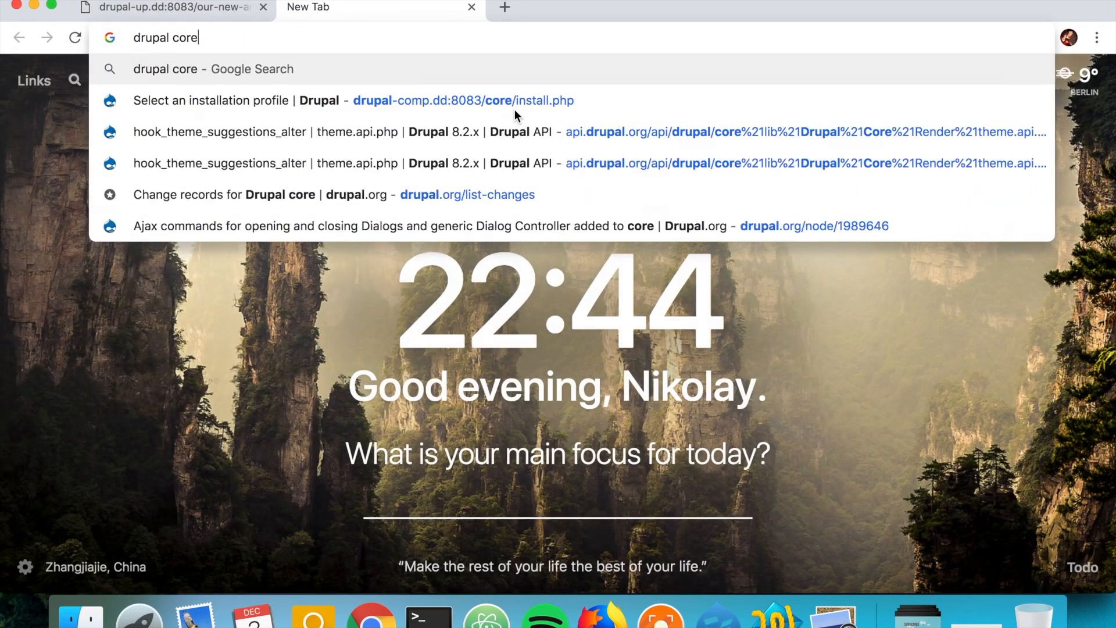
{"action": "type", "text": " at"}
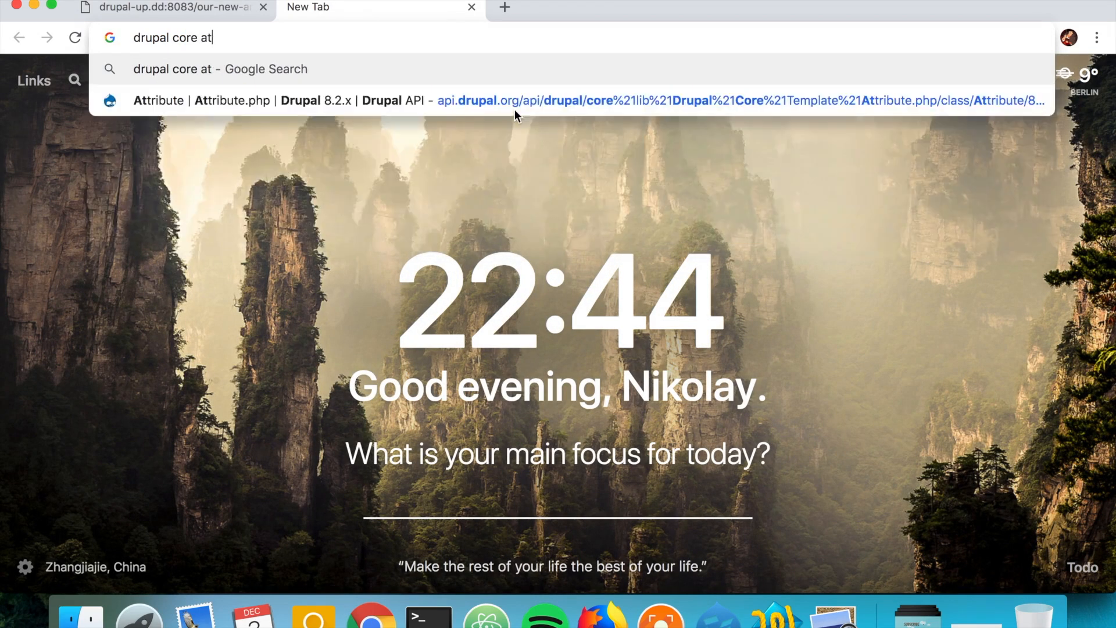
{"action": "type", "text": "tribute"}
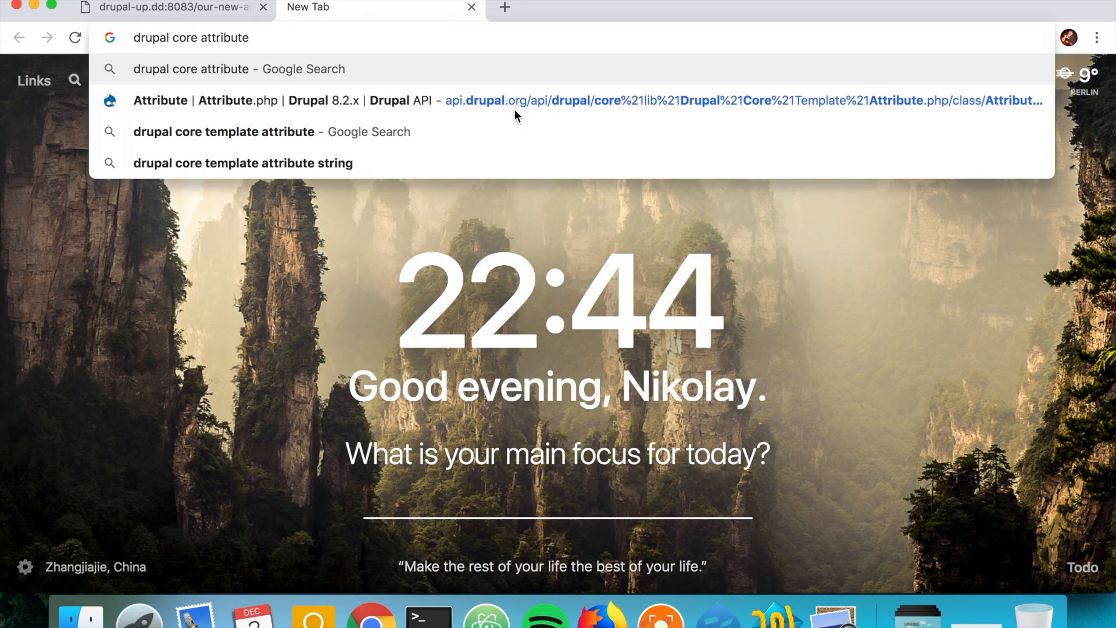
Open the api.drupal.org Attribute class docs and copy the Drupal\Core\Template namespace.
{"action": "key", "text": "Down"}
{"action": "left_click", "coordinate": [515, 109]}
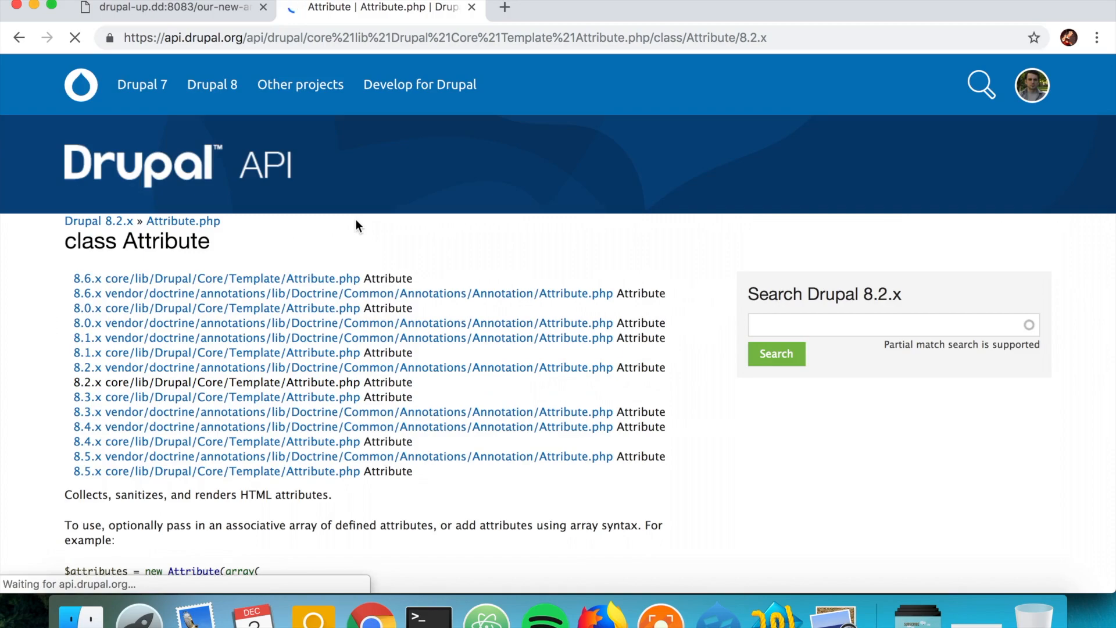
{"action": "scroll", "coordinate": [355, 225], "scroll_direction": "down", "scroll_amount": 5}
{"action": "scroll", "coordinate": [324, 230], "scroll_direction": "down", "scroll_amount": 5}
{"action": "scroll", "coordinate": [324, 229], "scroll_direction": "down", "scroll_amount": 5}
{"action": "scroll", "coordinate": [324, 230], "scroll_direction": "down", "scroll_amount": 5}
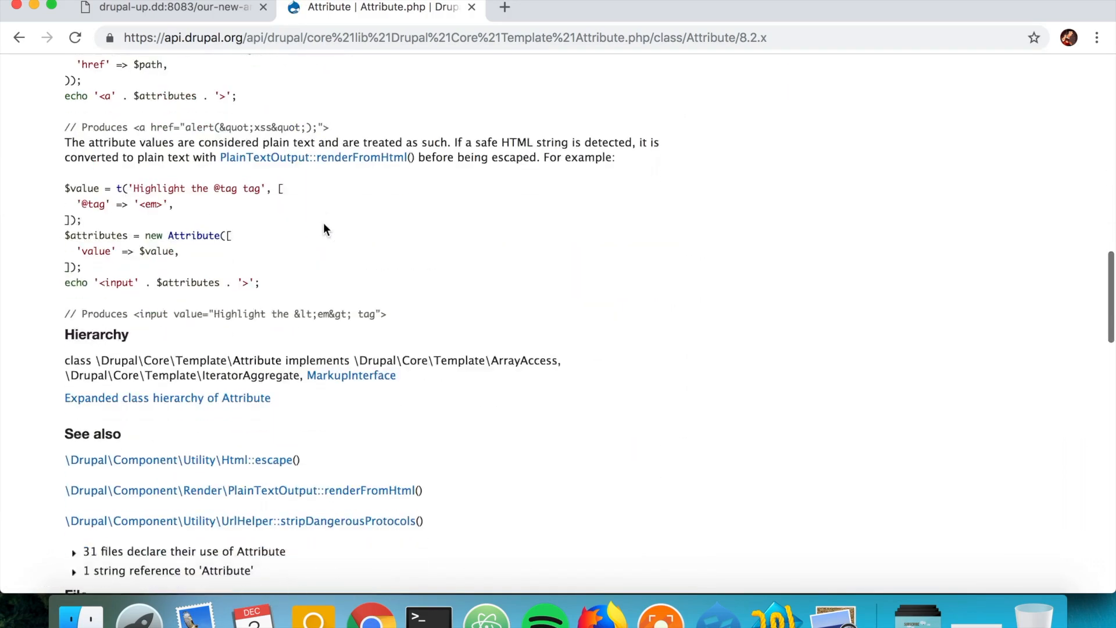
{"action": "scroll", "coordinate": [324, 230], "scroll_direction": "down", "scroll_amount": 5}
{"action": "scroll", "coordinate": [324, 229], "scroll_direction": "down", "scroll_amount": 3}
{"action": "left_click_drag", "start_coordinate": [193, 342], "coordinate": [65, 342]}
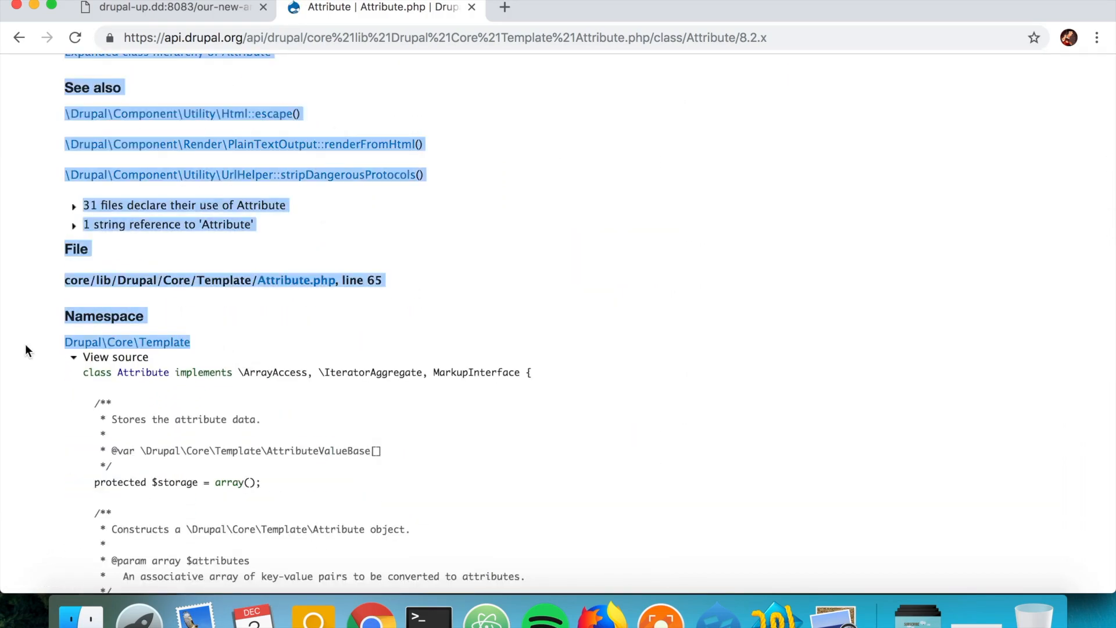
{"action": "key", "text": "super+c"}
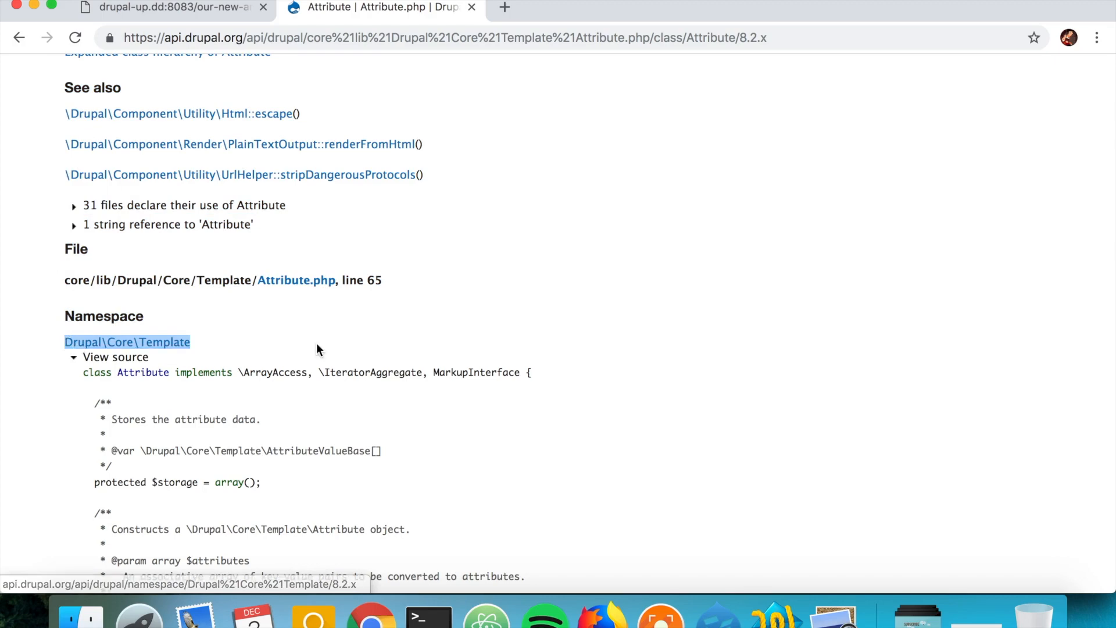
Add a use line below the docblock and paste Drupal\Core\Template into it.
{"action": "key", "text": "super+Tab"}
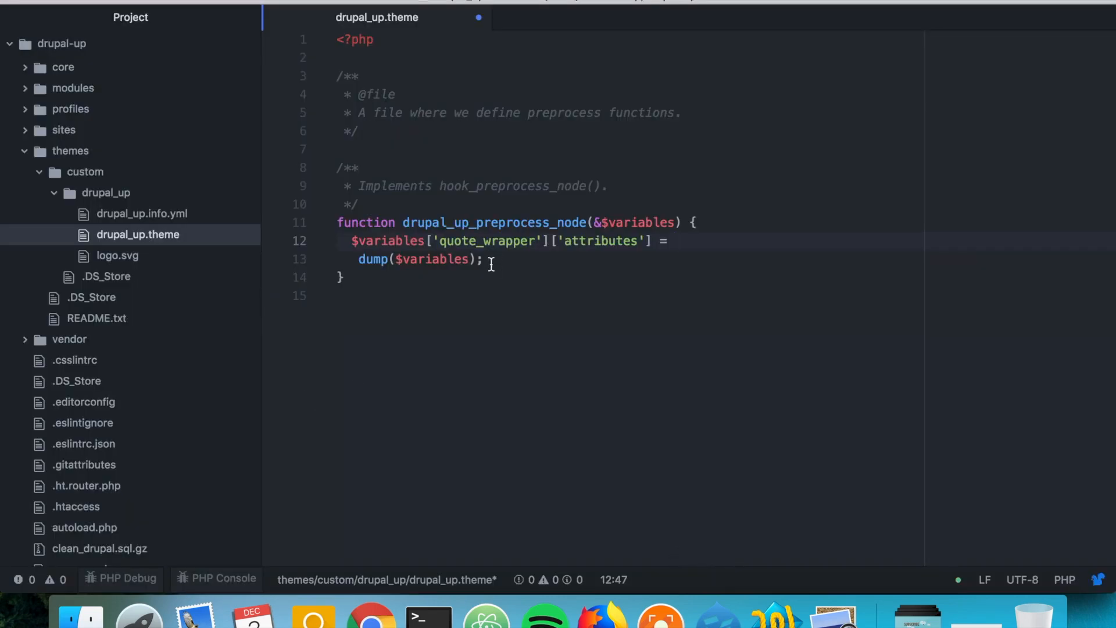
{"action": "left_click", "coordinate": [404, 148]}
{"action": "key", "text": "Return"}
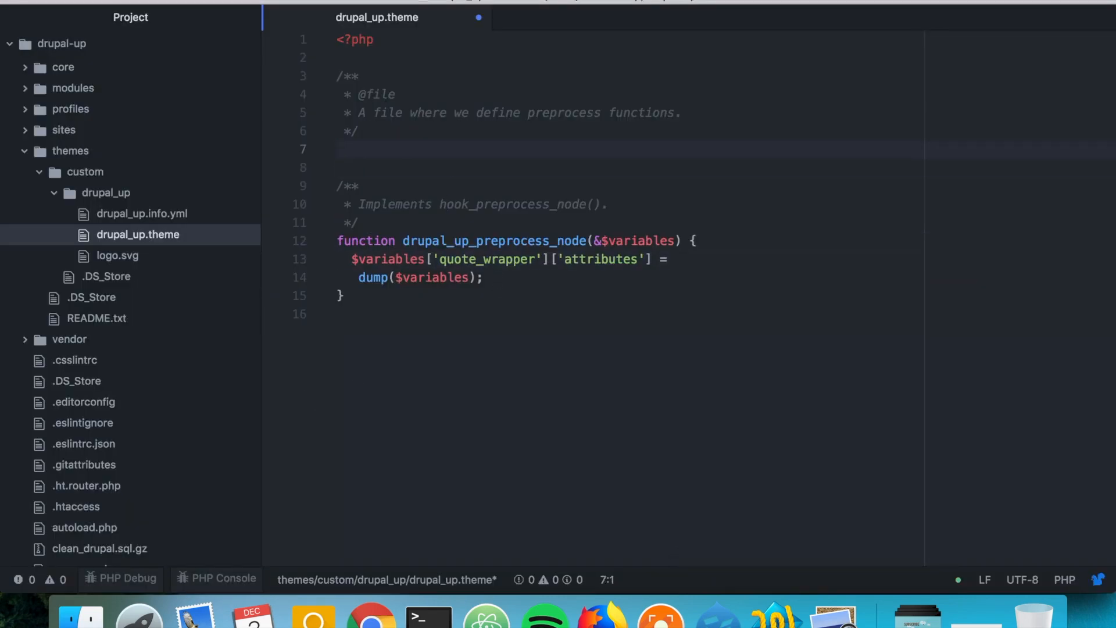
{"action": "key", "text": "Return"}
{"action": "type", "text": "use"}
{"action": "key", "text": "super+v"}
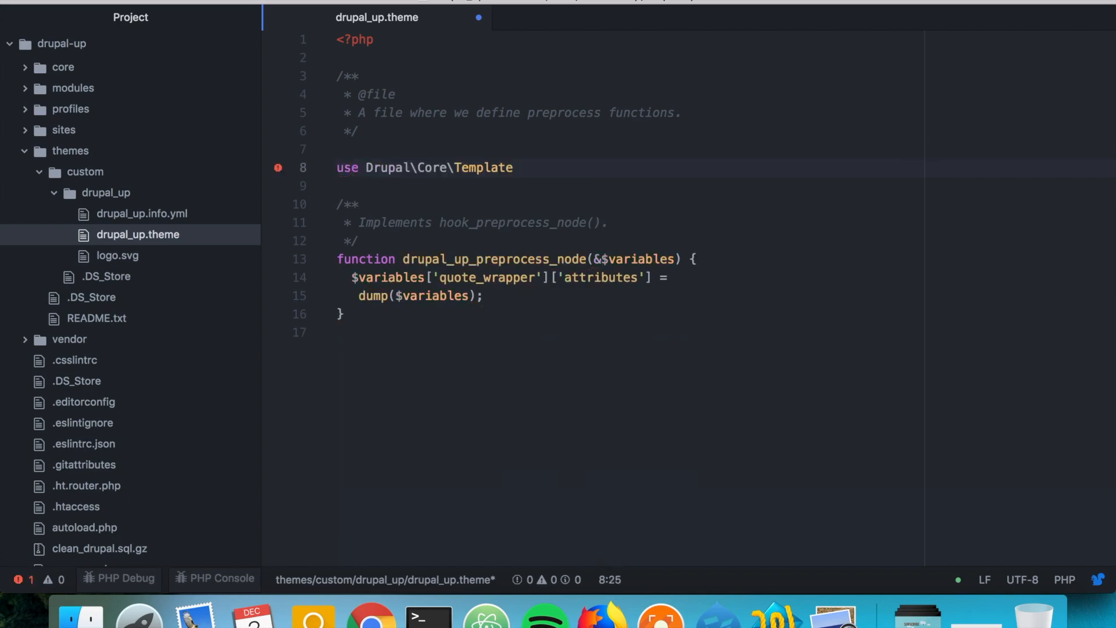
Copy 'Attribute' from the docs to finish use Drupal\Core\Template\Attribute; and return to the assignment.
{"action": "key", "text": "super+Tab"}
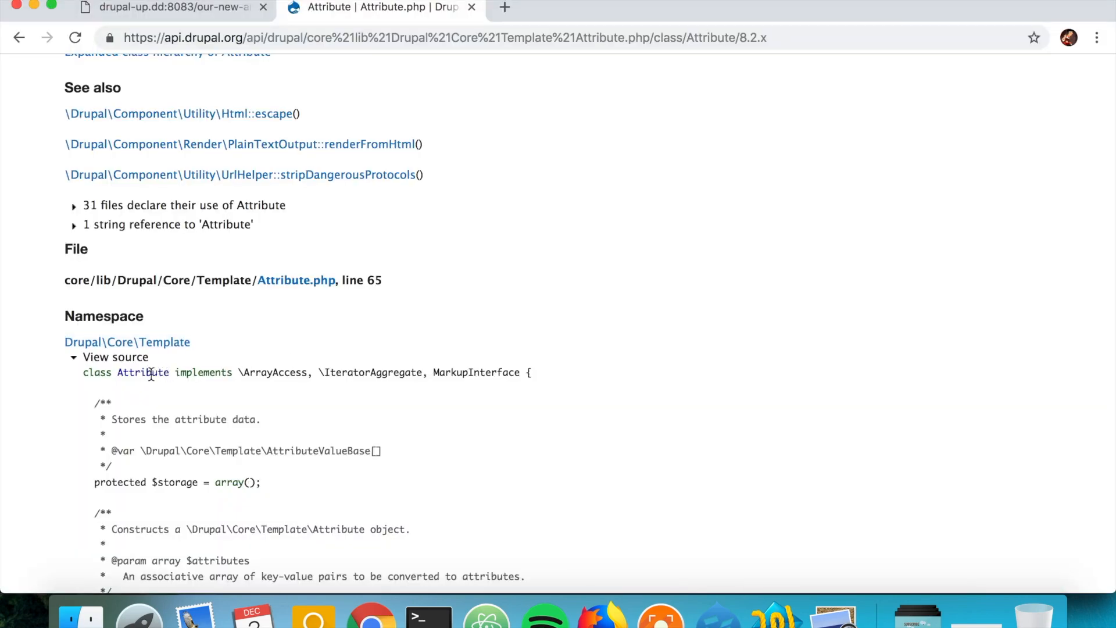
{"action": "double_click", "coordinate": [150, 373]}
{"action": "key", "text": "super+c"}
{"action": "key", "text": "super+Tab"}
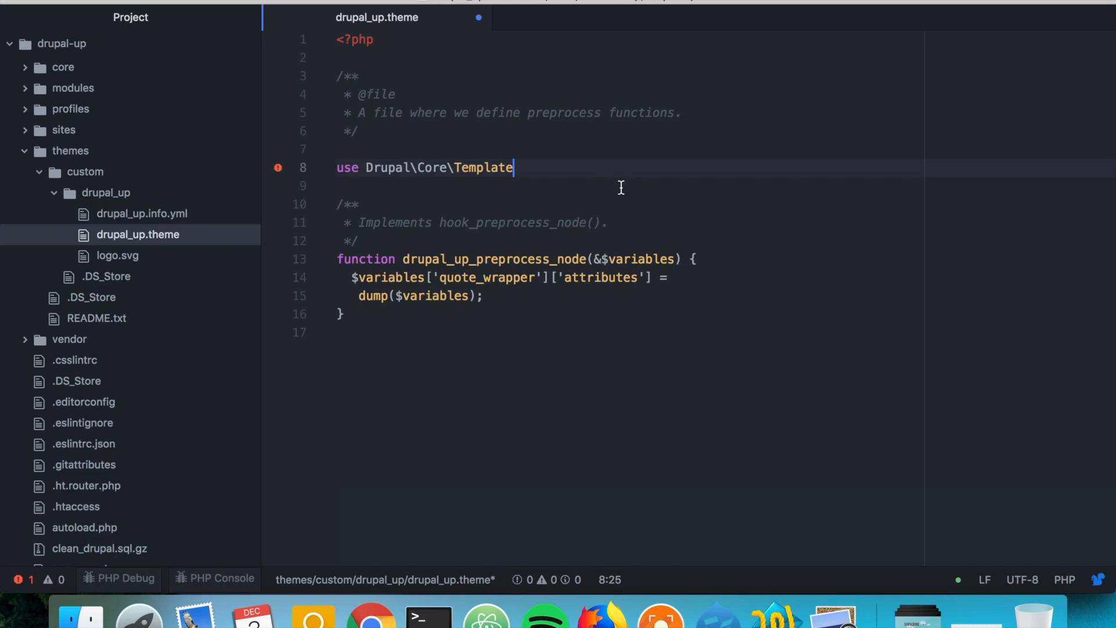
{"action": "type", "text": "\\"}
{"action": "key", "text": "super+v"}
{"action": "type", "text": ";"}
{"action": "key", "text": "Down"}
{"action": "key", "text": "Down"}
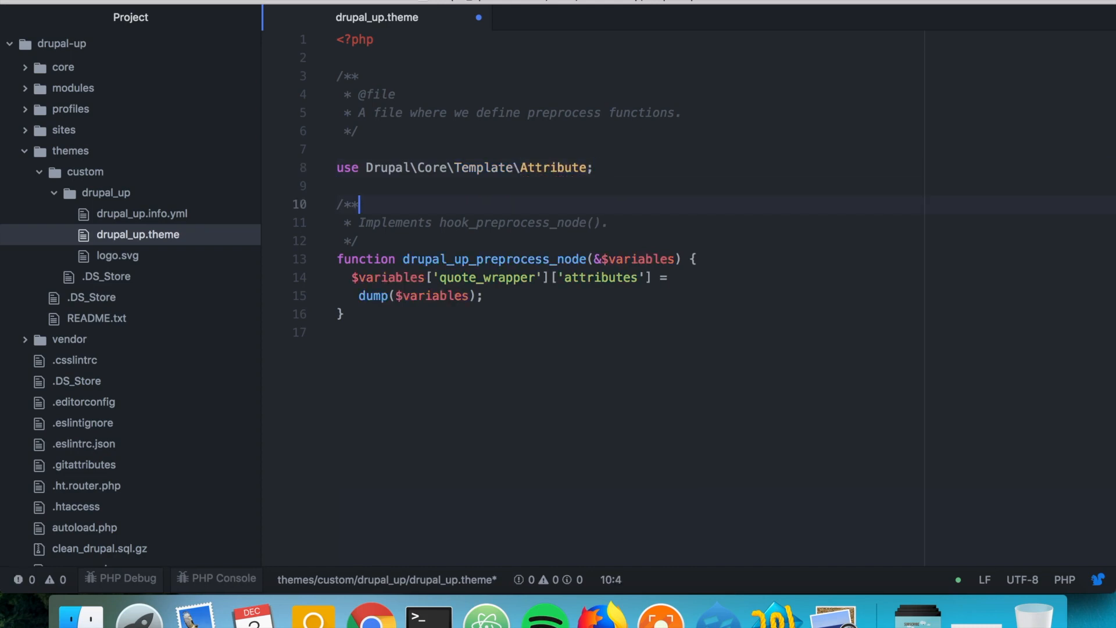
{"action": "key", "text": "Down"}
{"action": "key", "text": "Down"}
{"action": "key", "text": "Down"}
{"action": "key", "text": "Down"}
{"action": "key", "text": "Up"}
{"action": "key", "text": "End"}
{"action": "type", "text": "new Attribute"}
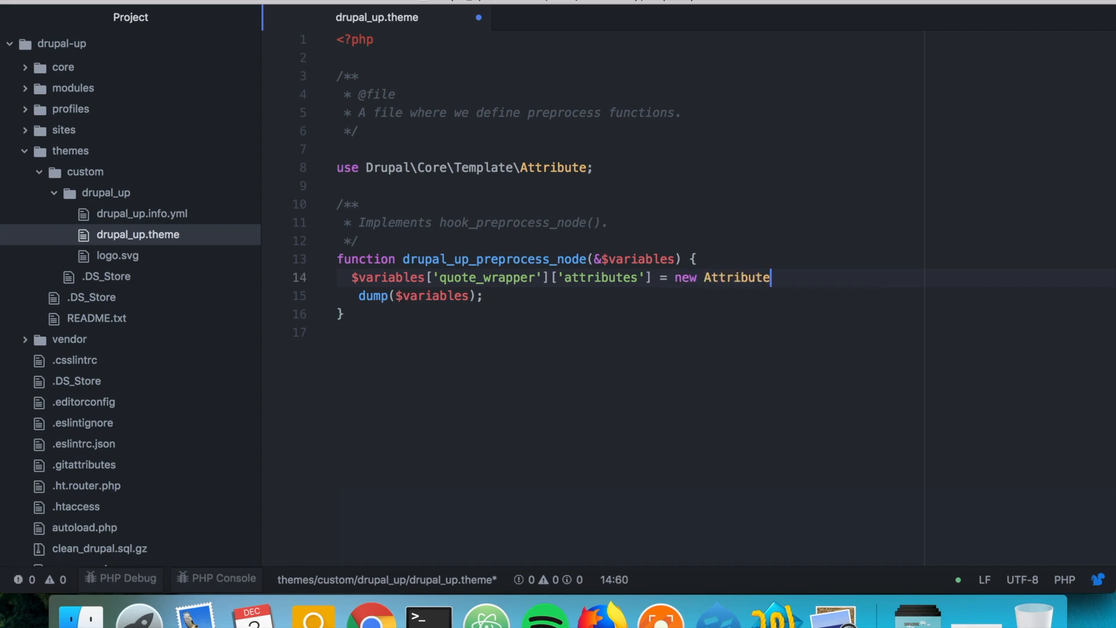
{"action": "type", "text": "("}
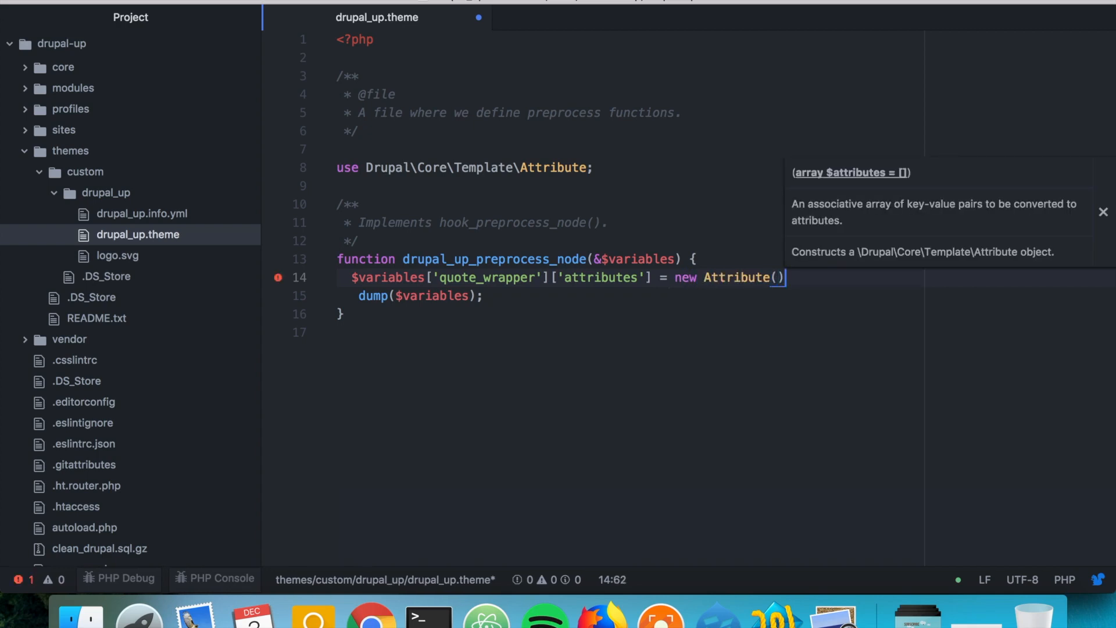
Assign new Attribute() with a multi-line array containing an 'id' => key.
{"action": "key", "text": "Left"}
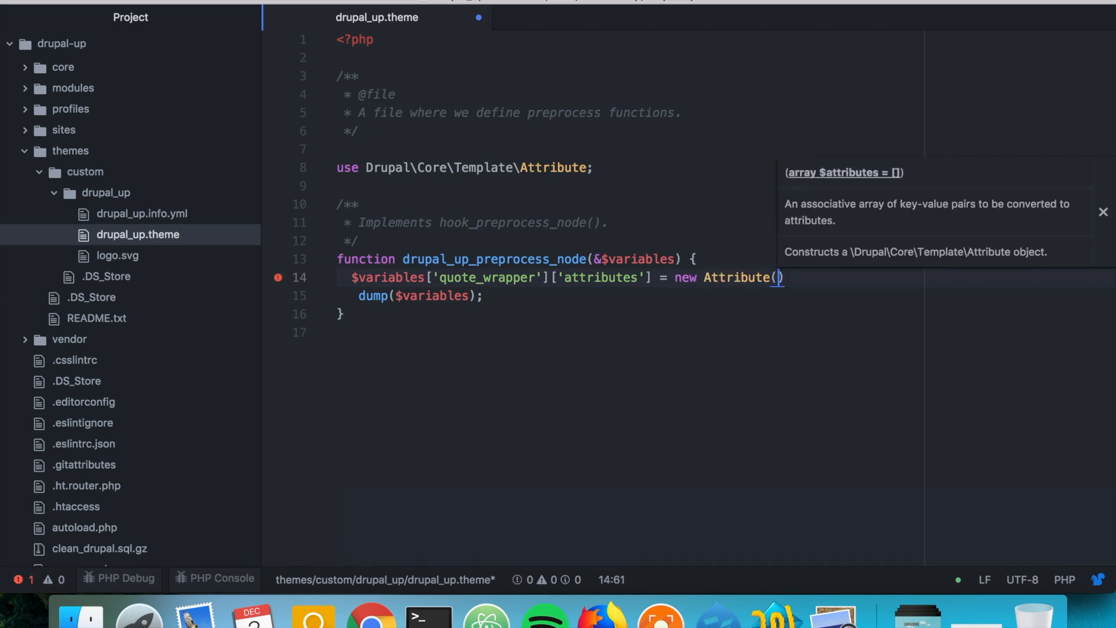
{"action": "key", "text": "Escape"}
{"action": "key", "text": "Return"}
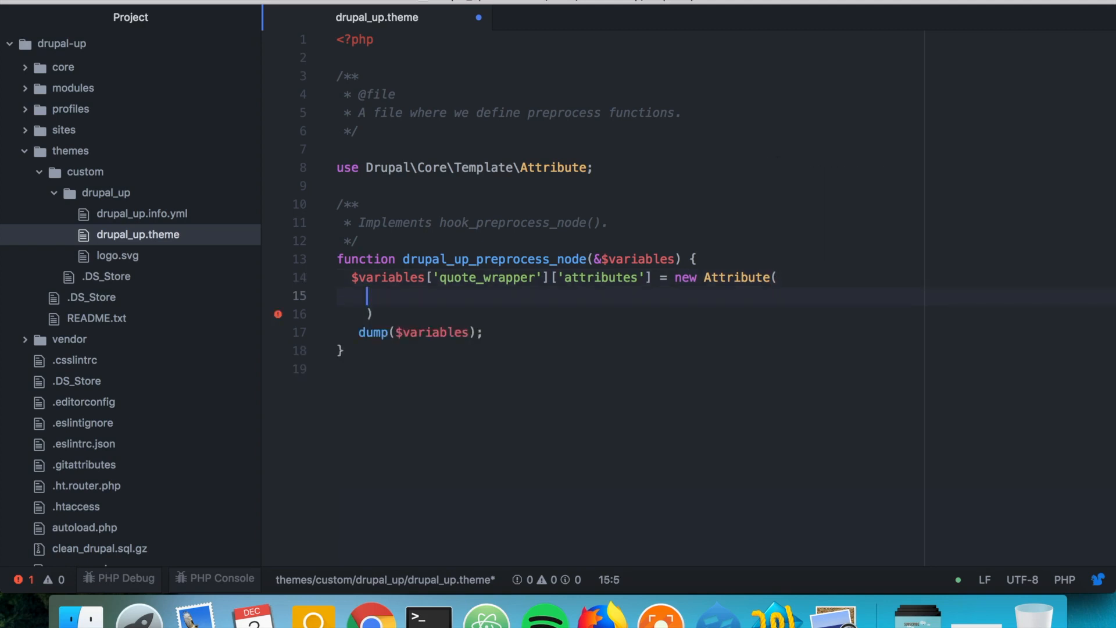
{"action": "key", "text": "Down"}
{"action": "type", "text": ";"}
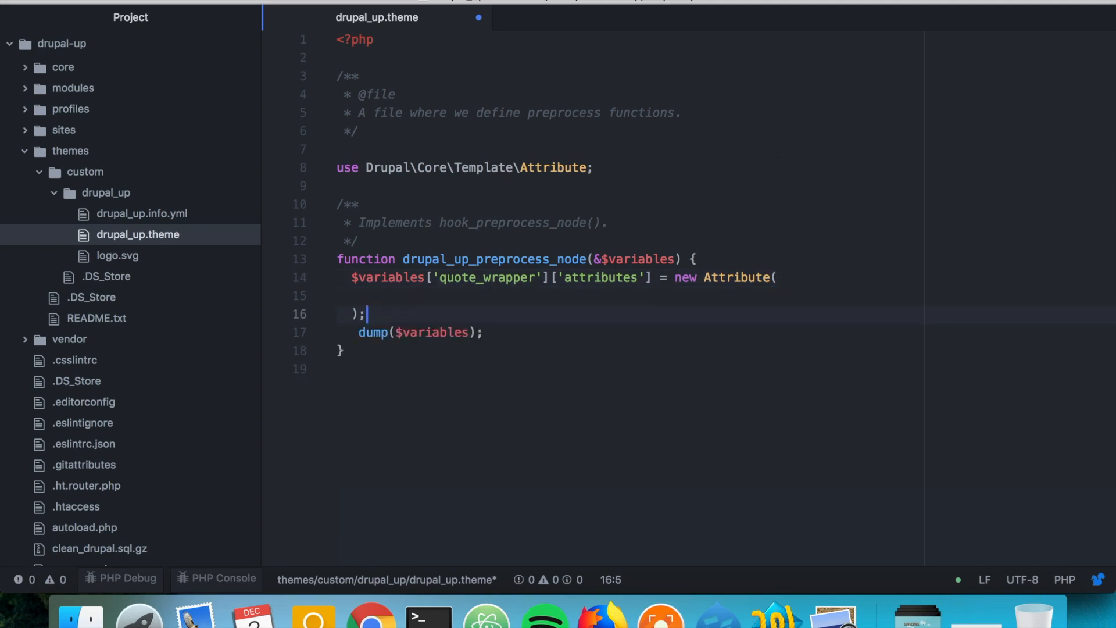
{"action": "key", "text": "Up"}
{"action": "type", "text": "["}
{"action": "type", "text": "'"}
{"action": "key", "text": "Left"}
{"action": "key", "text": "Return"}
{"action": "type", "text": "id"}
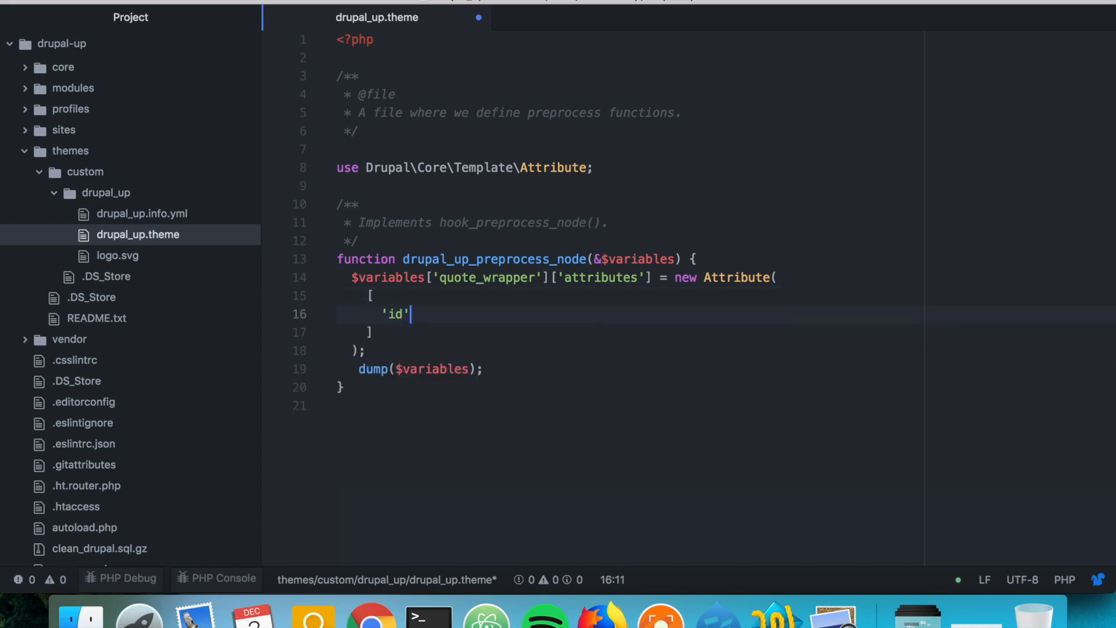
{"action": "key", "text": "Right"}
{"action": "type", "text": "=> "}
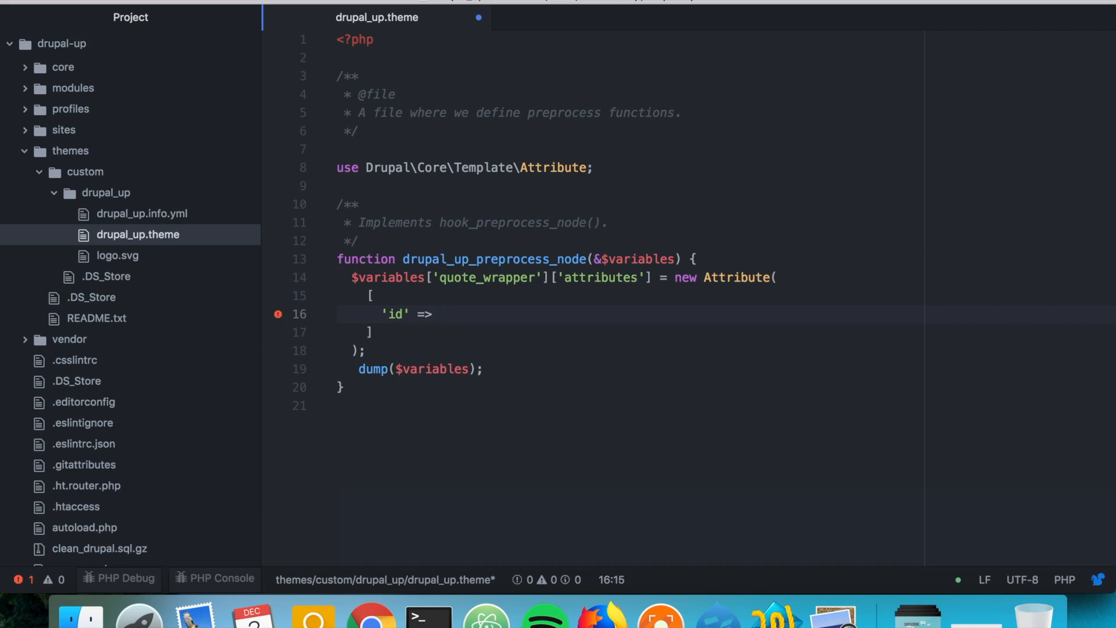
{"action": "type", "text": "$"}
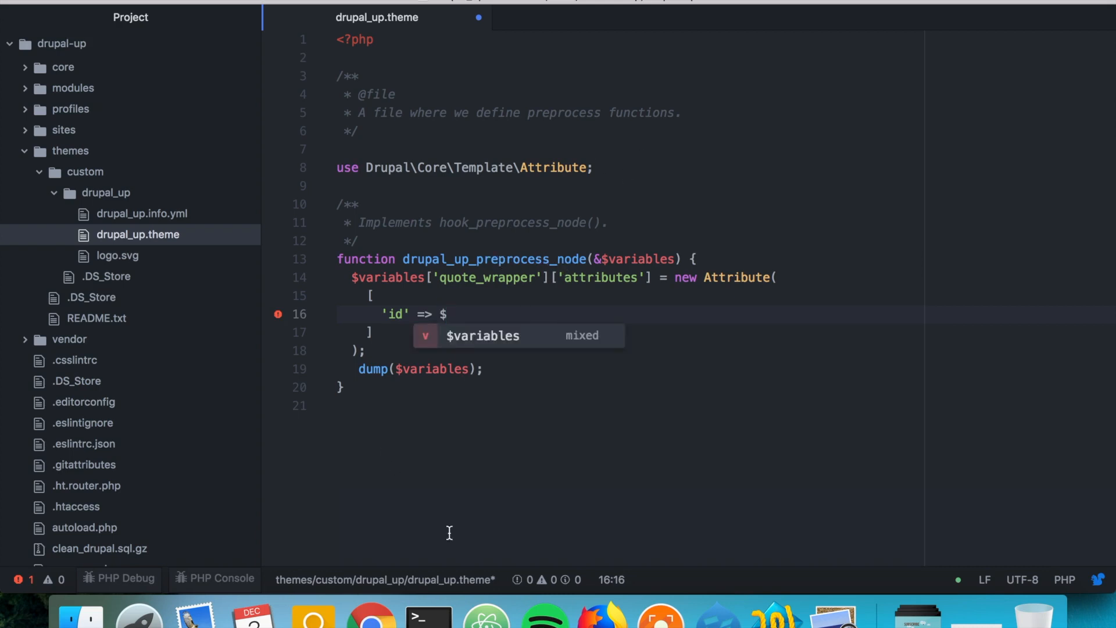
Check the node entry in the variables dump in Chrome and return to Atom.
{"action": "left_click", "coordinate": [371, 615]}
{"action": "left_click", "coordinate": [214, 9]}
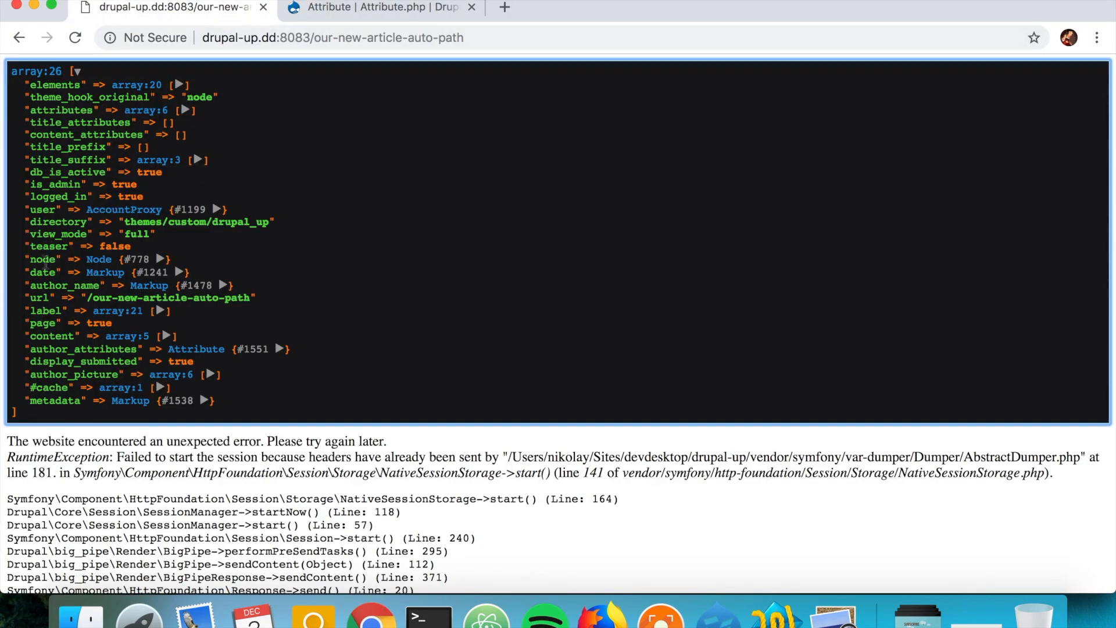
{"action": "left_click", "coordinate": [146, 260]}
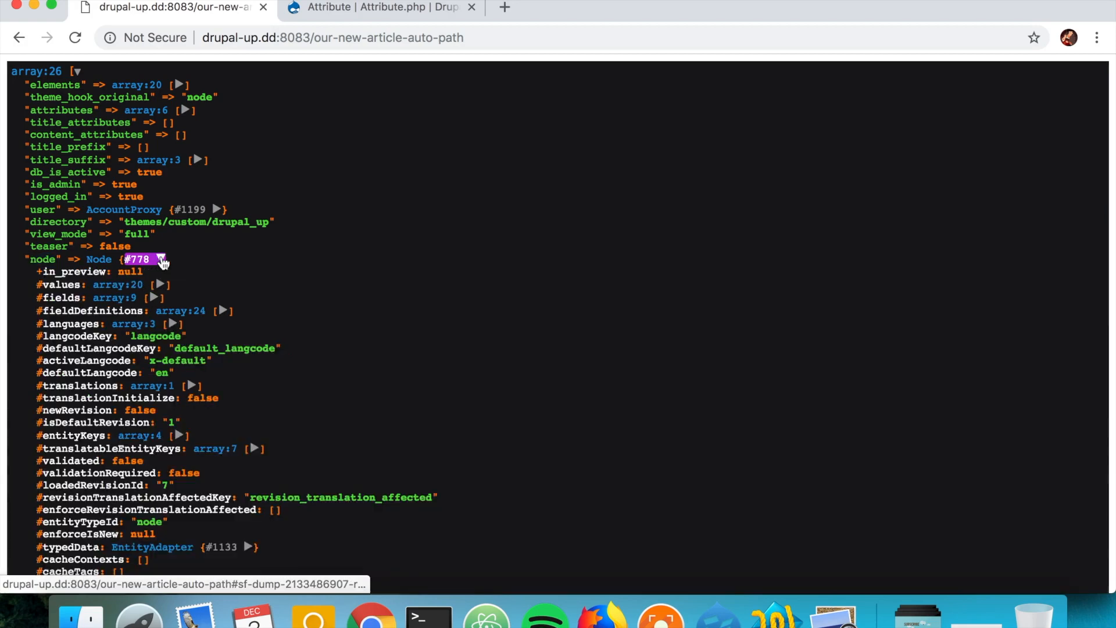
{"action": "key", "text": "super+Tab"}
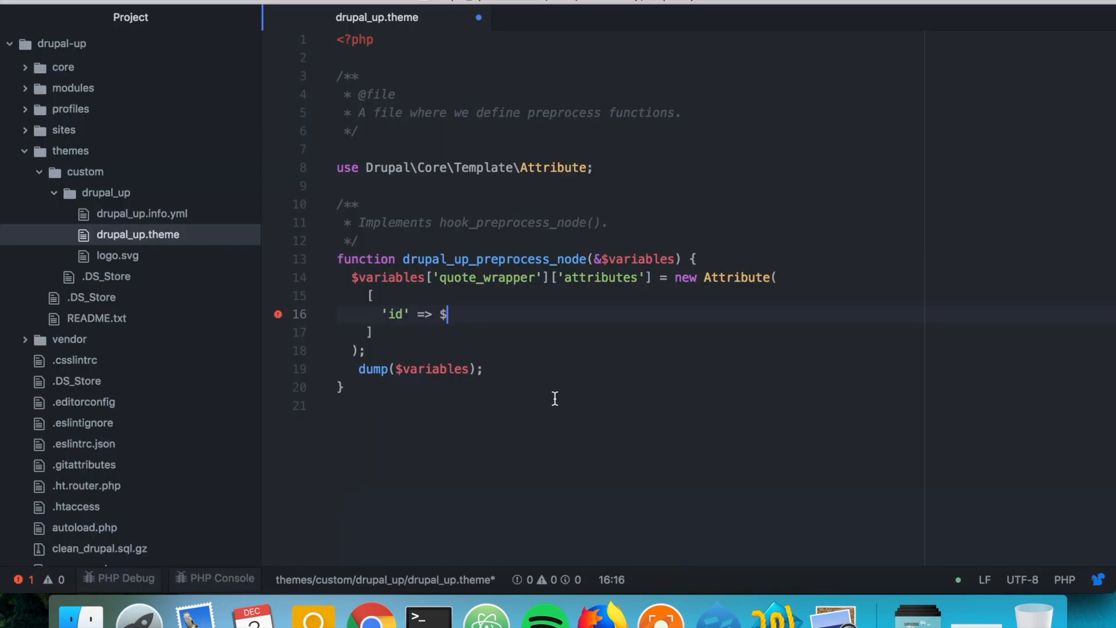
Set 'id' to 'wrapper-' . $variables['node']->id() and start a new array line.
{"action": "key", "text": "BackSpace"}
{"action": "type", "text": "'wrapper-"}
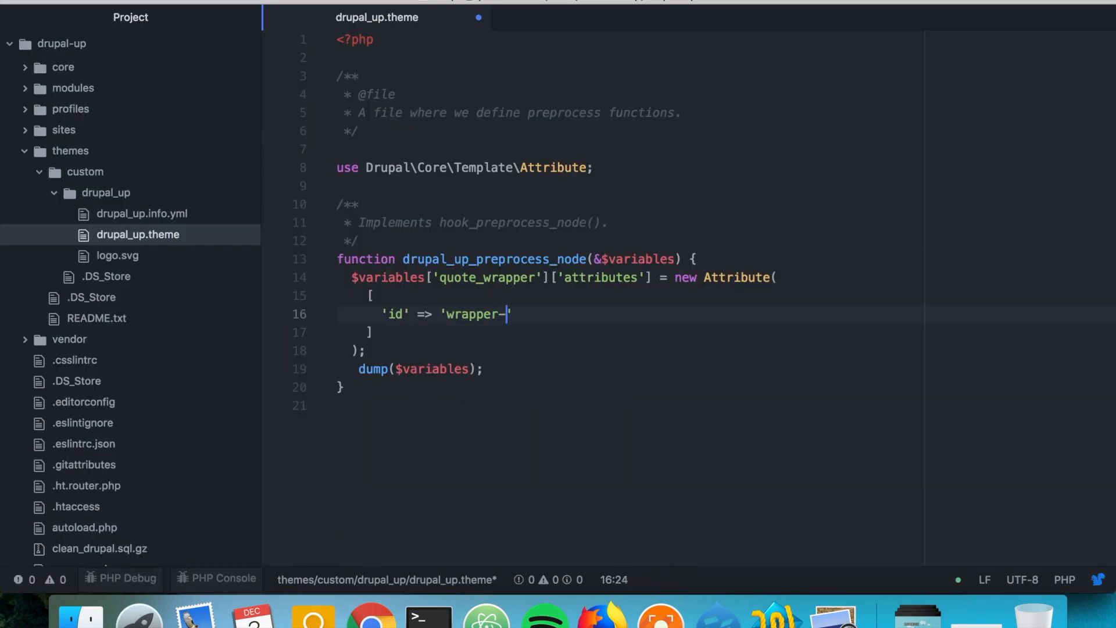
{"action": "type", "text": "' . $"}
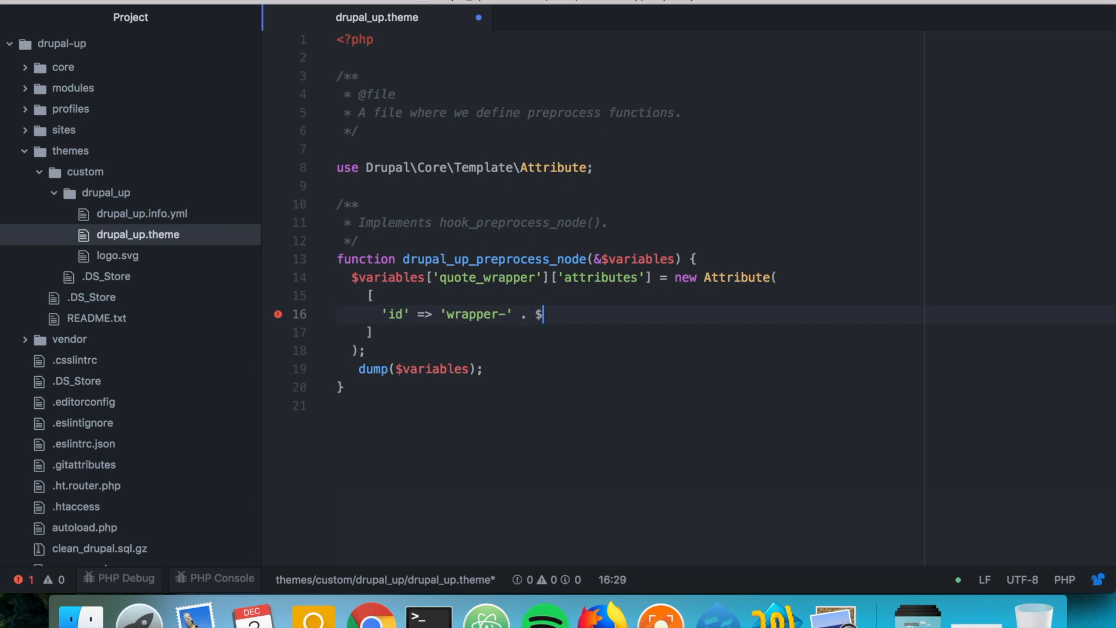
{"action": "type", "text": "variab"}
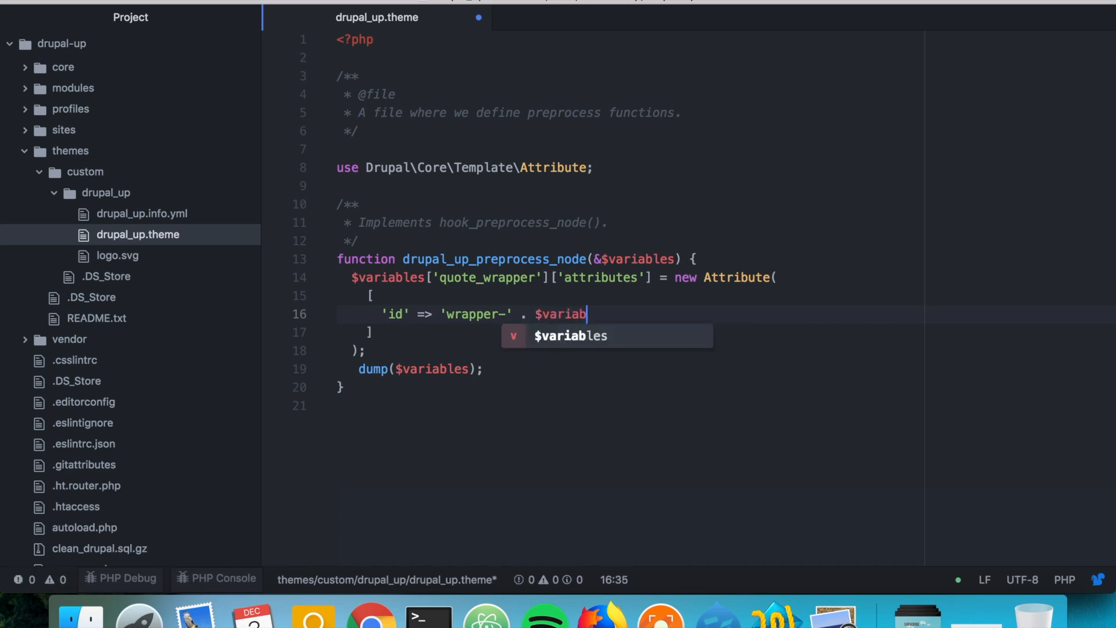
{"action": "type", "text": "les['nod"}
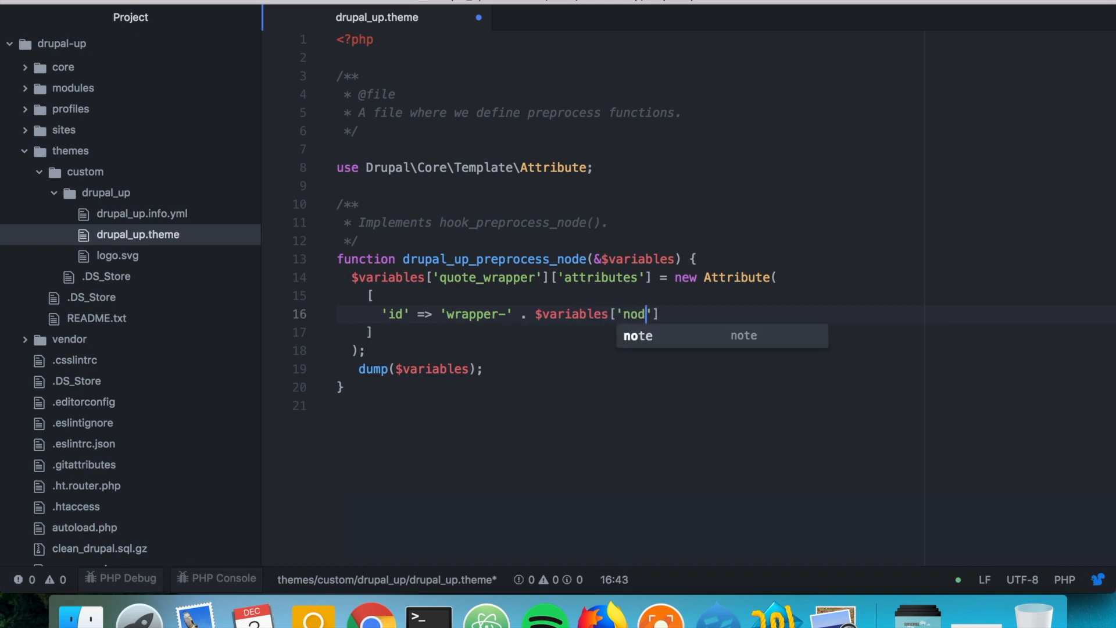
{"action": "type", "text": "e']->id"}
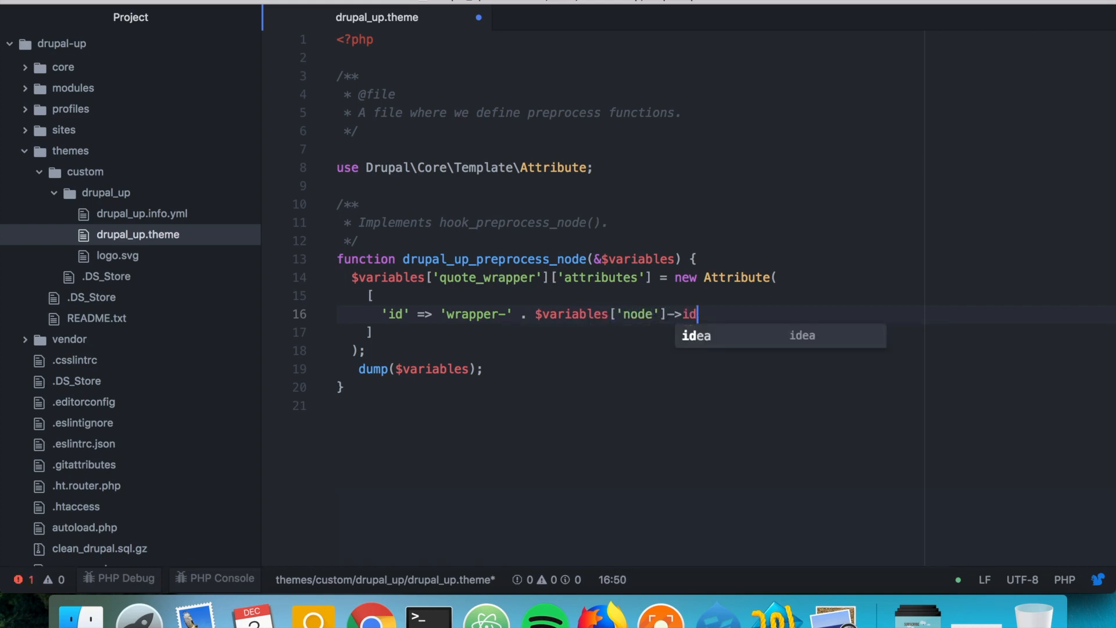
{"action": "type", "text": "(),"}
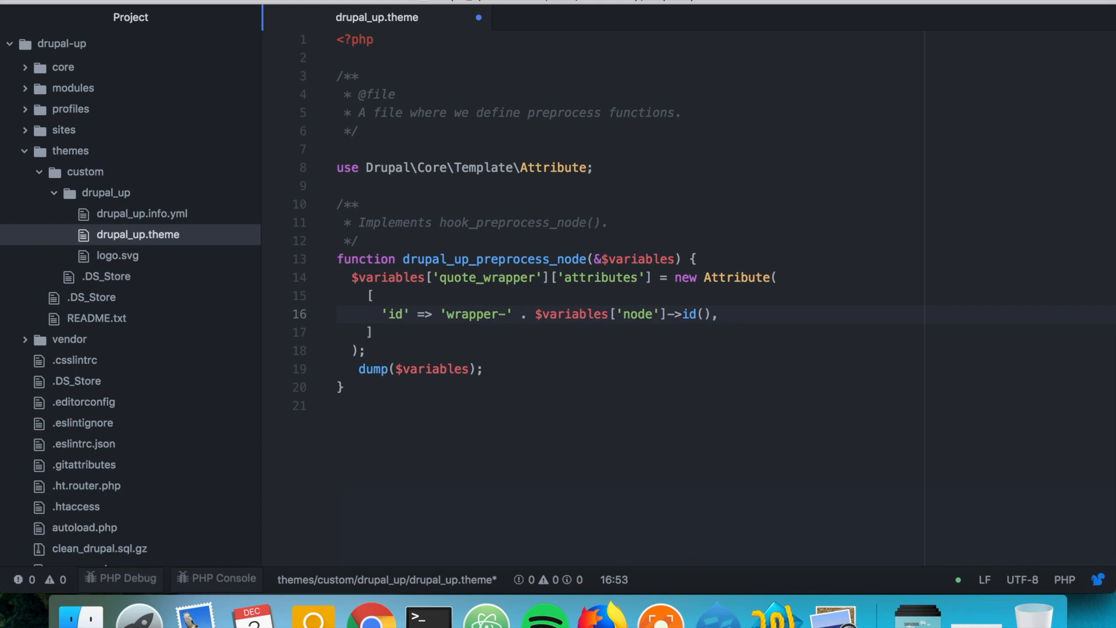
{"action": "key", "text": "Return"}
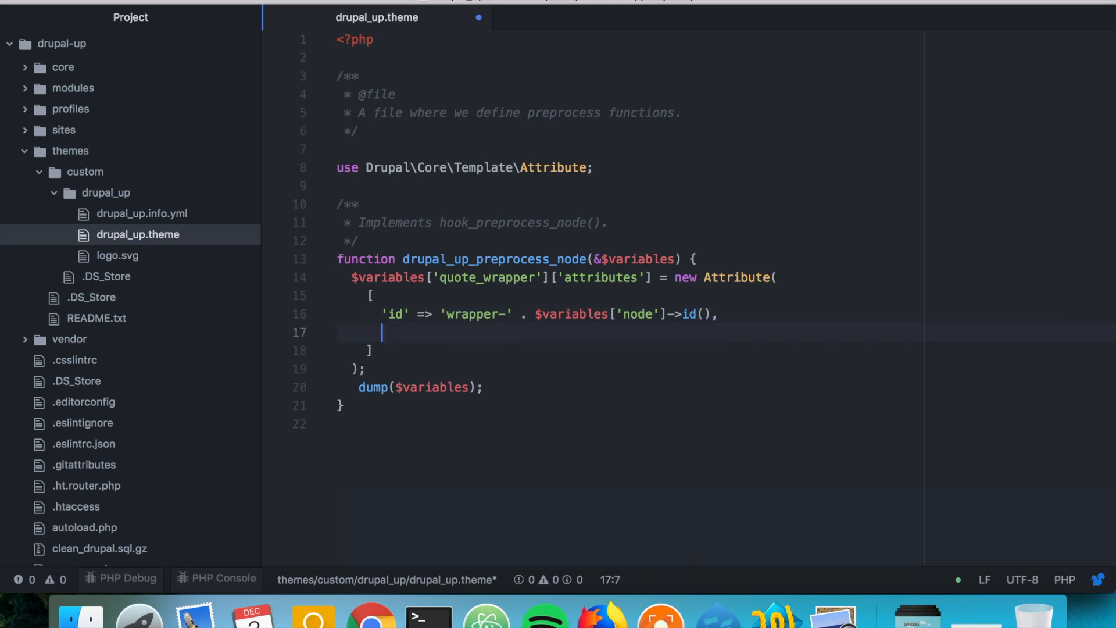
{"action": "type", "text": "'d"}
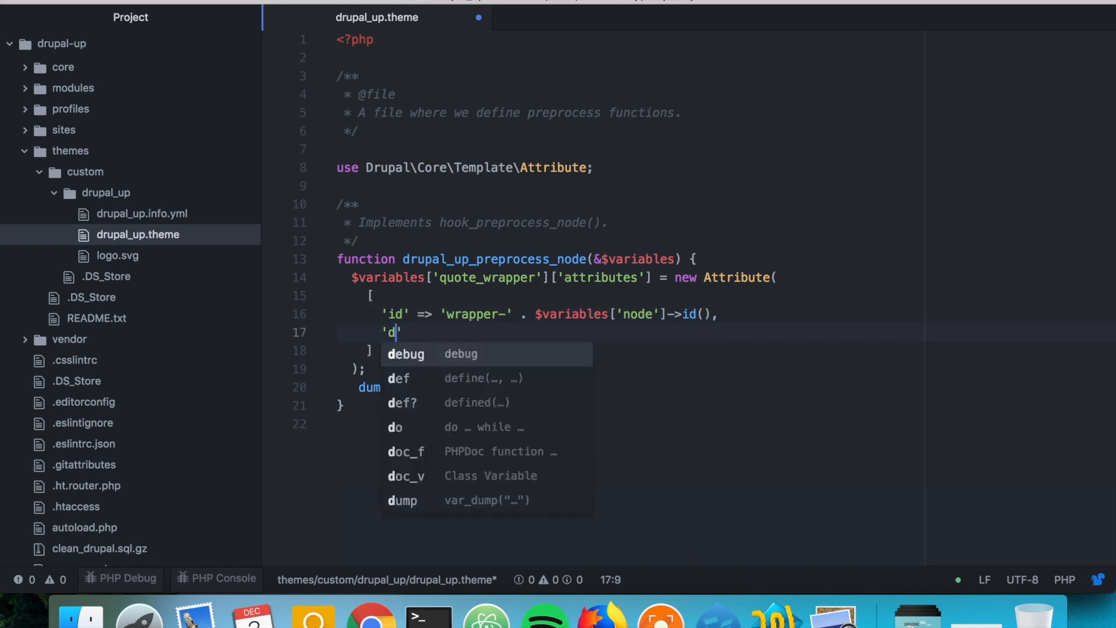
{"action": "type", "text": "ata-js-"}
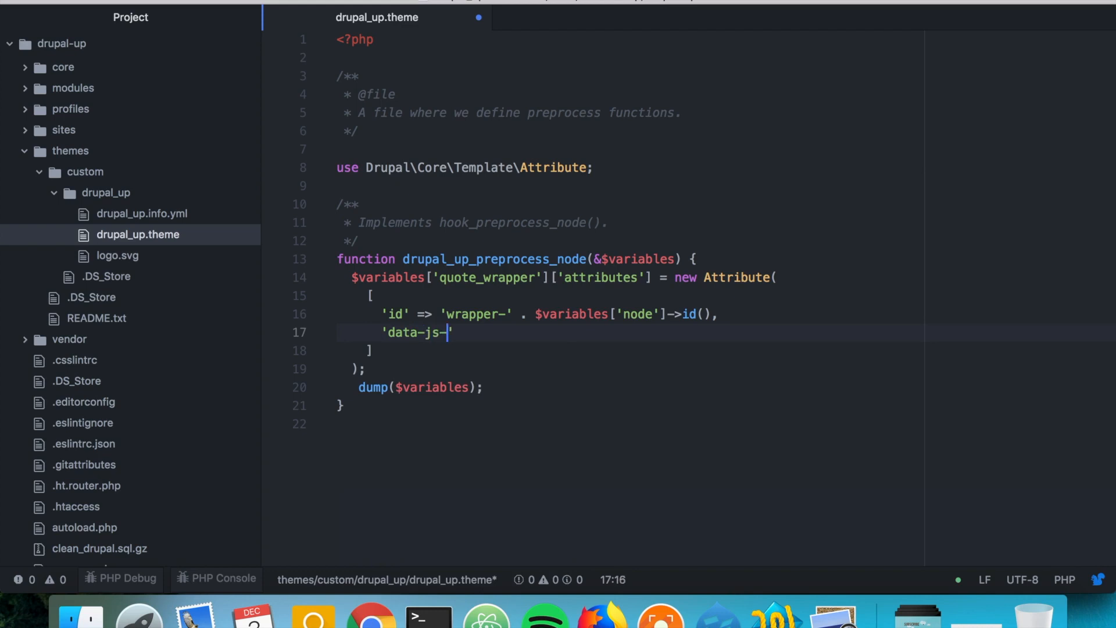
{"action": "type", "text": "name' ="}
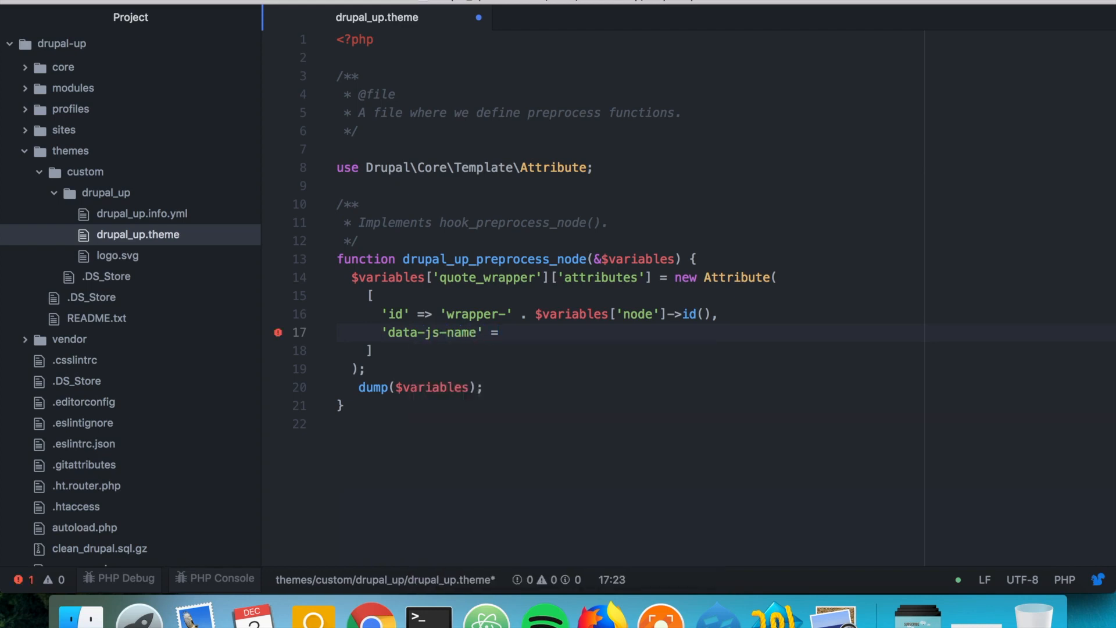
{"action": "type", "text": ">"}
Set data-js-name to the node expression, switching the copied getId call to getTitle().
{"action": "left_click_drag", "start_coordinate": [536, 314], "coordinate": [720, 317]}
{"action": "key", "text": "super+c"}
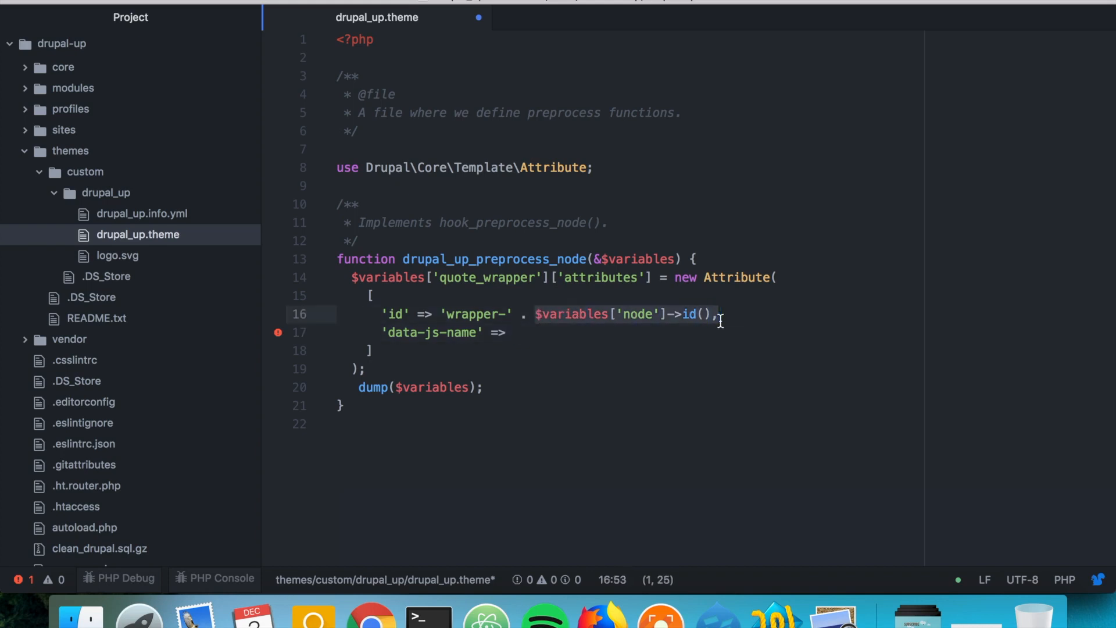
{"action": "left_click", "coordinate": [665, 332]}
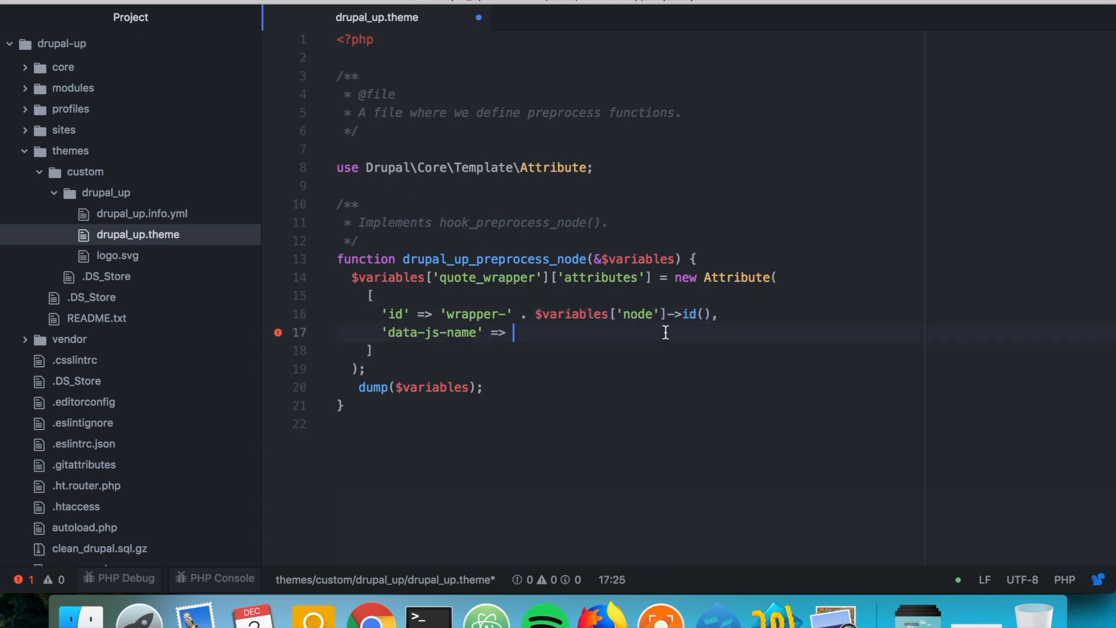
{"action": "key", "text": "super+v"}
{"action": "key", "text": "Down"}
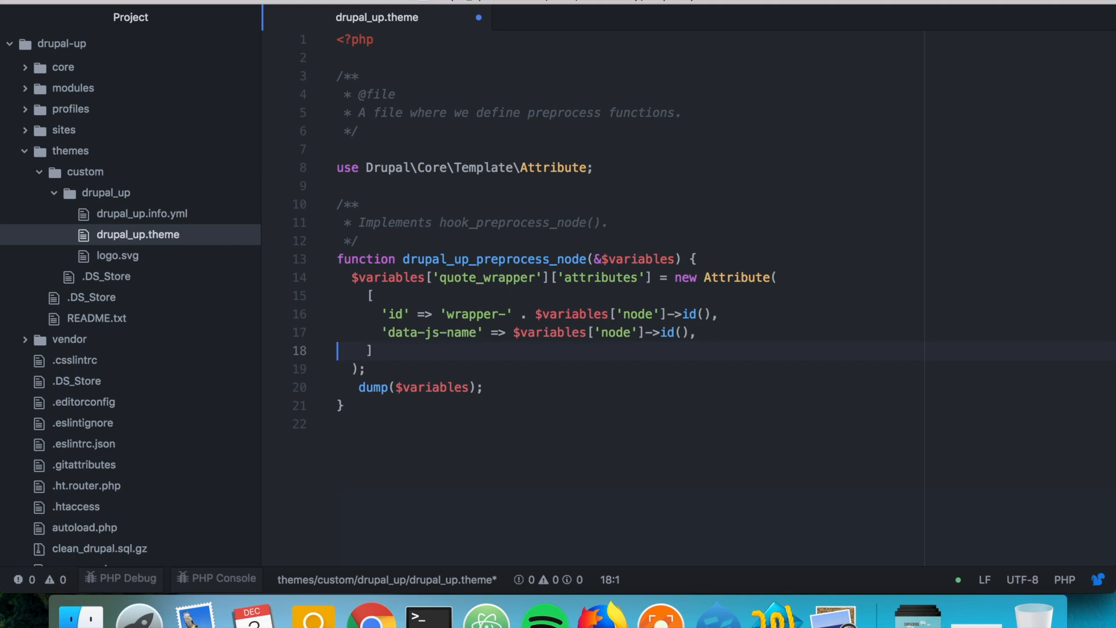
{"action": "key", "text": "Up"}
{"action": "key", "text": "Up"}
{"action": "key", "text": "Down"}
{"action": "key", "text": "Left"}
{"action": "key", "text": "Left"}
{"action": "key", "text": "BackSpace"}
{"action": "key", "text": "BackSpace"}
{"action": "type", "text": "getTitl"}
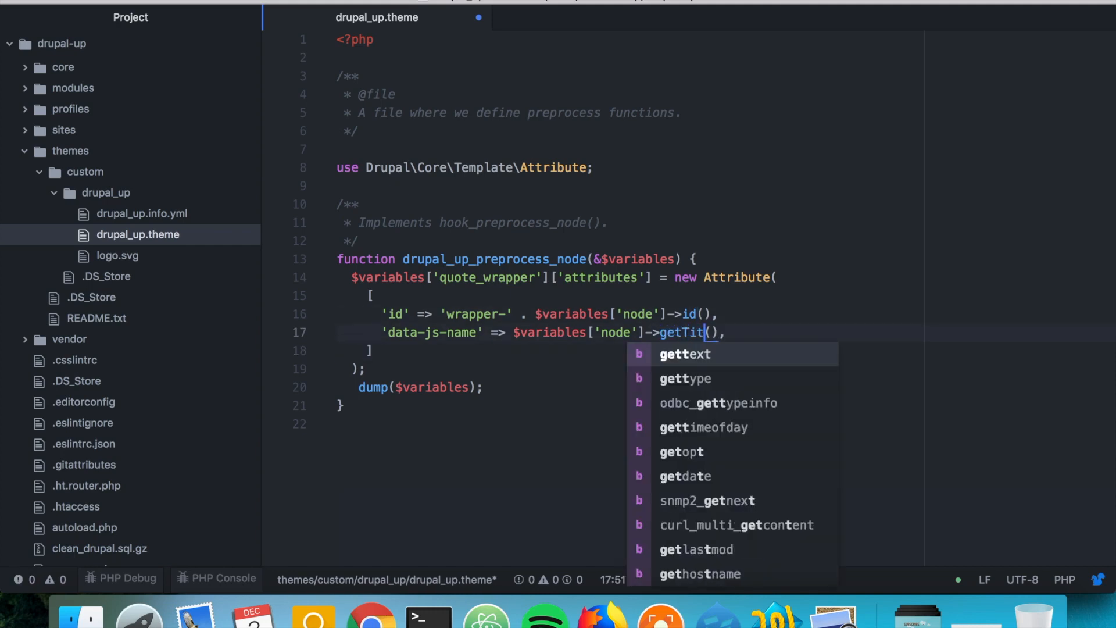
{"action": "type", "text": "e"}
{"action": "key", "text": "Right"}
{"action": "key", "text": "Right"}
{"action": "key", "text": "Right"}
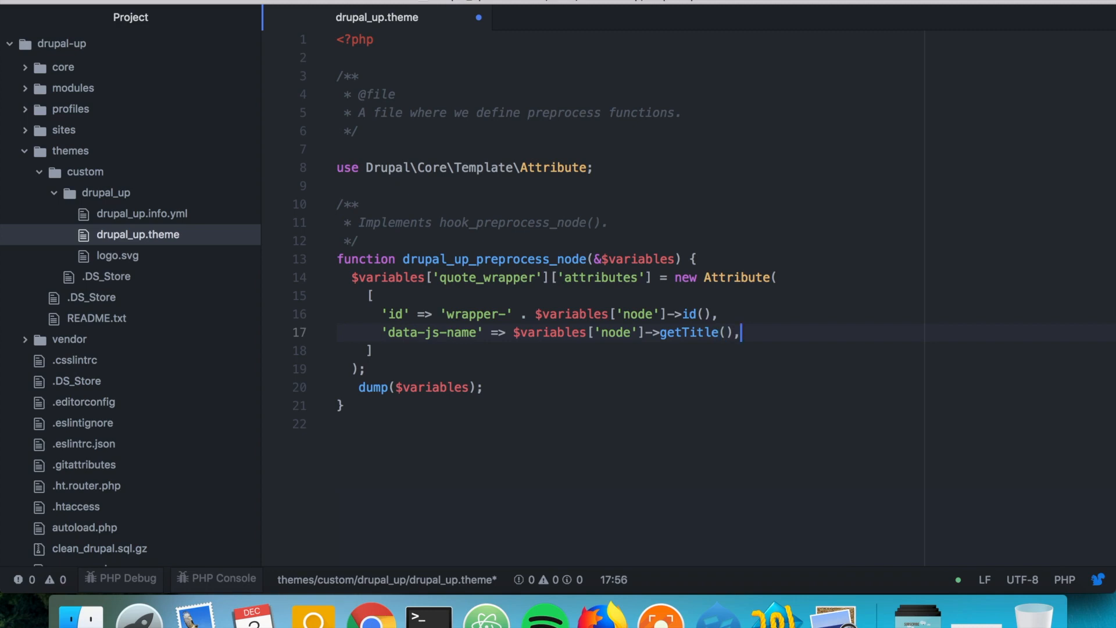
Add a 'class' key with a multi-line array and trailing comma to the Attribute.
{"action": "key", "text": "Return"}
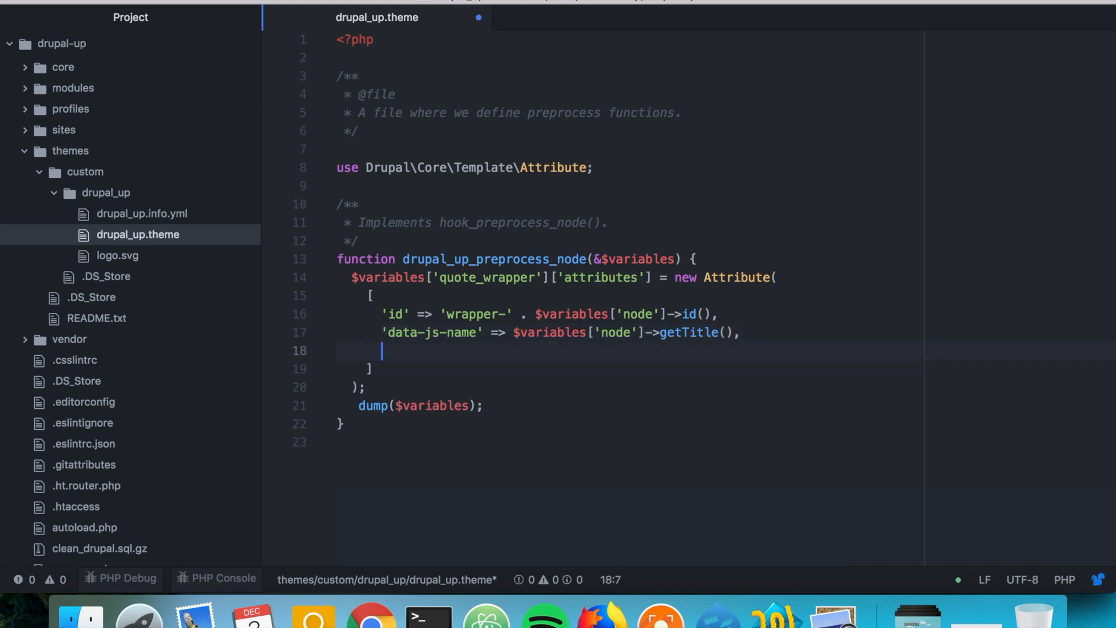
{"action": "type", "text": "cl"}
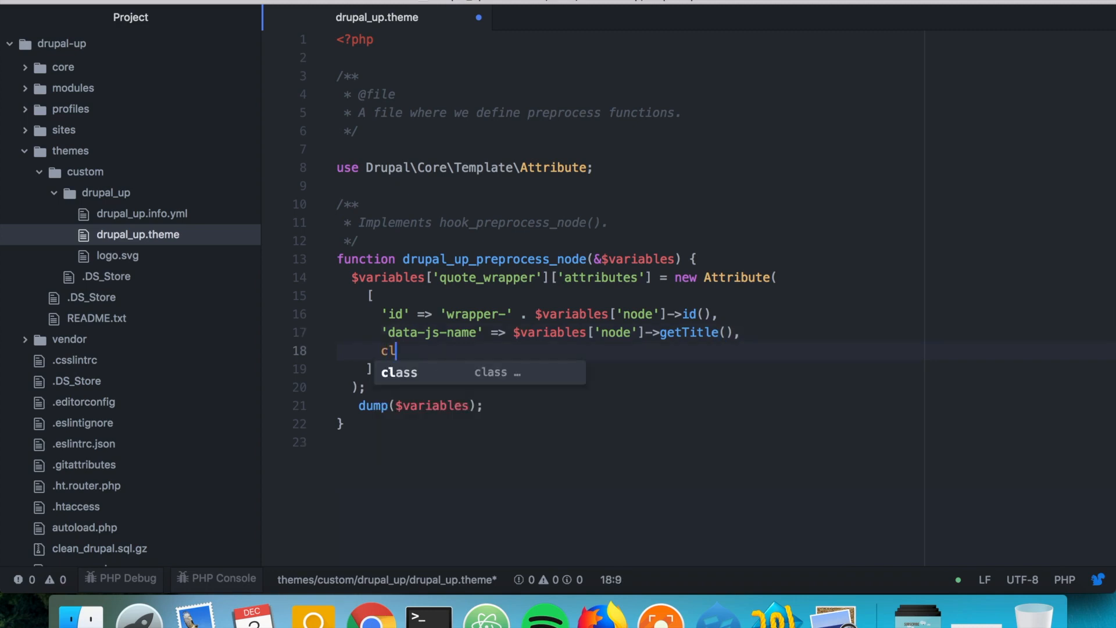
{"action": "type", "text": "a"}
{"action": "key", "text": "BackSpace"}
{"action": "key", "text": "BackSpace"}
{"action": "key", "text": "BackSpace"}
{"action": "type", "text": "'c"}
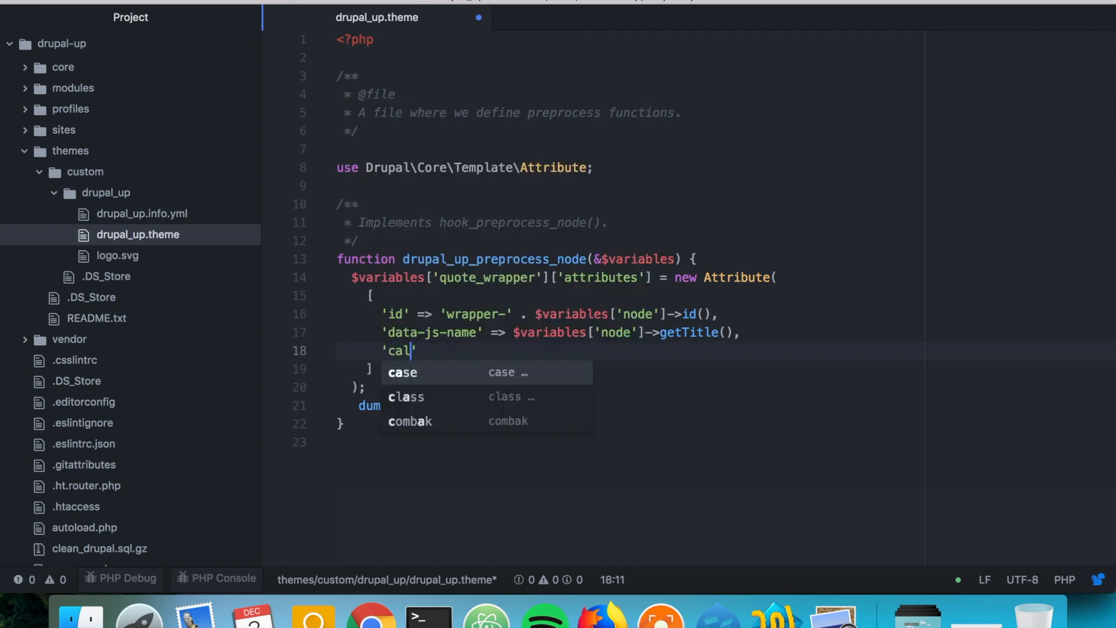
{"action": "type", "text": "lass"}
{"action": "key", "text": "Right"}
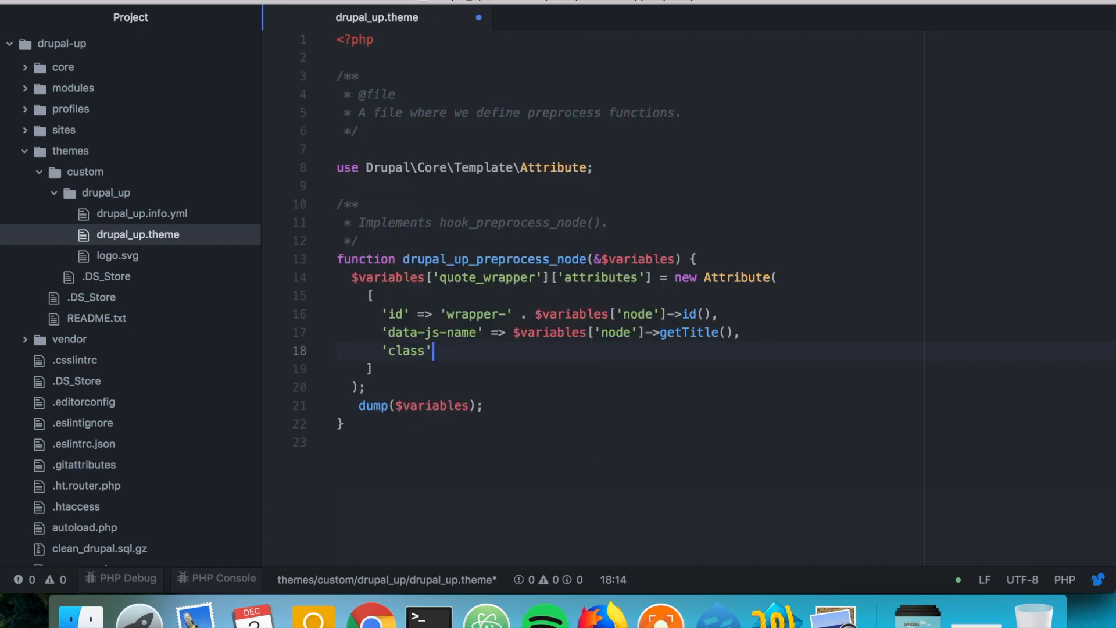
{"action": "type", "text": "=> ["}
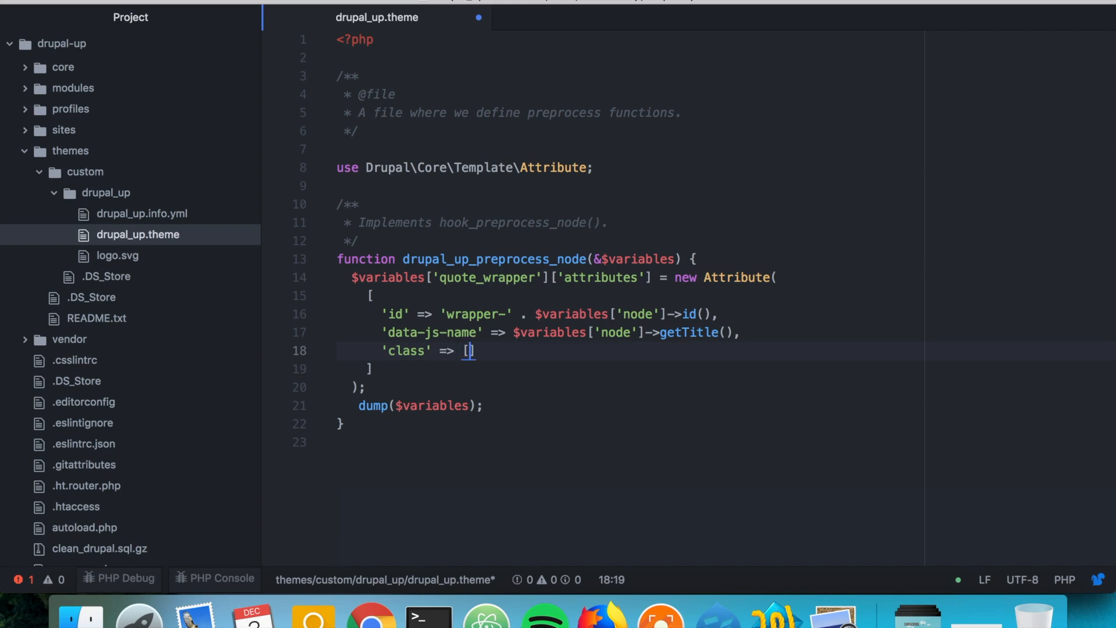
{"action": "key", "text": "Return"}
{"action": "key", "text": "Down"}
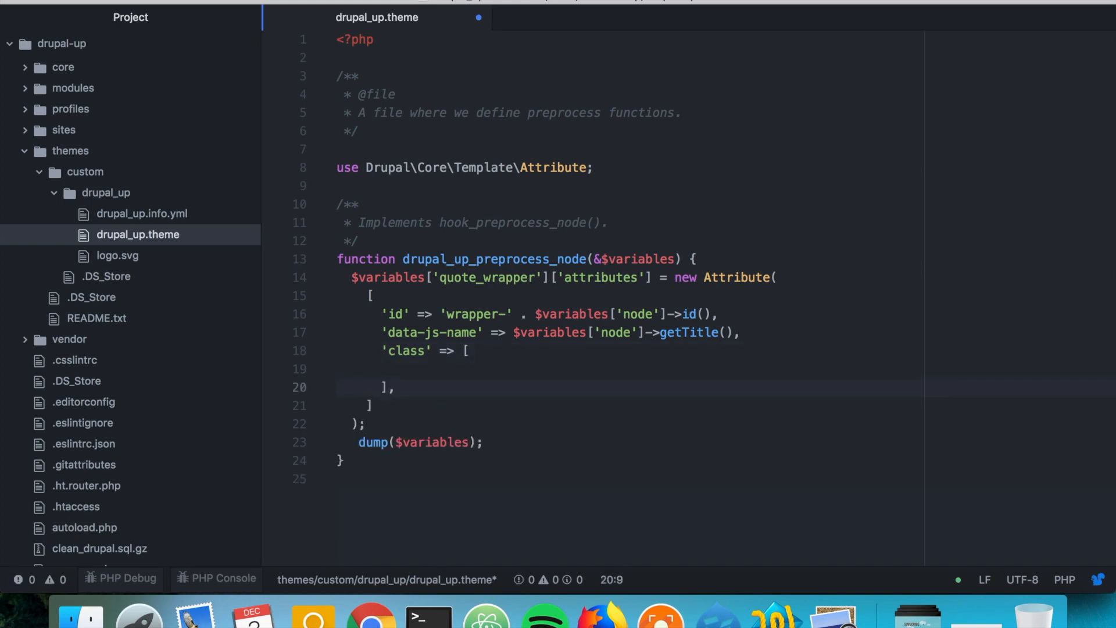
{"action": "key", "text": "Up"}
{"action": "type", "text": "'"}
{"action": "type", "text": "first-class-"}
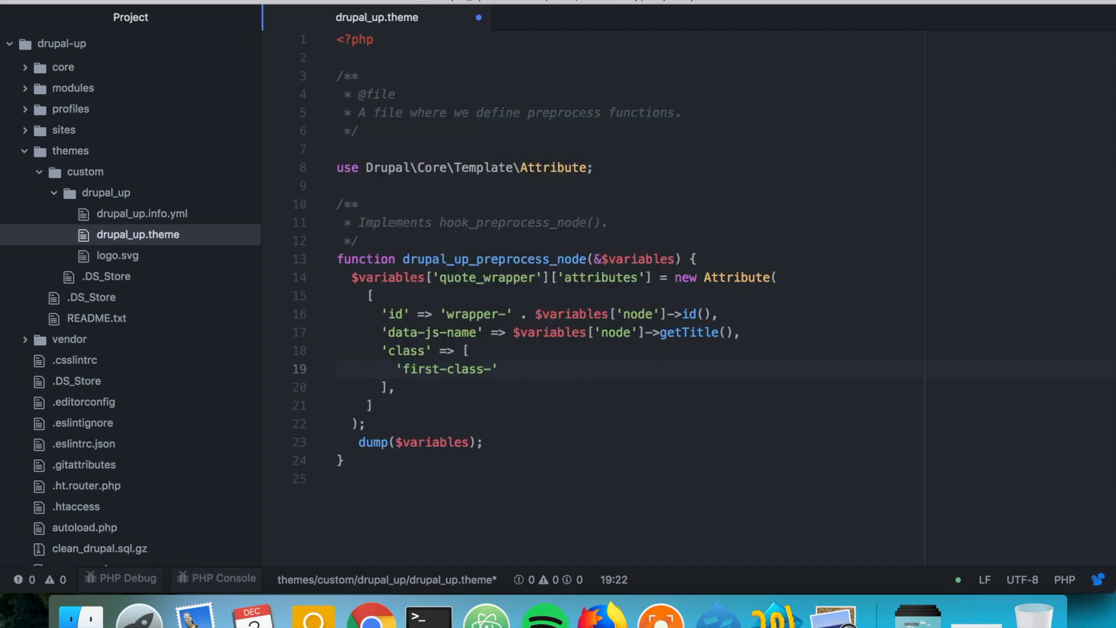
{"action": "type", "text": "pp"}
Fill the class array with 'first-class-pp' and 'second-class-pp' and save drupal_up.theme.
{"action": "key", "text": "shift+Home"}
{"action": "key", "text": "super+c"}
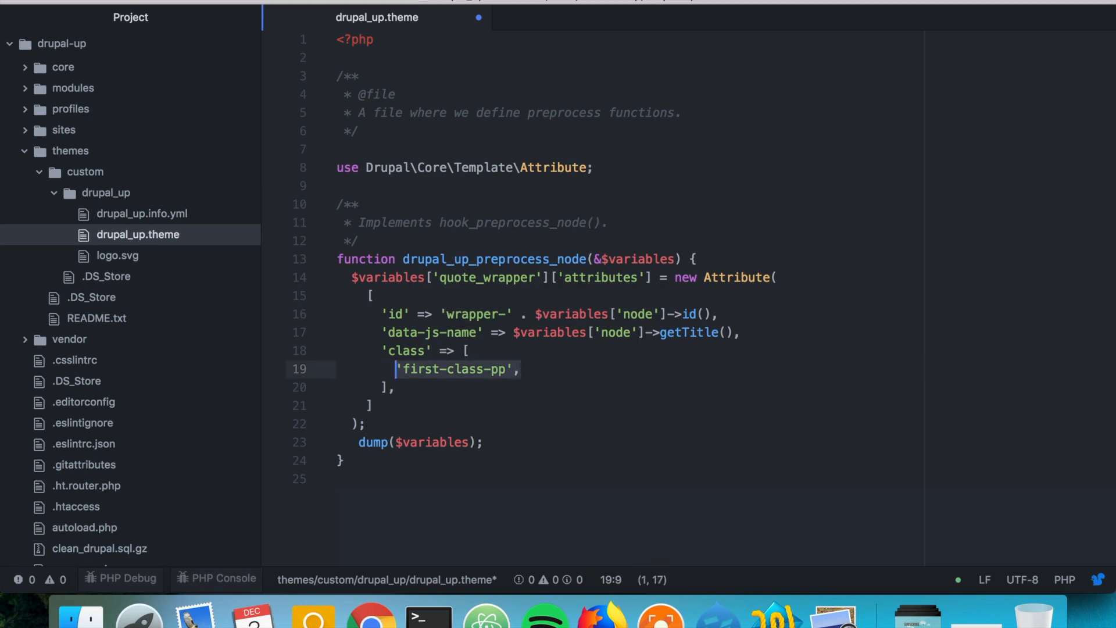
{"action": "key", "text": "Right"}
{"action": "key", "text": "Return"}
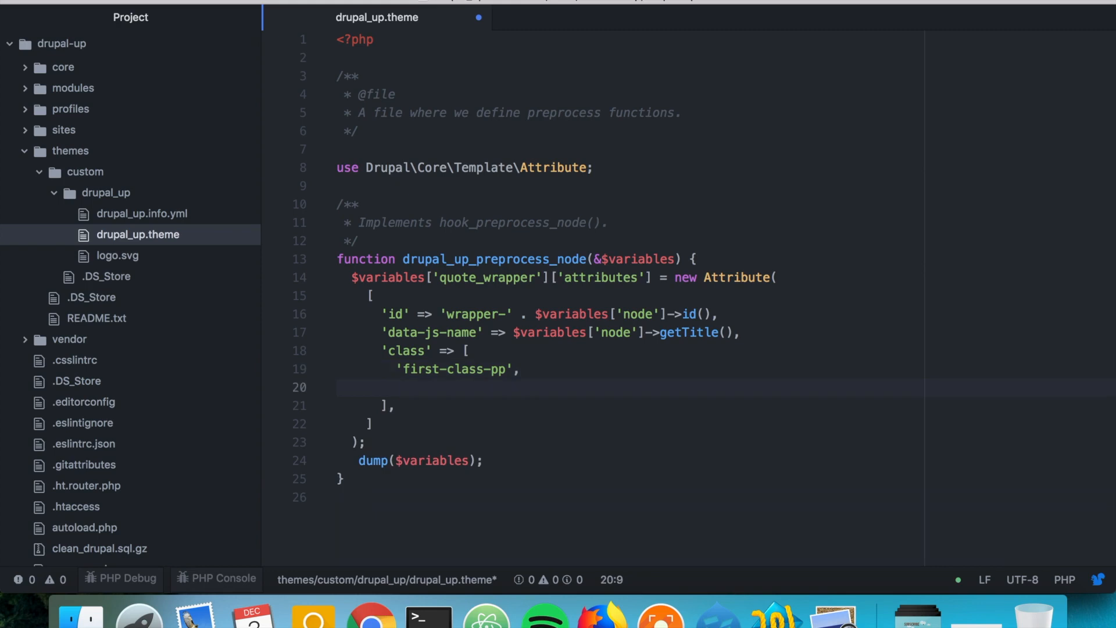
{"action": "key", "text": "super+v"}
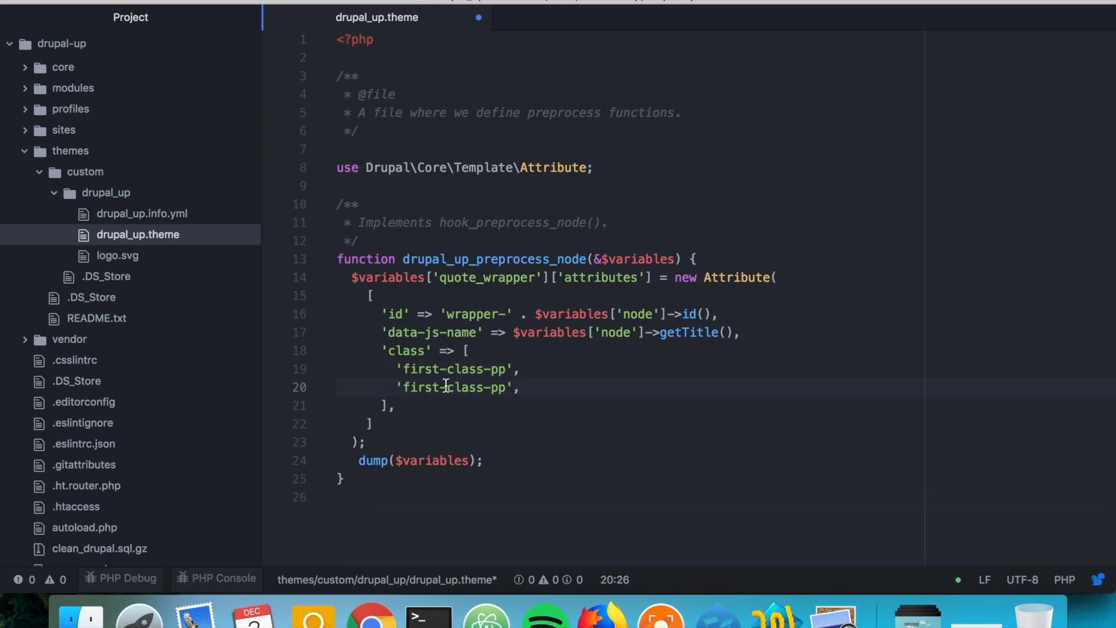
{"action": "left_click", "coordinate": [433, 387]}
{"action": "left_click_drag", "start_coordinate": [433, 388], "coordinate": [403, 388]}
{"action": "type", "text": "e"}
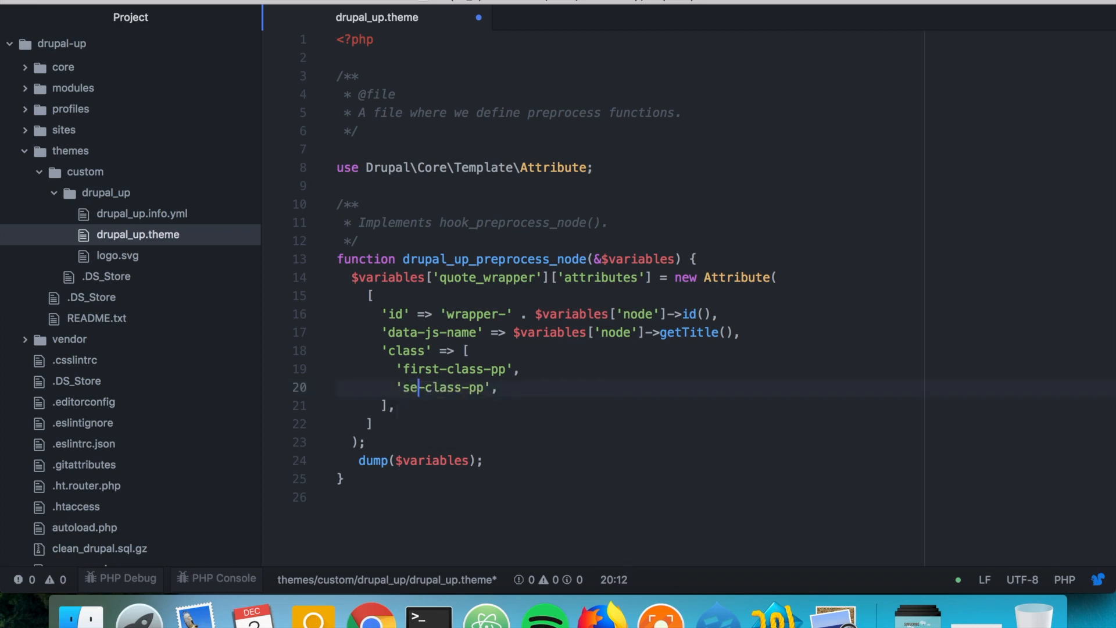
{"action": "type", "text": "second"}
{"action": "key", "text": "Escape"}
{"action": "key", "text": "super+s"}
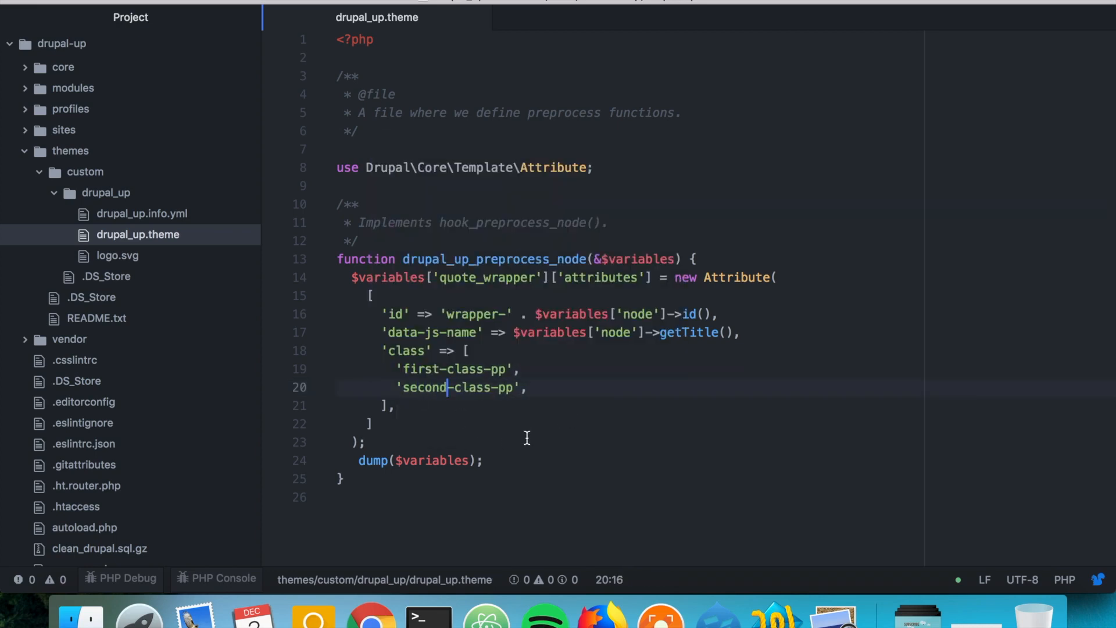
{"action": "left_click", "coordinate": [514, 468]}
{"action": "key", "text": "Home"}
Reload the article, clear Drupal's cache via Devel, expand quote_wrapper in the dump and reload.
{"action": "key", "text": "super+Tab"}
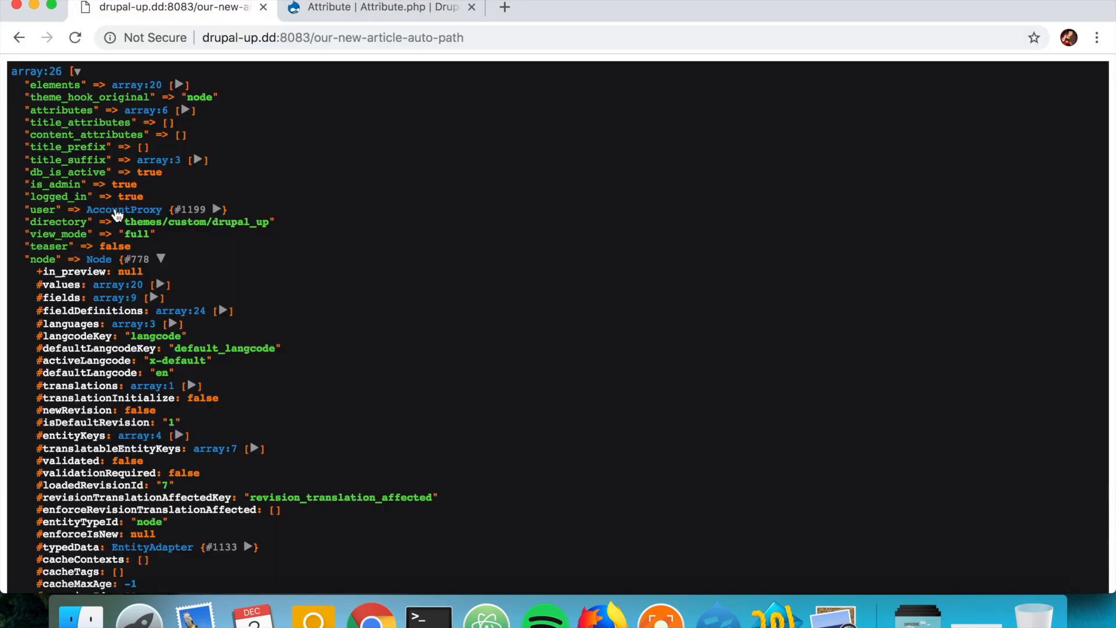
{"action": "key", "text": "super+r"}
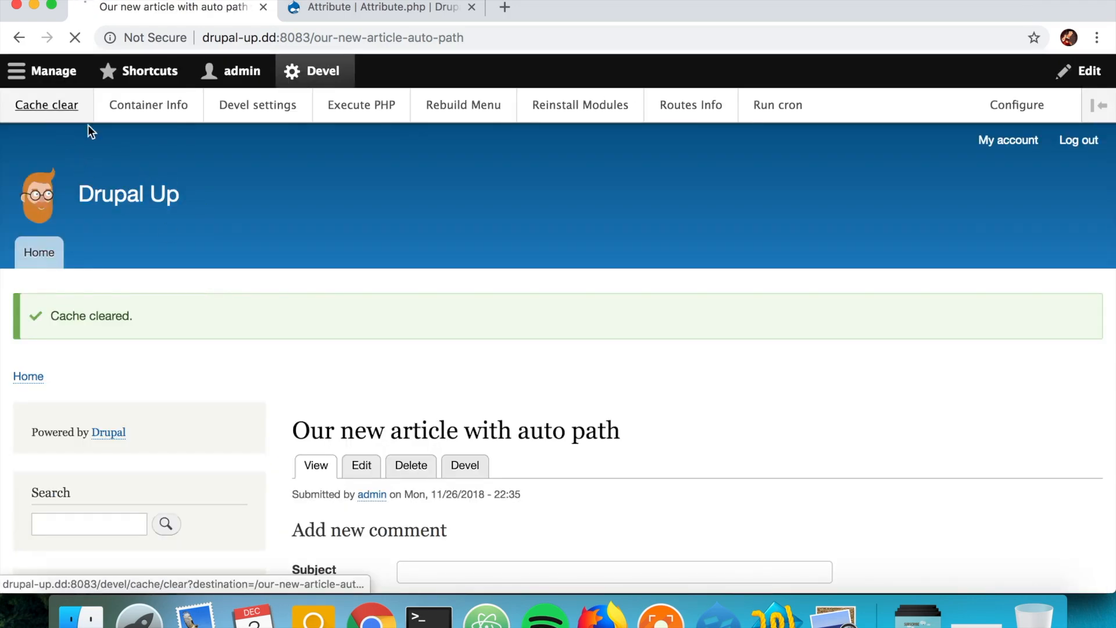
{"action": "left_click", "coordinate": [46, 104]}
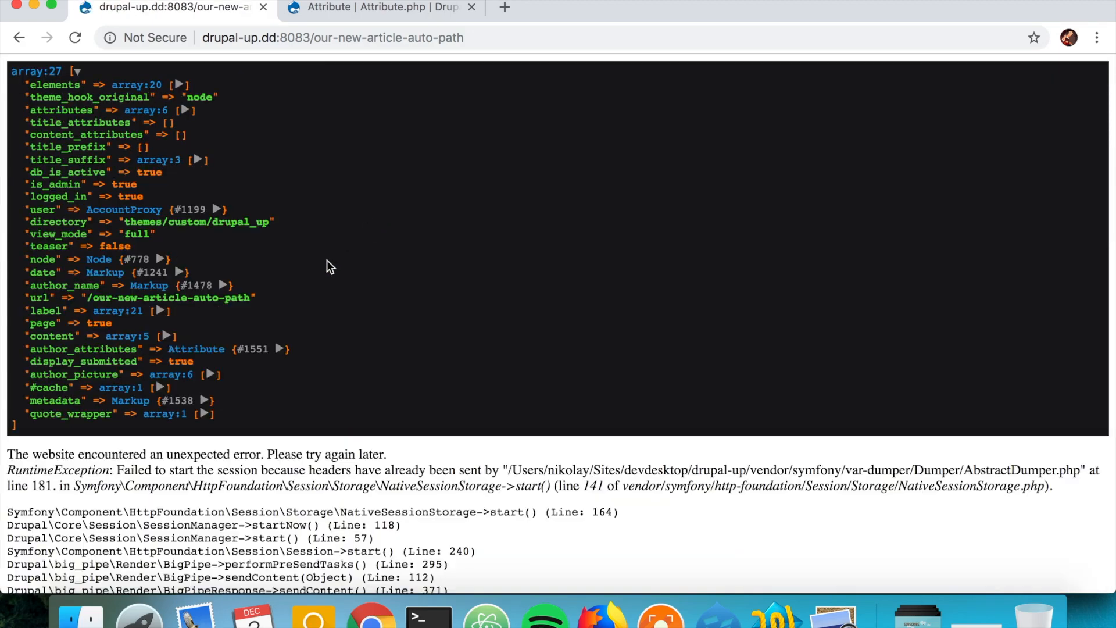
{"action": "left_click", "coordinate": [206, 413]}
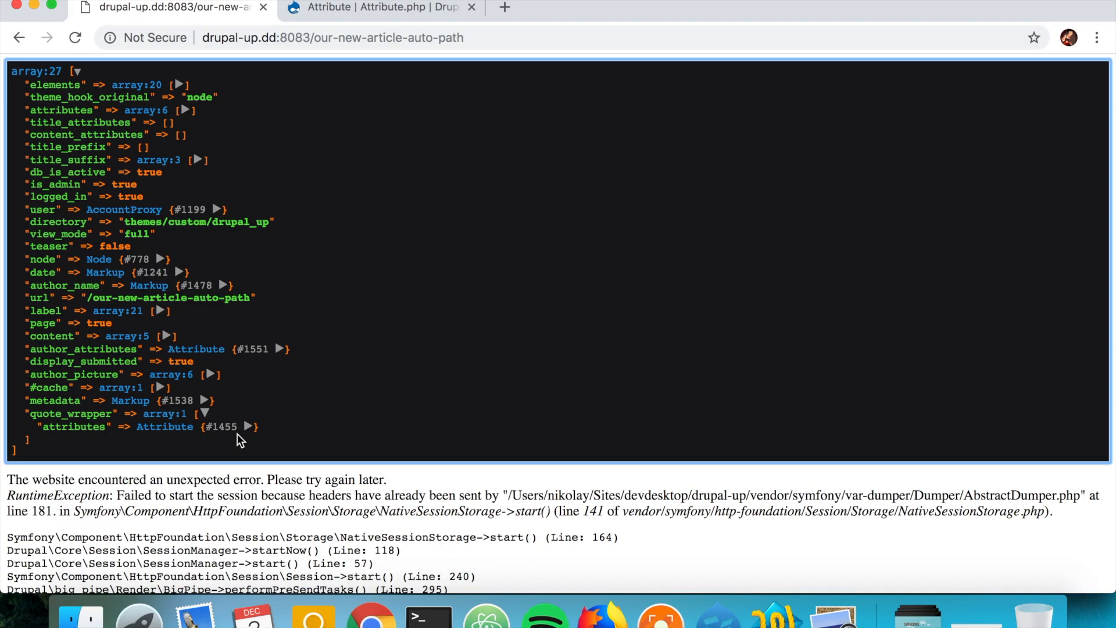
{"action": "key", "text": "super+r"}
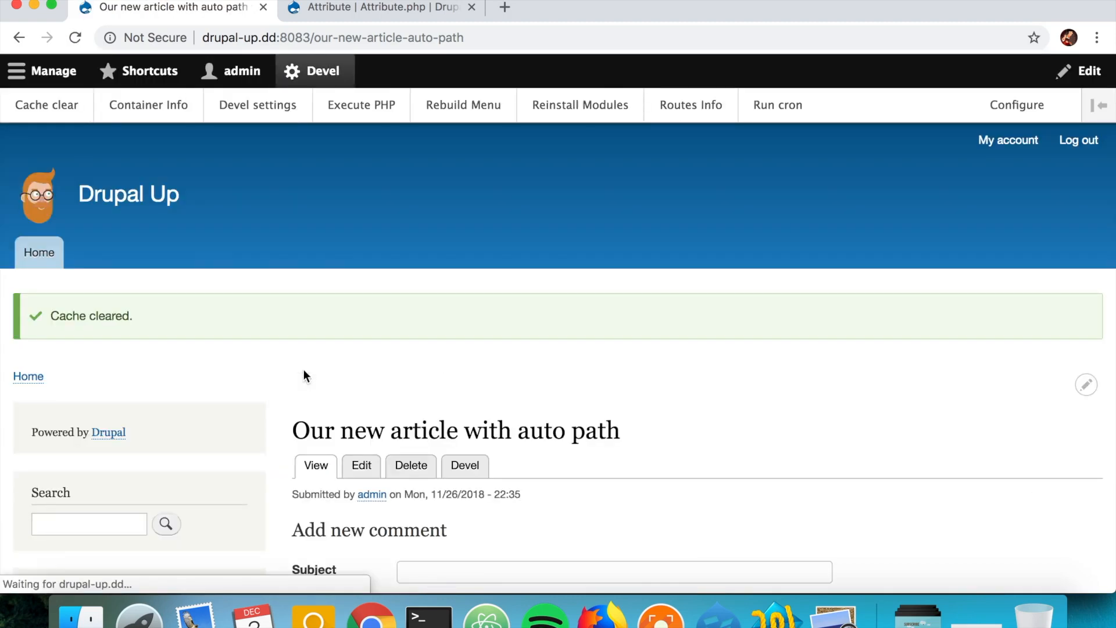
Inspect the article in DevTools and locate the node.html.twig file name suggestions naming Bartik's template.
{"action": "right_click", "coordinate": [366, 431]}
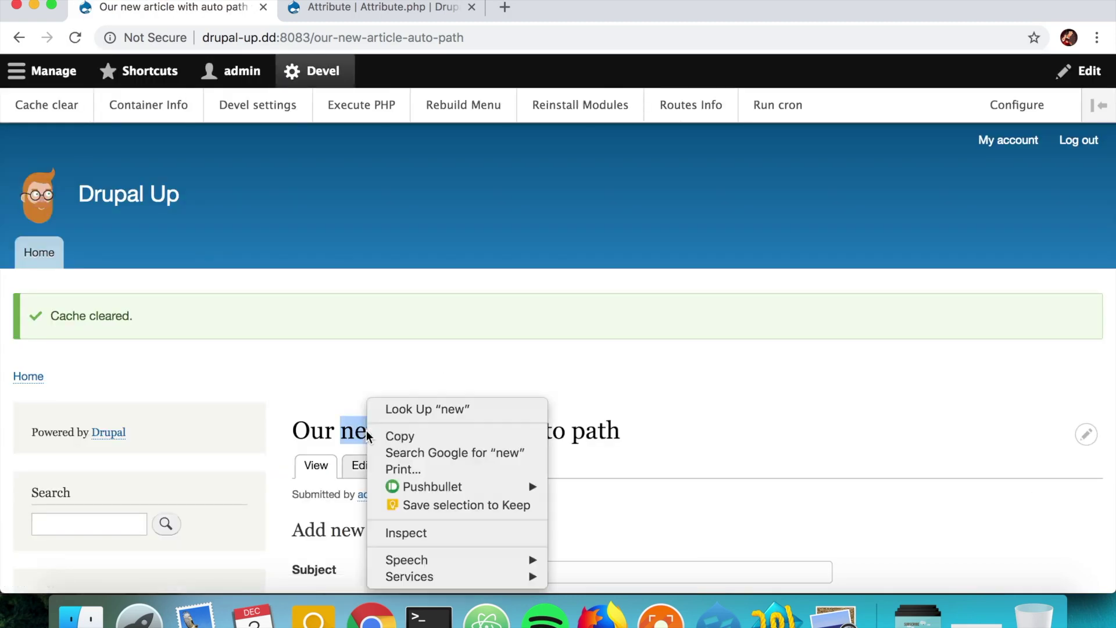
{"action": "left_click", "coordinate": [418, 535]}
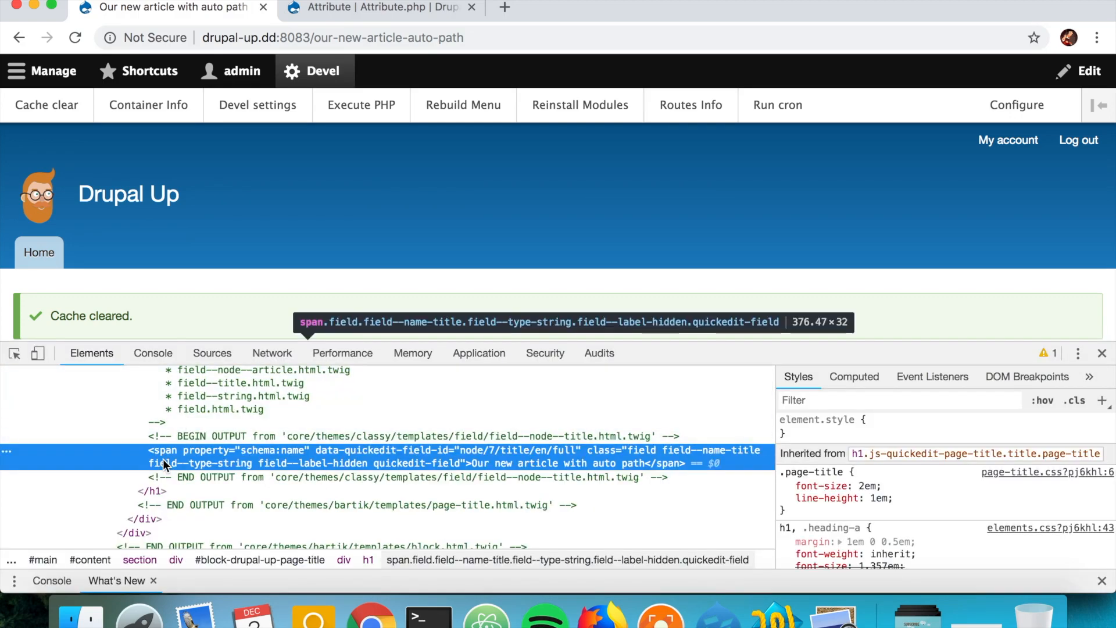
{"action": "scroll", "coordinate": [163, 458], "scroll_direction": "up", "scroll_amount": 5}
{"action": "scroll", "coordinate": [164, 458], "scroll_direction": "up", "scroll_amount": 3}
{"action": "scroll", "coordinate": [163, 458], "scroll_direction": "up", "scroll_amount": 3}
{"action": "scroll", "coordinate": [164, 459], "scroll_direction": "up", "scroll_amount": 5}
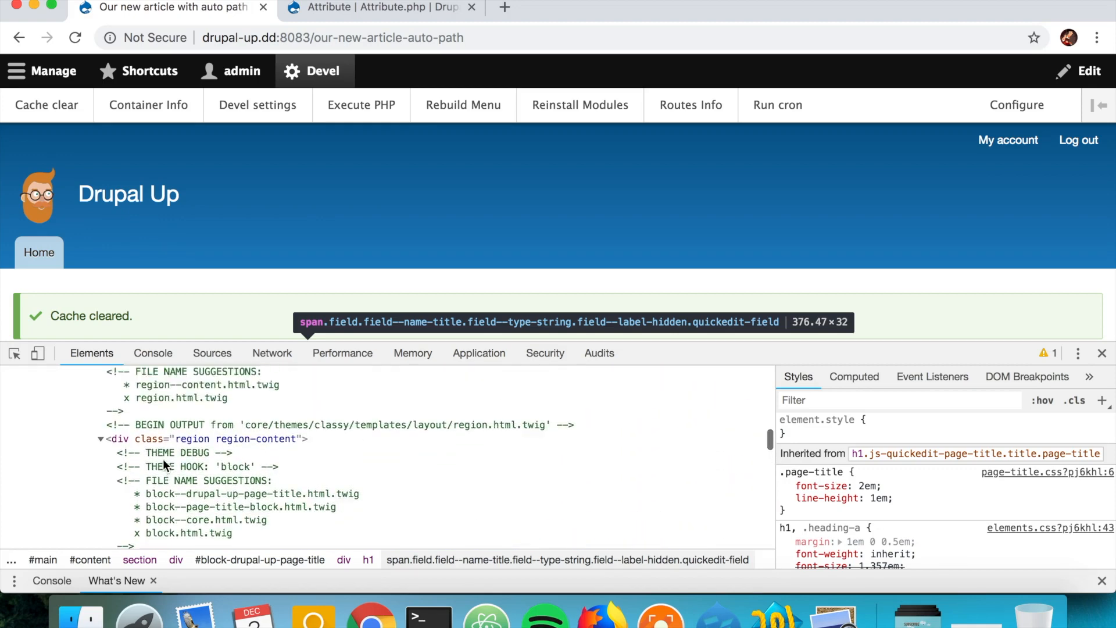
{"action": "scroll", "coordinate": [163, 460], "scroll_direction": "up", "scroll_amount": 3}
{"action": "left_click", "coordinate": [320, 194]}
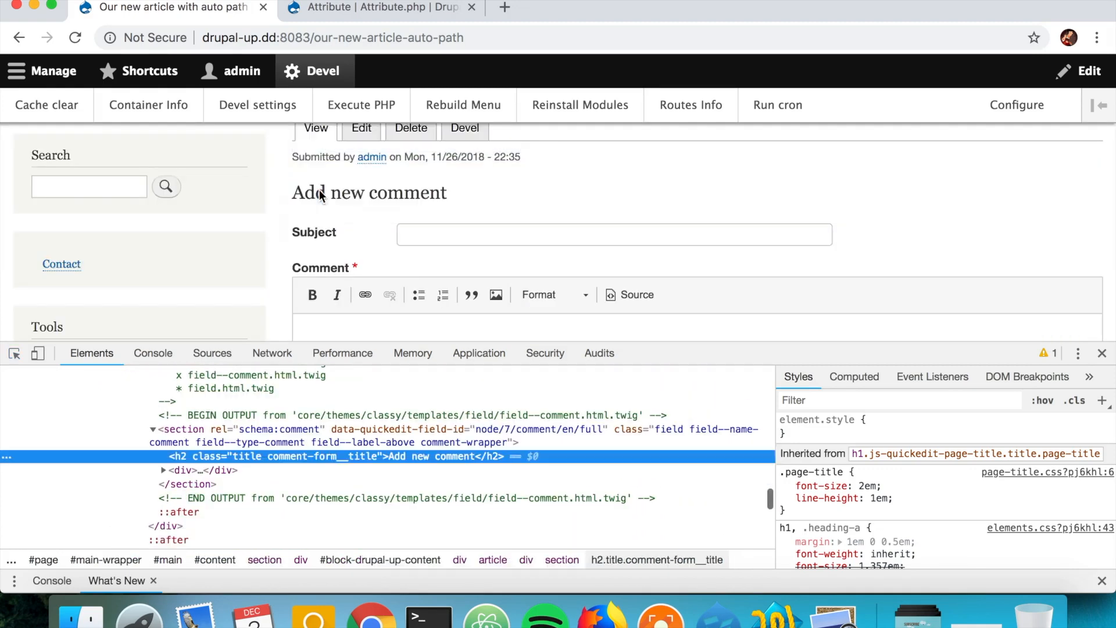
{"action": "scroll", "coordinate": [189, 444], "scroll_direction": "up", "scroll_amount": 1}
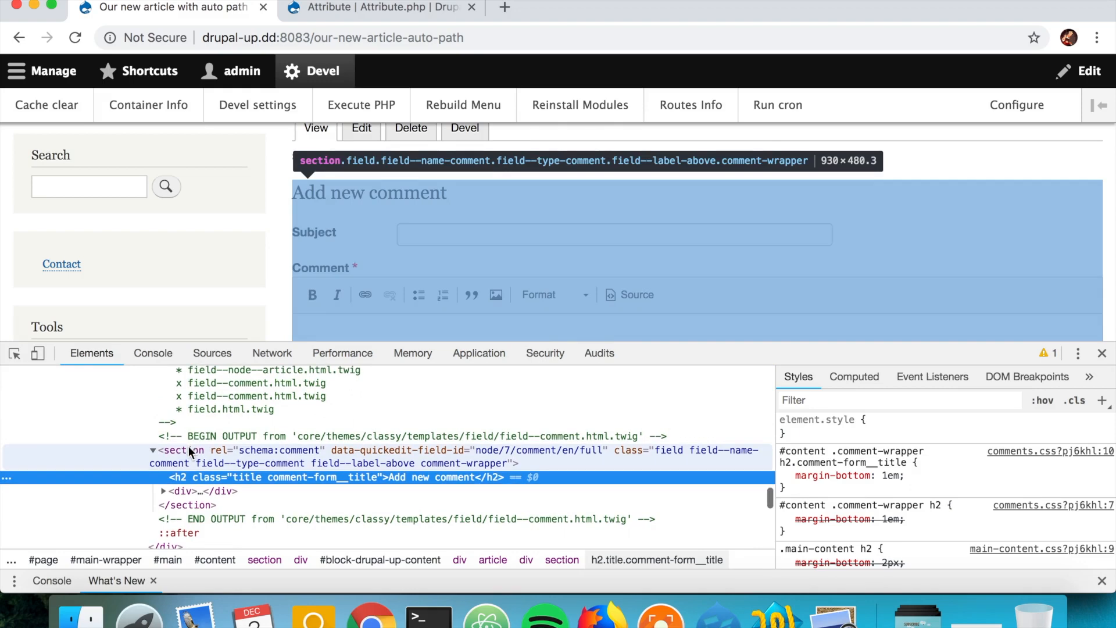
{"action": "left_click", "coordinate": [163, 491]}
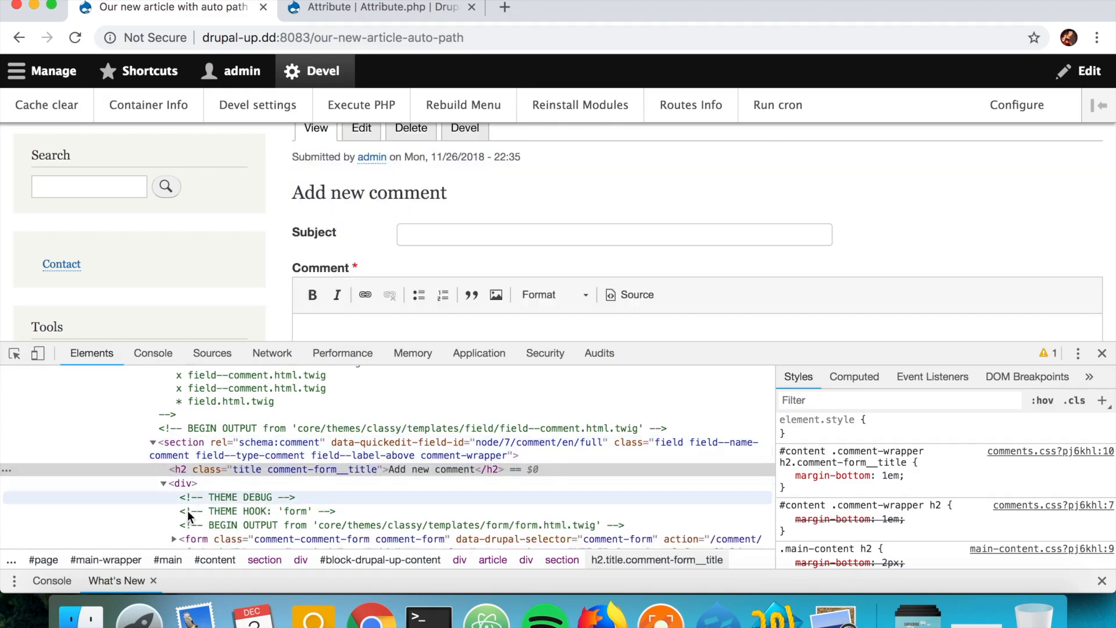
{"action": "scroll", "coordinate": [163, 491], "scroll_direction": "down", "scroll_amount": 3}
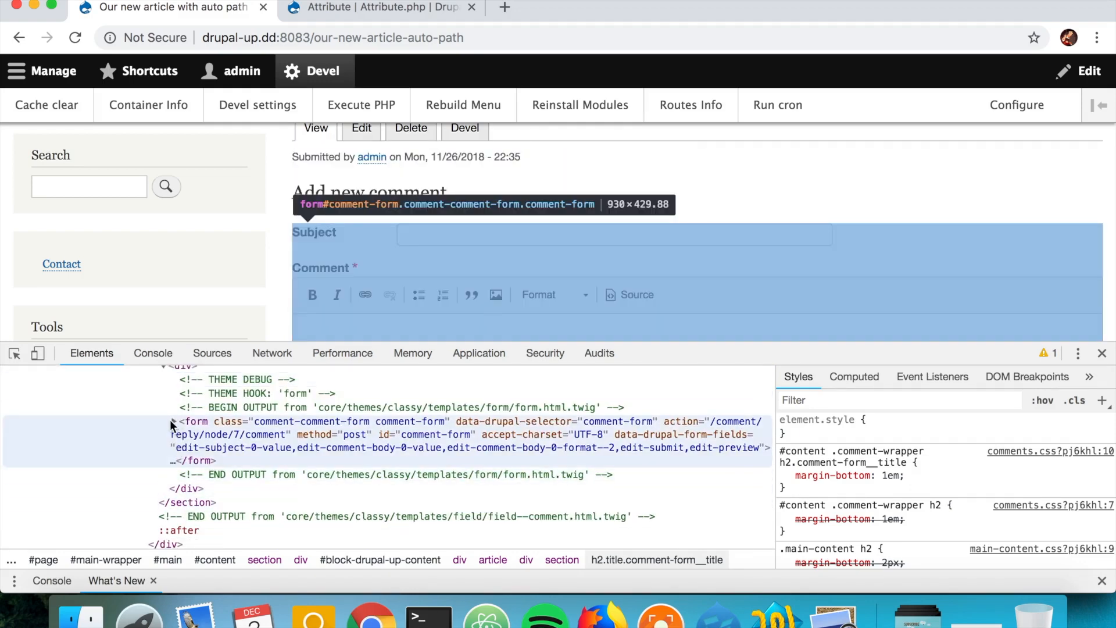
{"action": "scroll", "coordinate": [172, 424], "scroll_direction": "up", "scroll_amount": 8}
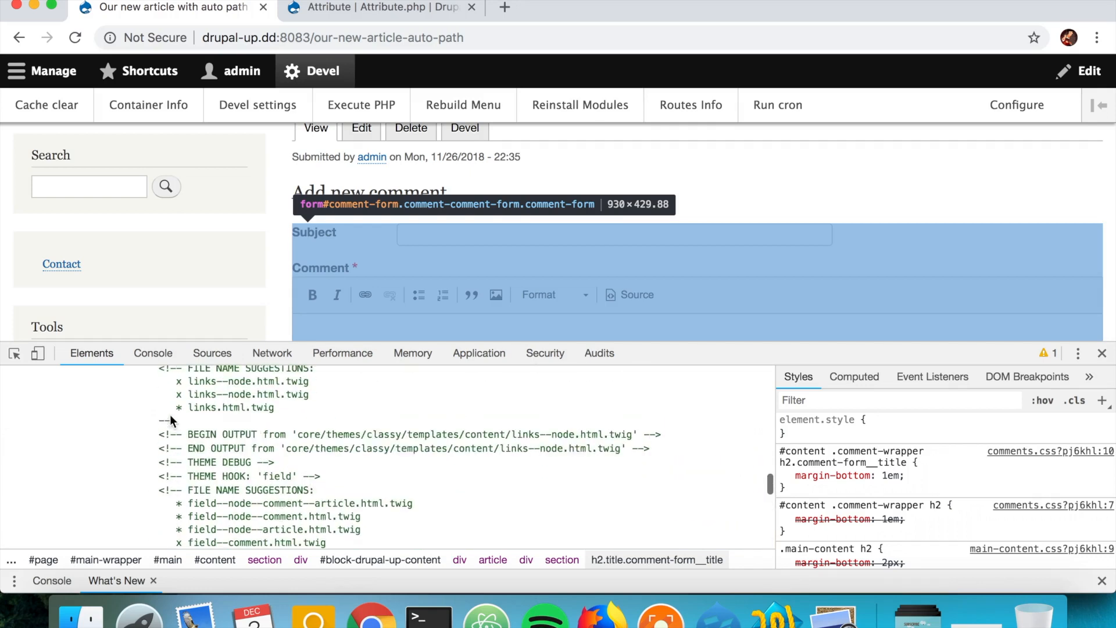
{"action": "scroll", "coordinate": [169, 420], "scroll_direction": "up", "scroll_amount": 8}
{"action": "scroll", "coordinate": [170, 414], "scroll_direction": "up", "scroll_amount": 4}
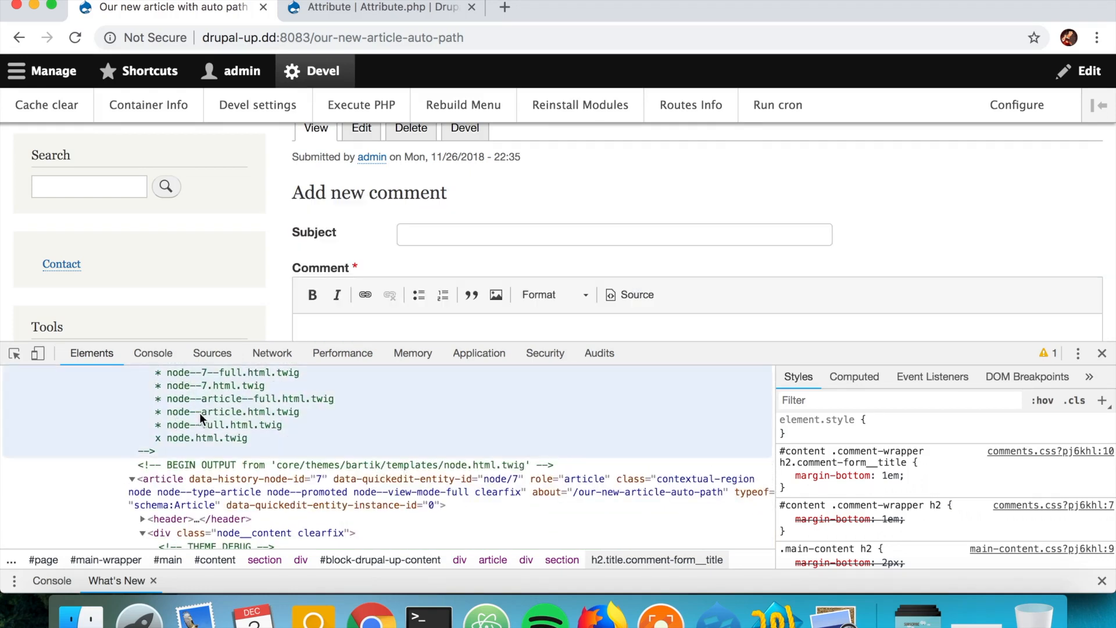
{"action": "left_click", "coordinate": [200, 412]}
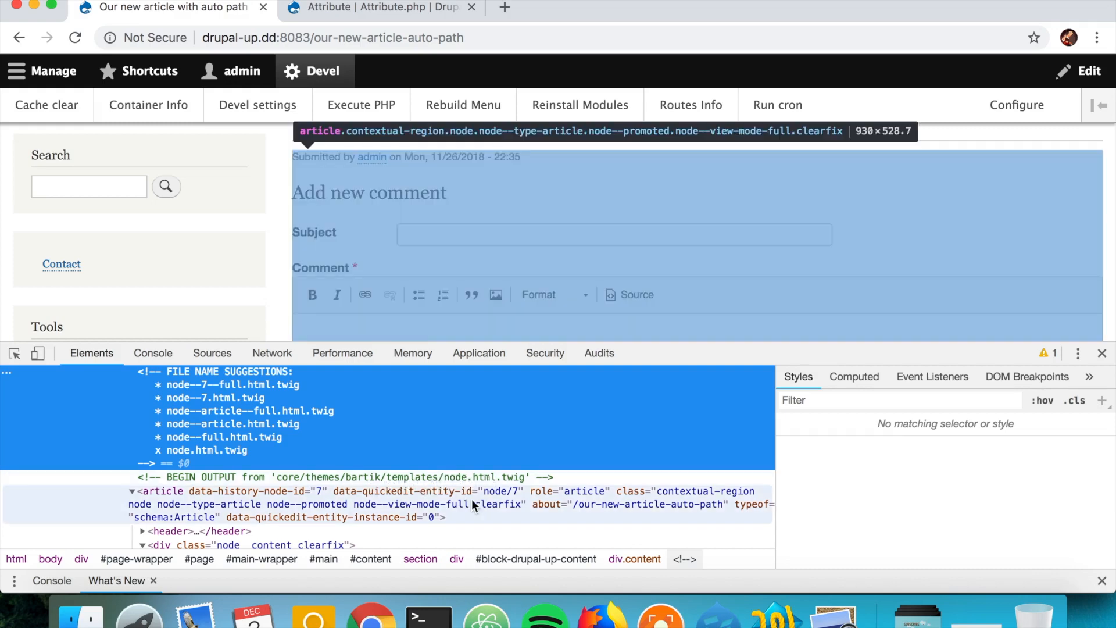
{"action": "left_click", "coordinate": [487, 618]}
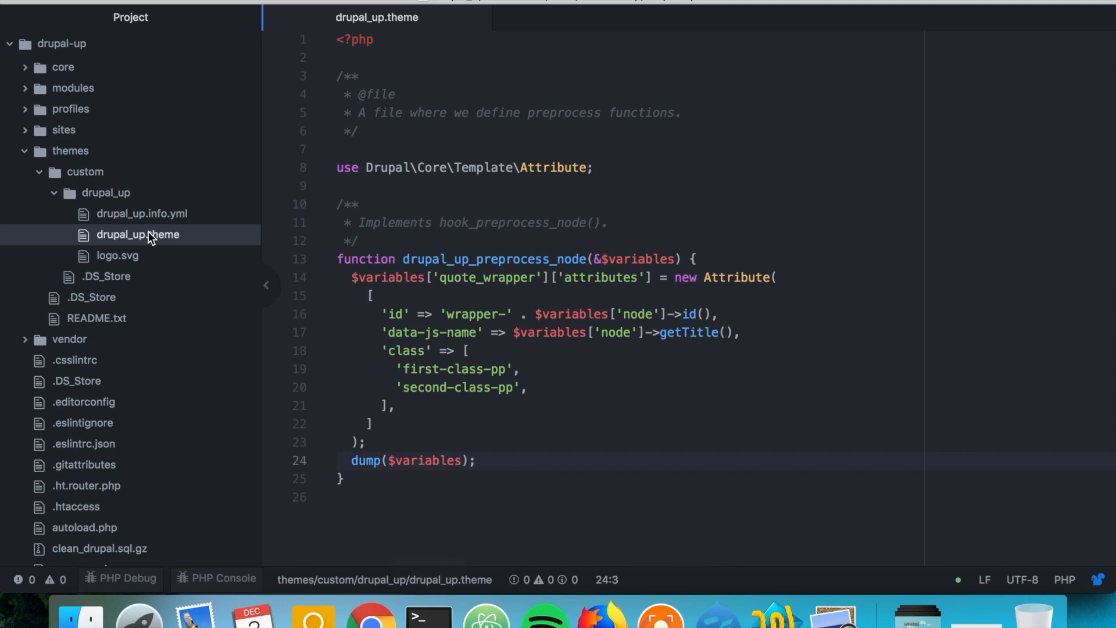
Copy node.html.twig from core/themes/bartik/templates in the tree view.
{"action": "left_click", "coordinate": [58, 67]}
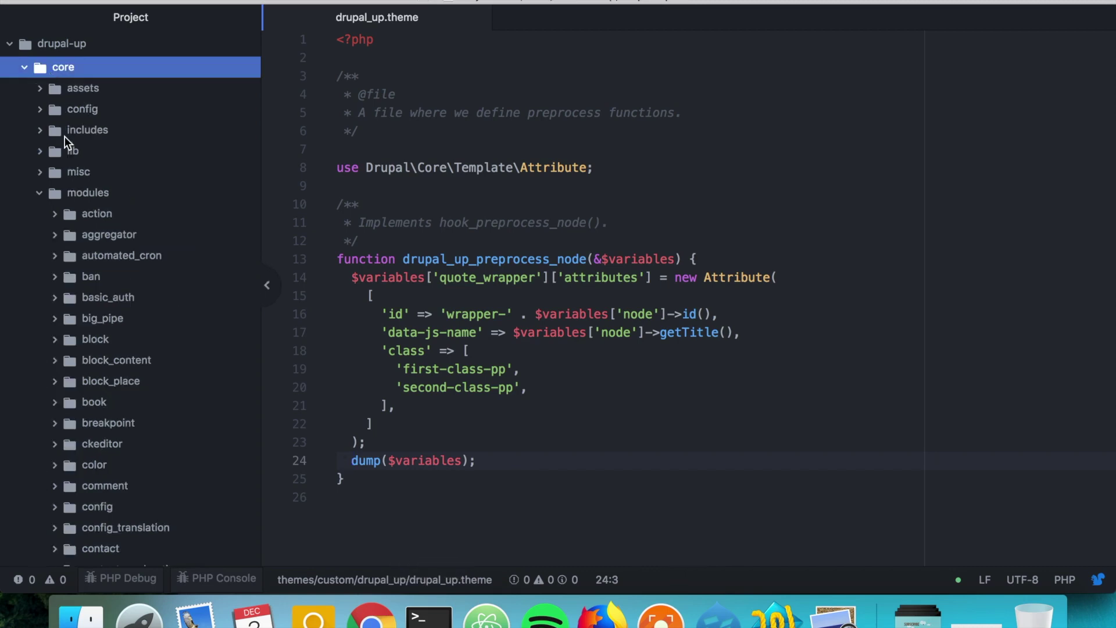
{"action": "left_click", "coordinate": [84, 192]}
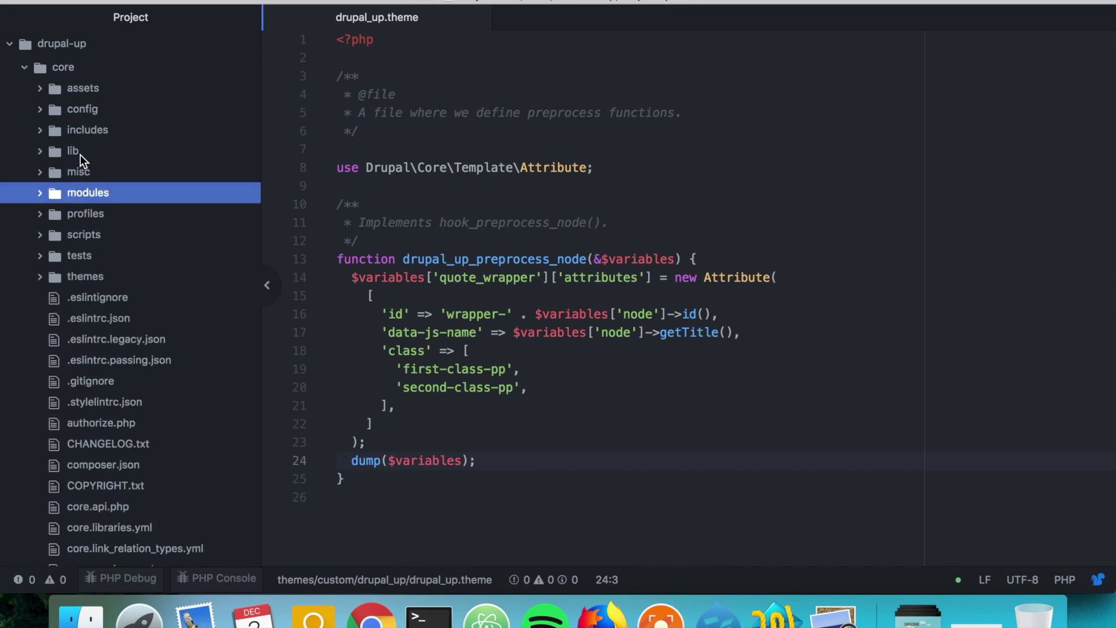
{"action": "left_click", "coordinate": [82, 270]}
{"action": "left_click", "coordinate": [96, 298]}
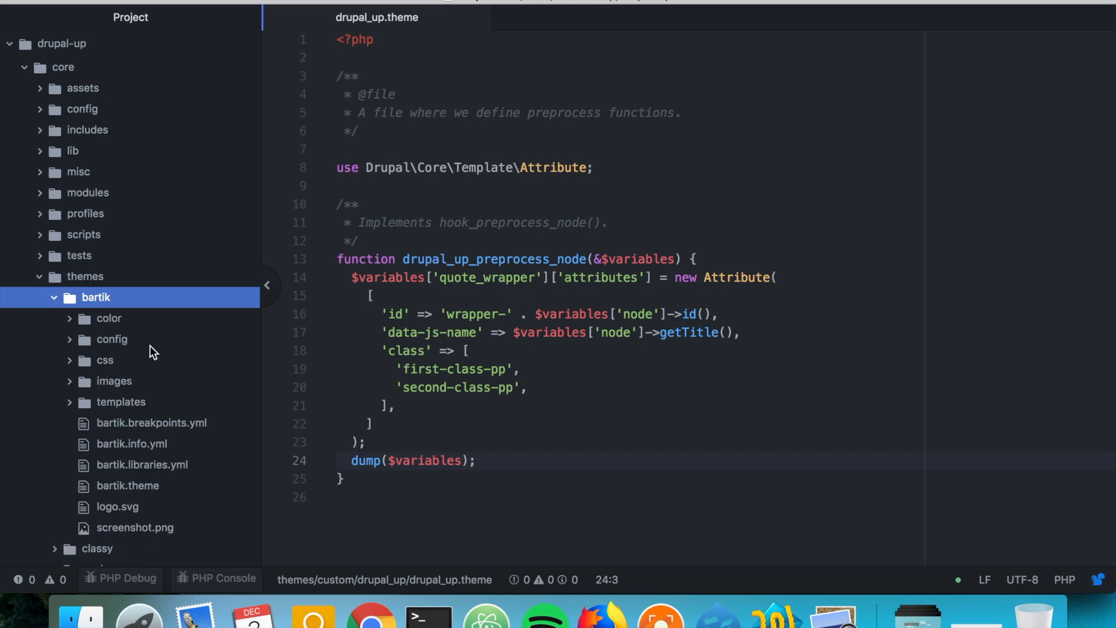
{"action": "scroll", "coordinate": [149, 345], "scroll_direction": "down", "scroll_amount": 3}
{"action": "left_click", "coordinate": [122, 321]}
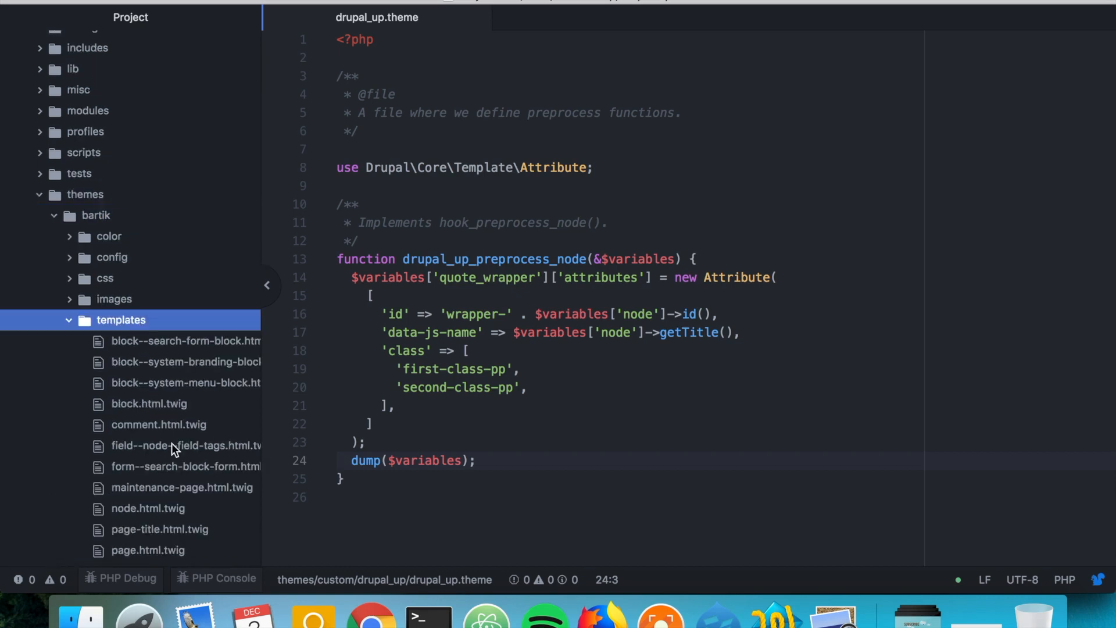
{"action": "scroll", "coordinate": [166, 445], "scroll_direction": "down", "scroll_amount": 2}
{"action": "right_click", "coordinate": [144, 474]}
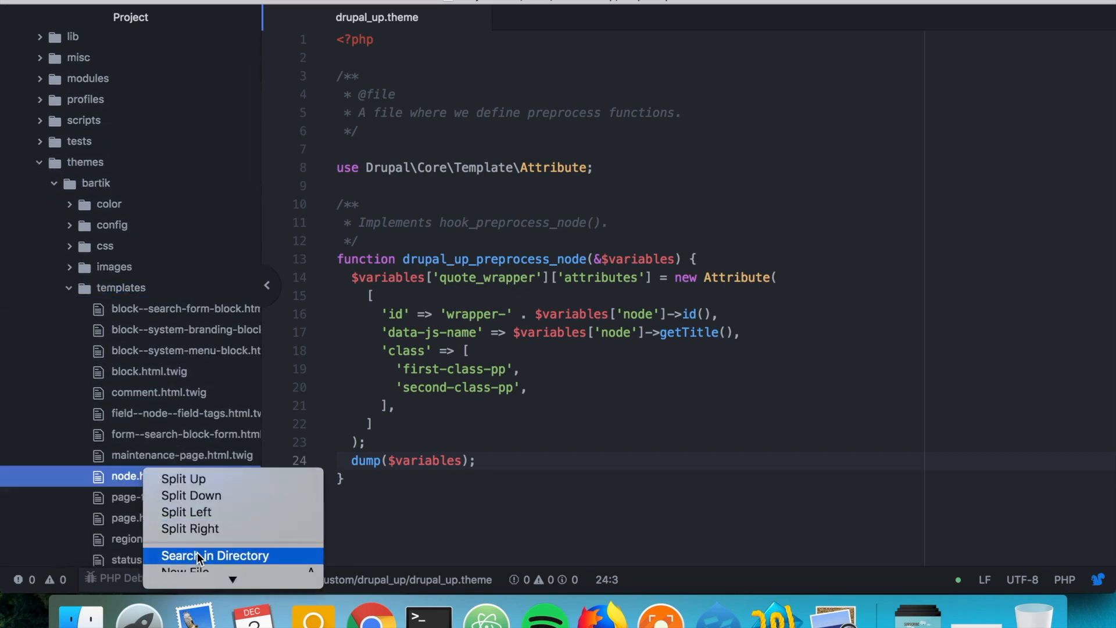
{"action": "scroll", "coordinate": [207, 498], "scroll_direction": "down", "scroll_amount": 3}
{"action": "left_click", "coordinate": [200, 482]}
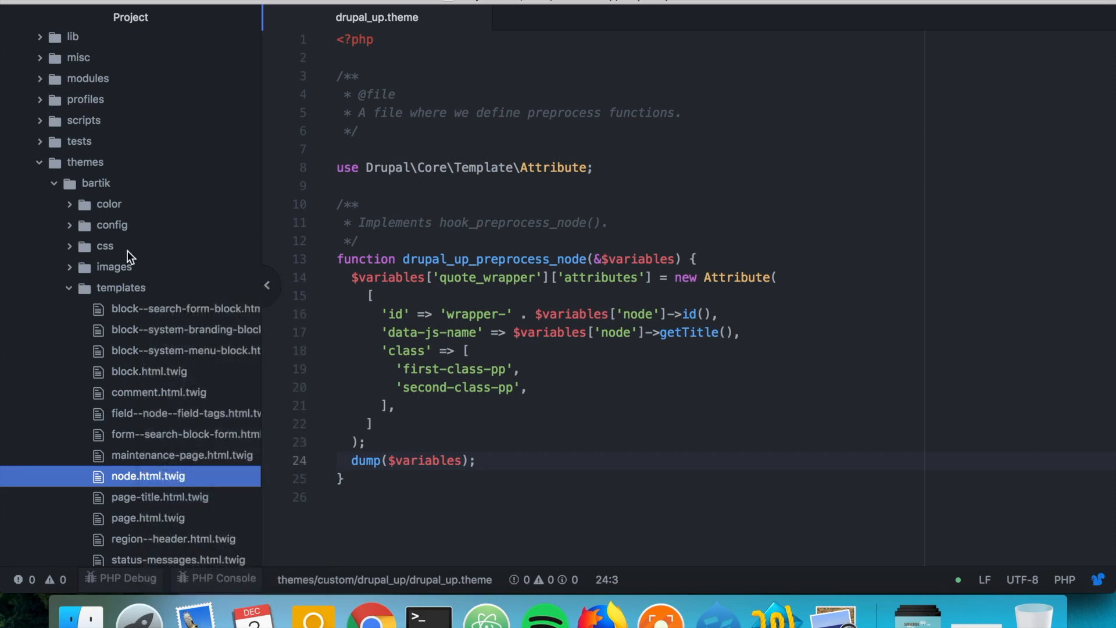
{"action": "scroll", "coordinate": [128, 250], "scroll_direction": "up", "scroll_amount": 5}
{"action": "left_click", "coordinate": [37, 68]}
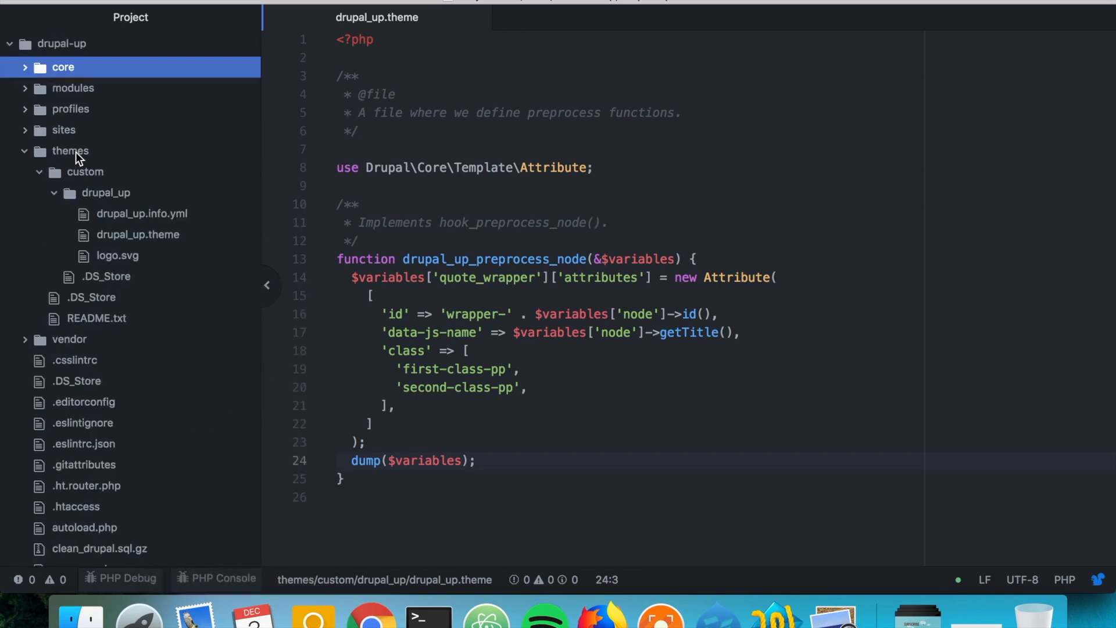
Create a new 'templates' folder inside the drupal_up theme.
{"action": "right_click", "coordinate": [100, 198]}
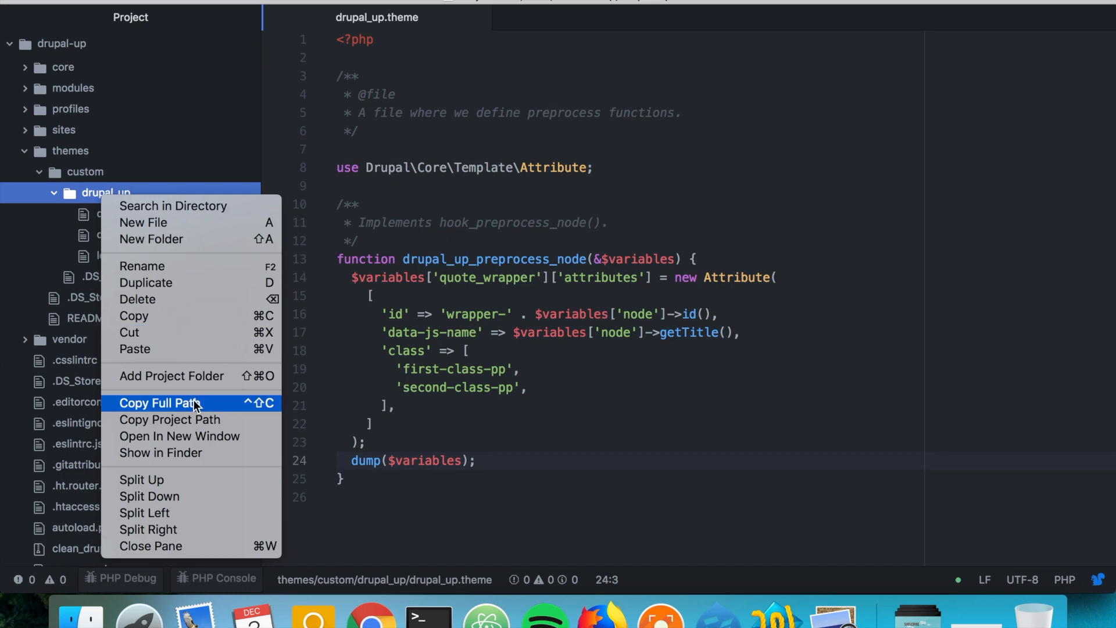
{"action": "left_click", "coordinate": [171, 238]}
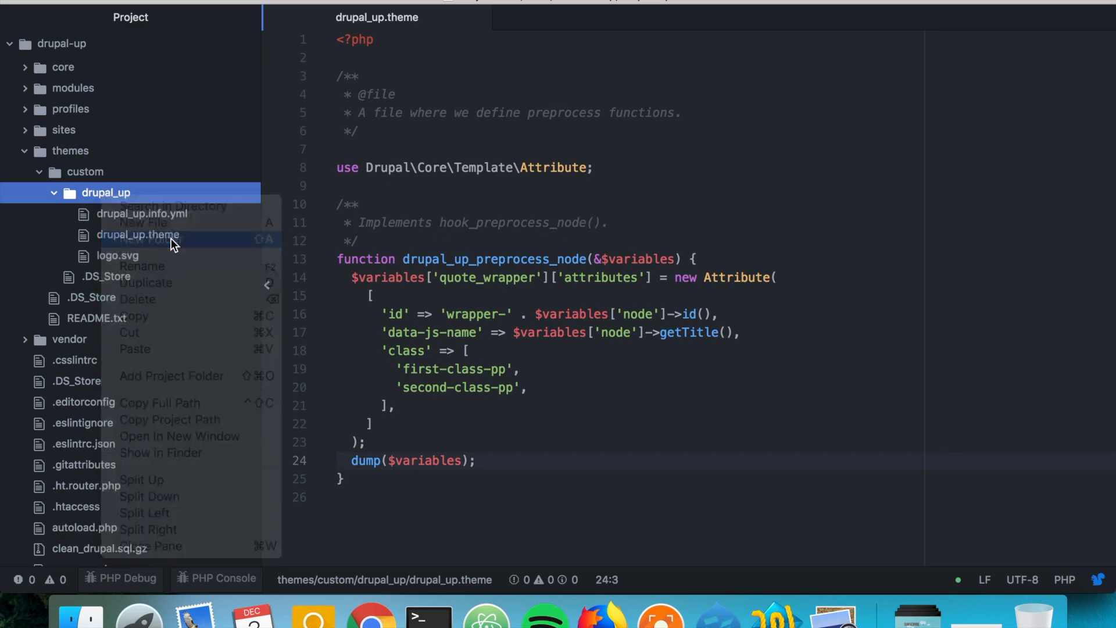
{"action": "type", "text": "templates"}
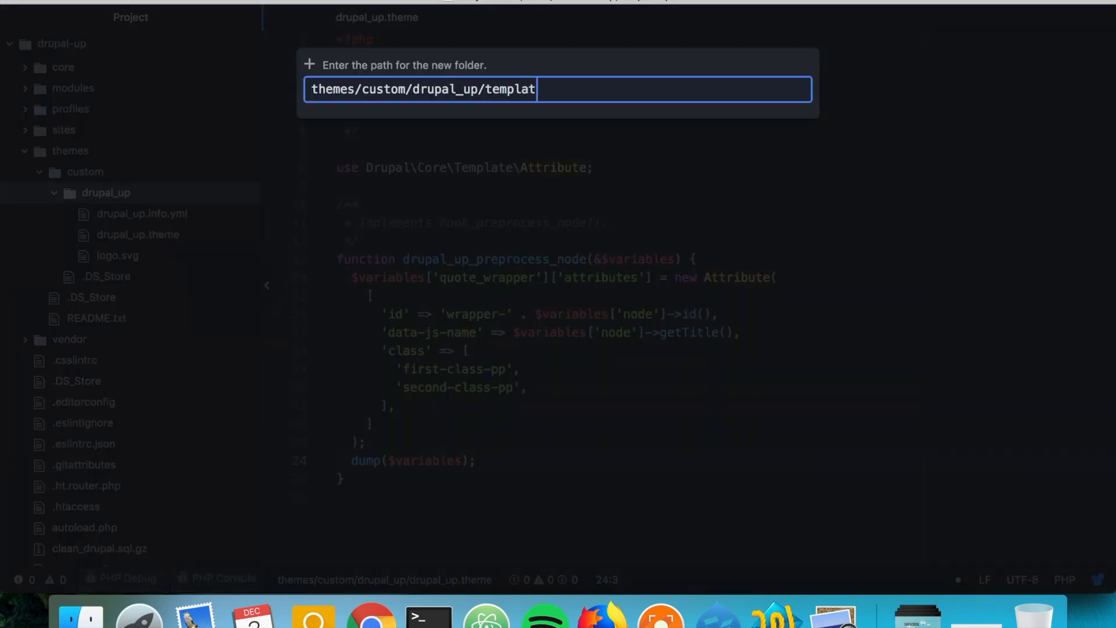
{"action": "key", "text": "Return"}
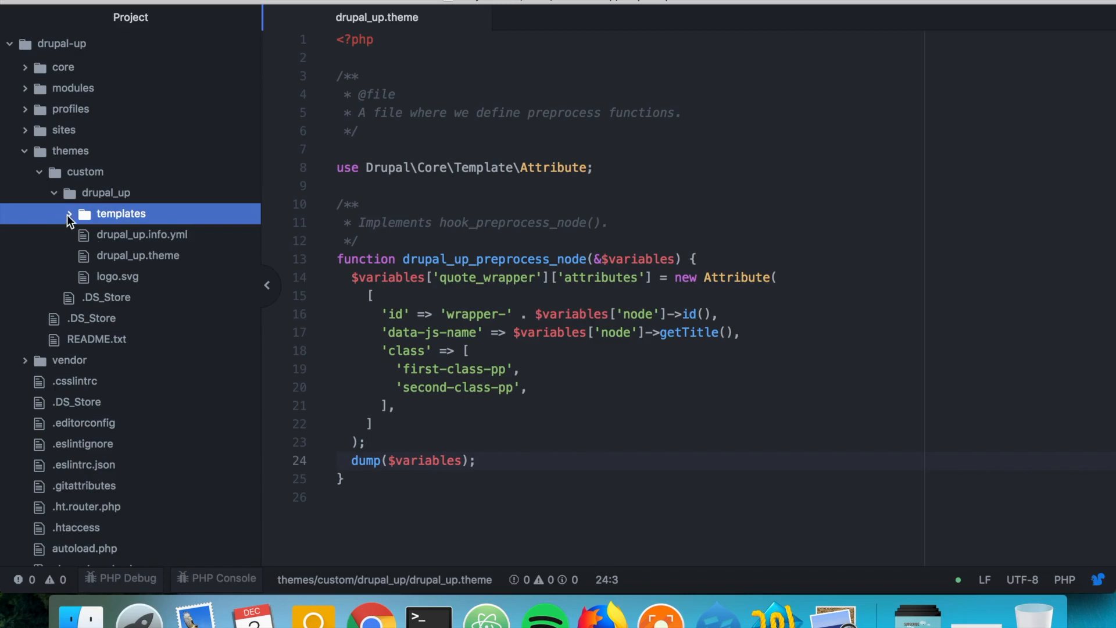
{"action": "right_click", "coordinate": [140, 217]}
Paste node.html.twig into drupal_up/templates and open the copy.
{"action": "left_click", "coordinate": [193, 365]}
{"action": "left_click", "coordinate": [70, 217]}
{"action": "right_click", "coordinate": [86, 218]}
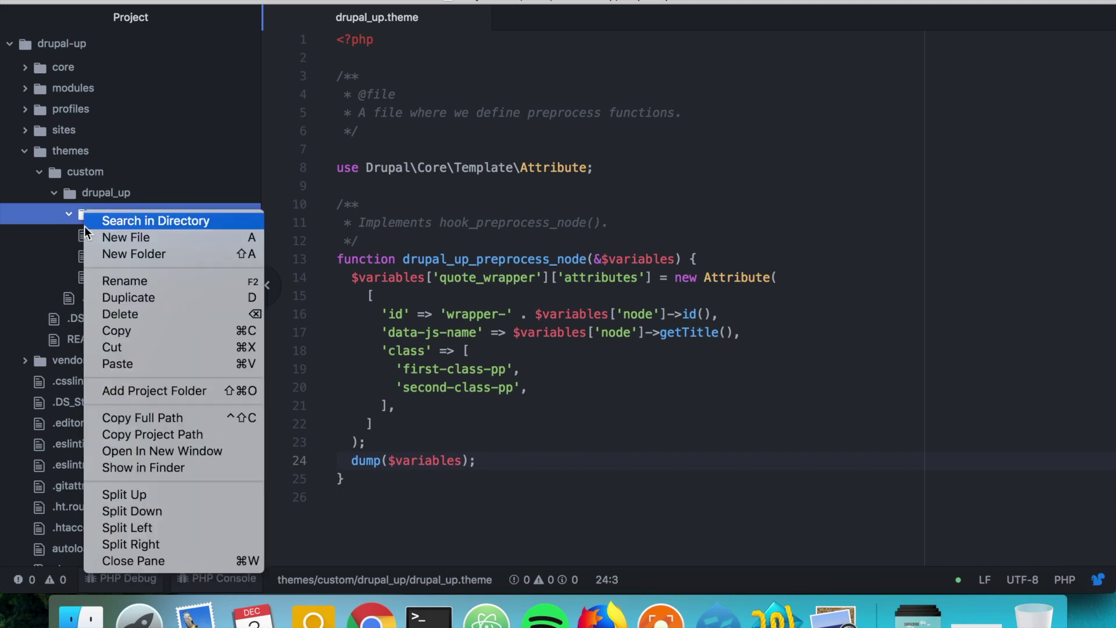
{"action": "left_click", "coordinate": [150, 361]}
{"action": "left_click", "coordinate": [133, 236]}
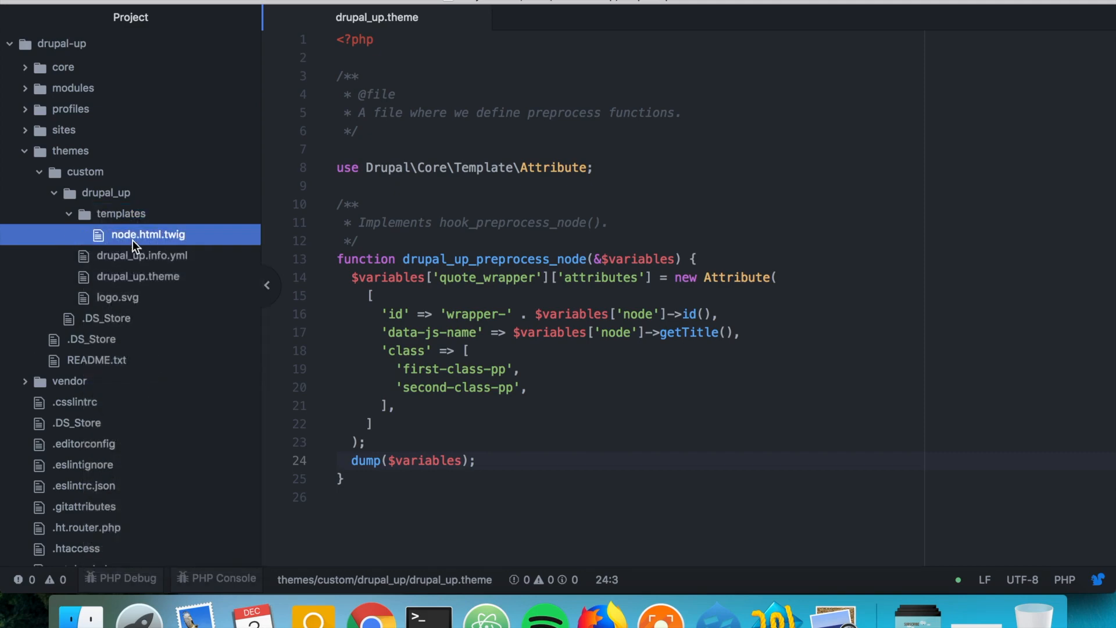
{"action": "scroll", "coordinate": [523, 392], "scroll_direction": "down", "scroll_amount": 15}
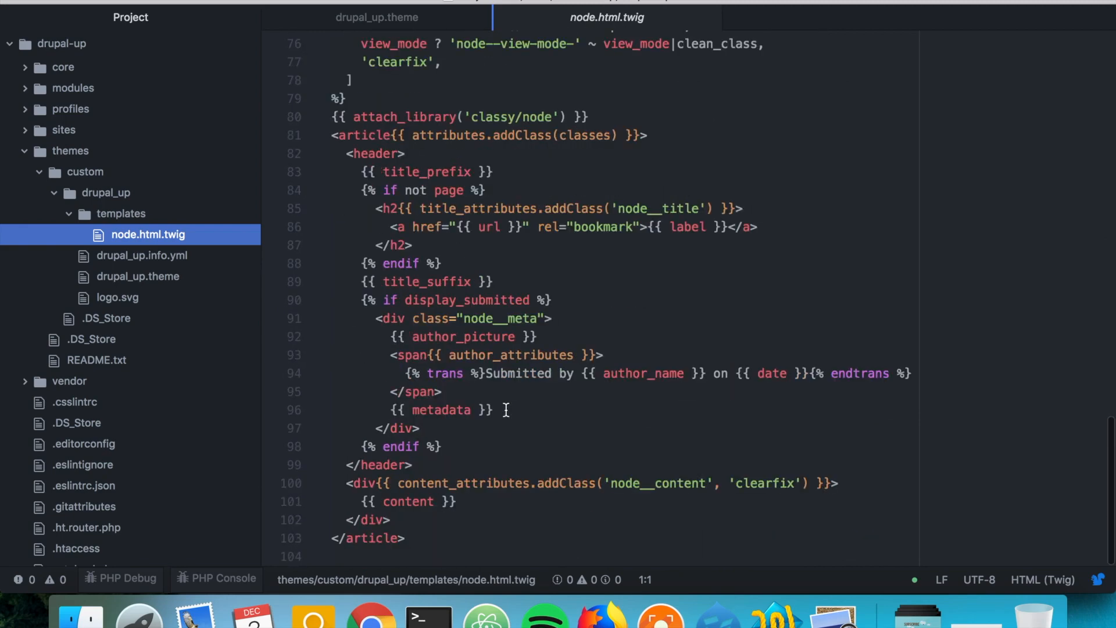
Add an empty div with opening and closing tags below the content output line.
{"action": "left_click", "coordinate": [474, 519]}
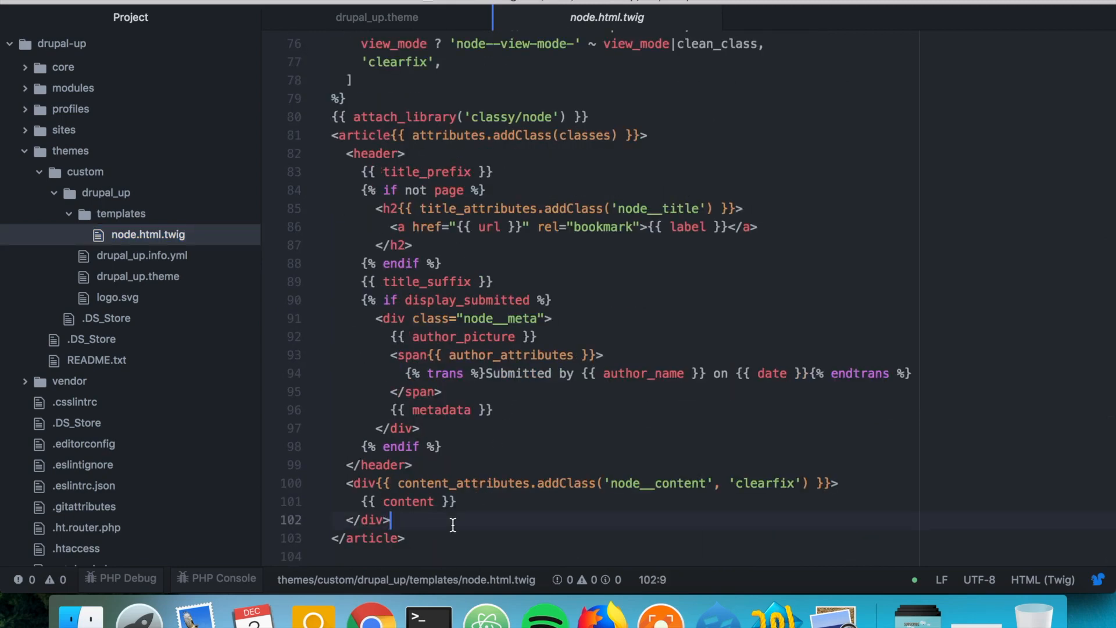
{"action": "left_click", "coordinate": [473, 501]}
{"action": "key", "text": "Return"}
{"action": "type", "text": "<"}
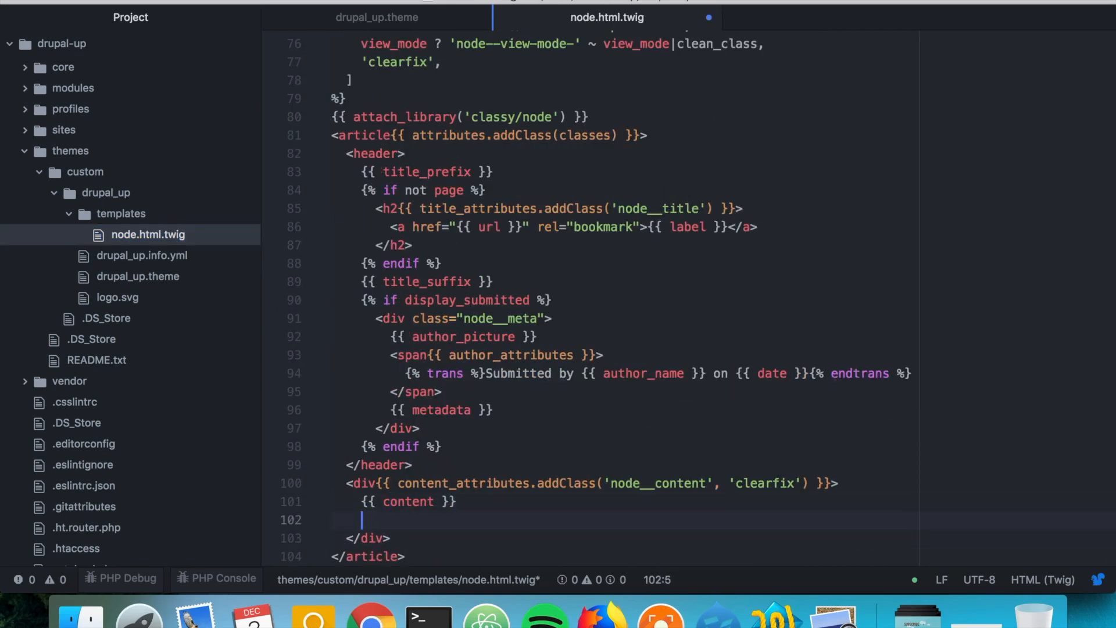
{"action": "type", "text": "div"}
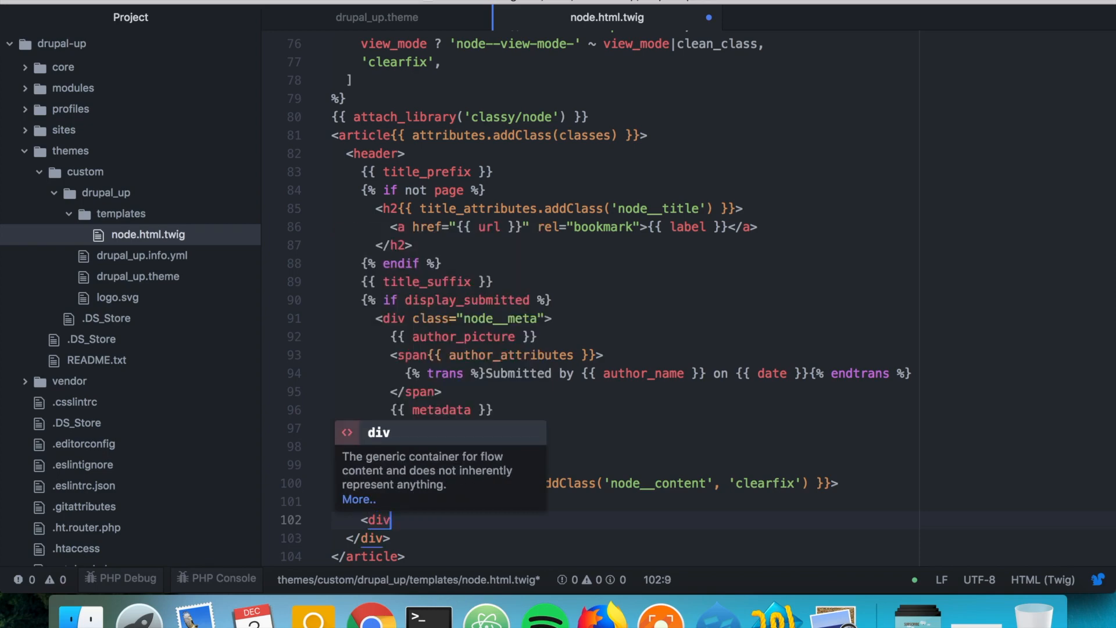
{"action": "key", "text": "Tab"}
{"action": "key", "text": "Return"}
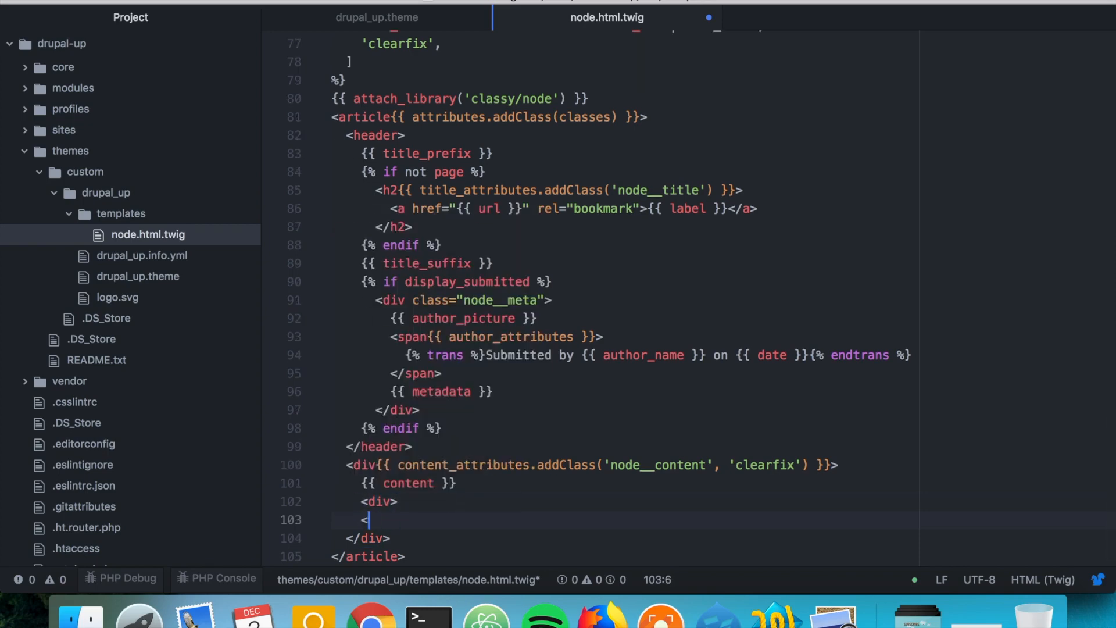
{"action": "type", "text": "</div>"}
{"action": "key", "text": "Up"}
{"action": "key", "text": "Left"}
{"action": "type", "text": "{{}}"}
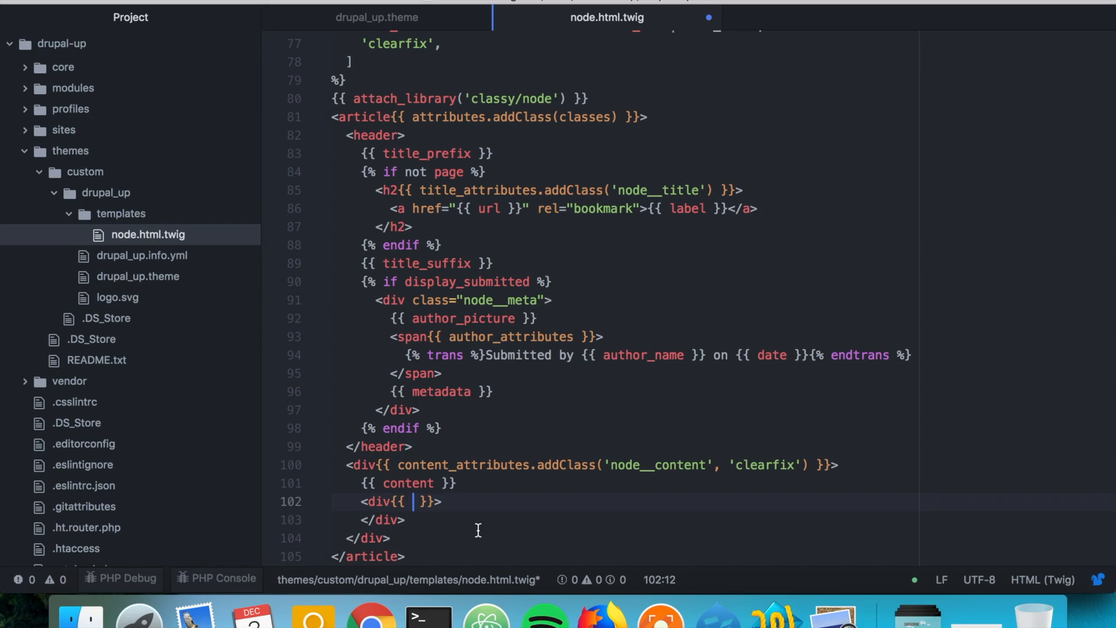
Render quote_wrapper.attributes in the div, copying both names from drupal_up.theme, with addClass('twig-class-3').
{"action": "left_click", "coordinate": [428, 24]}
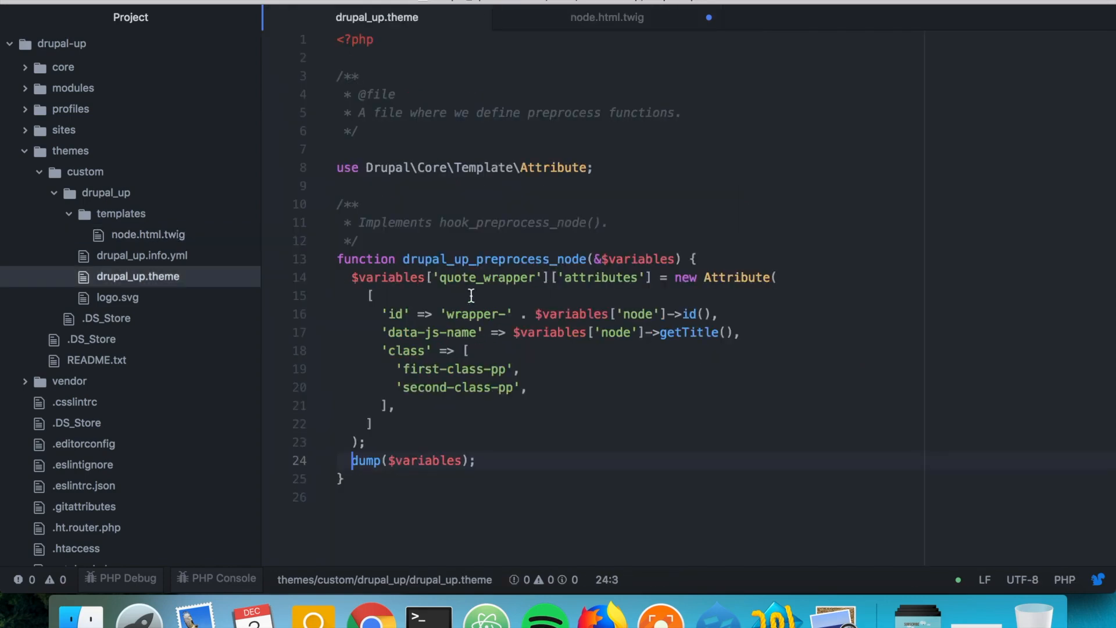
{"action": "double_click", "coordinate": [476, 278]}
{"action": "key", "text": "super+c"}
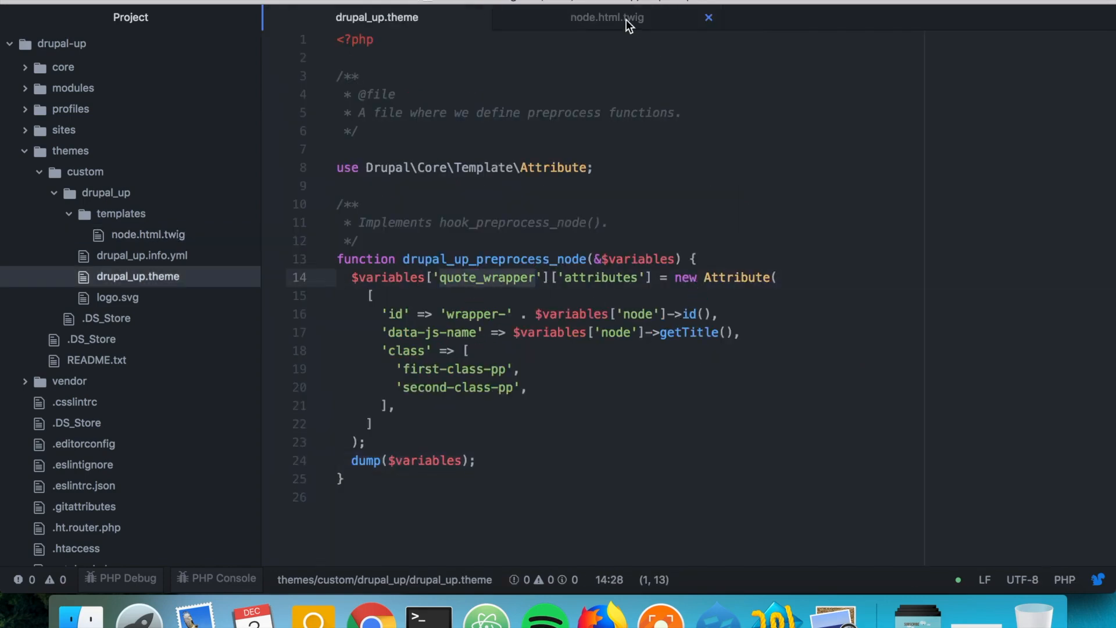
{"action": "left_click", "coordinate": [607, 17]}
{"action": "key", "text": "super+v"}
{"action": "type", "text": "."}
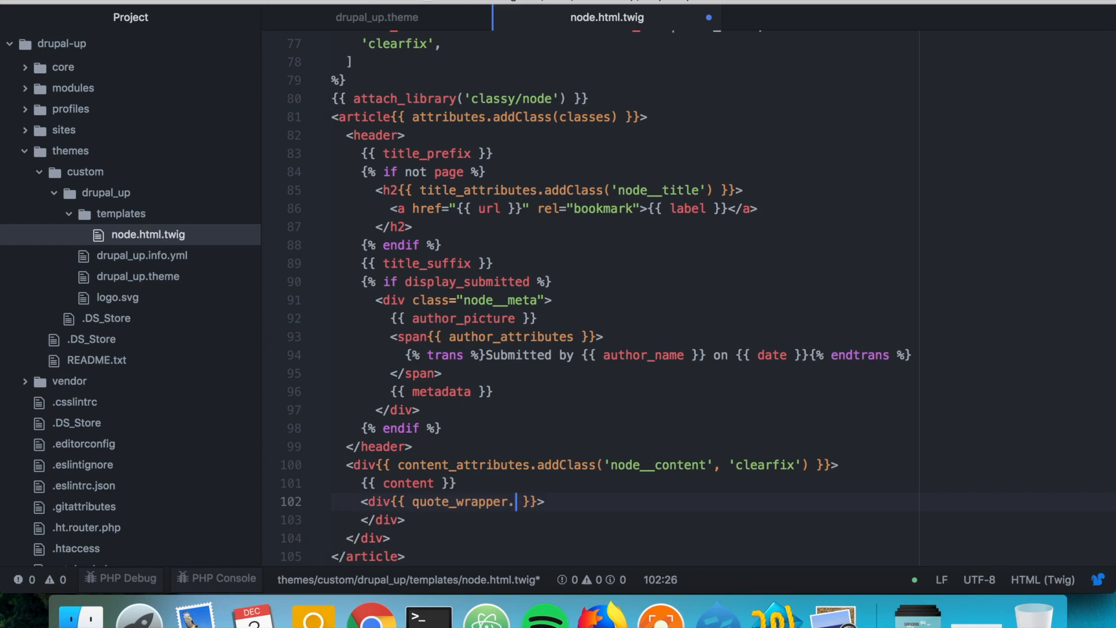
{"action": "left_click", "coordinate": [399, 18]}
{"action": "double_click", "coordinate": [600, 278]}
{"action": "key", "text": "super+c"}
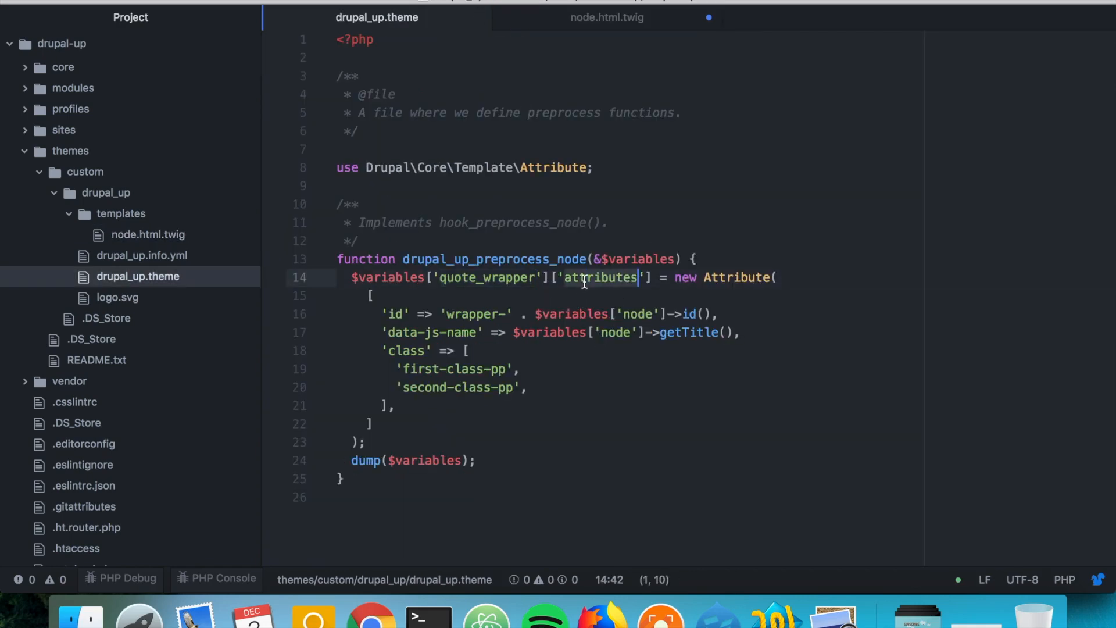
{"action": "left_click", "coordinate": [614, 20]}
{"action": "key", "text": "super+v"}
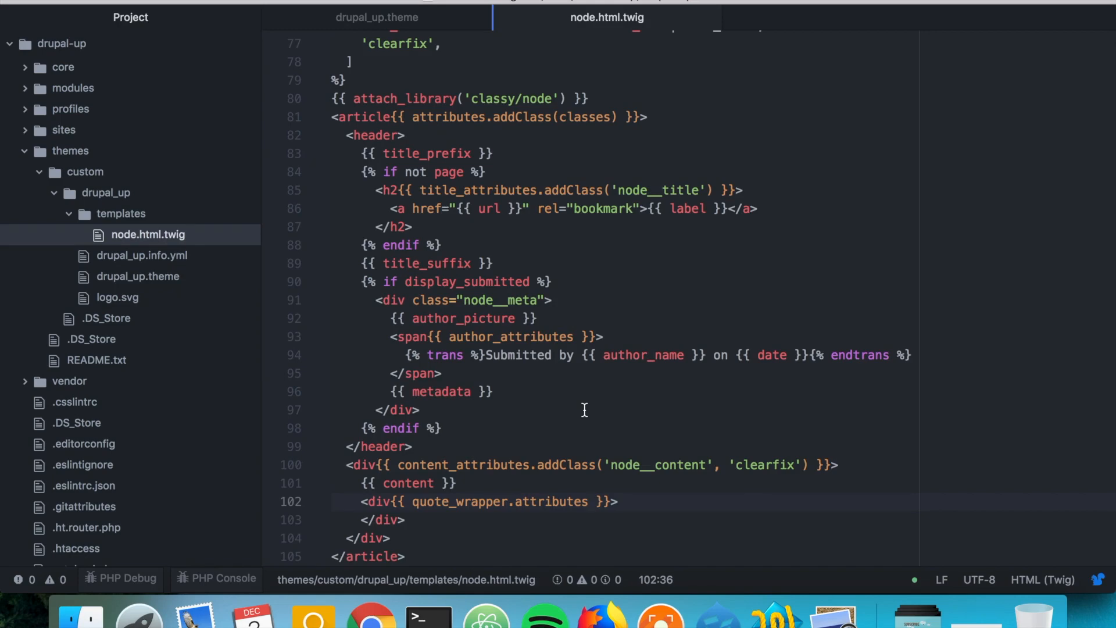
{"action": "type", "text": "."}
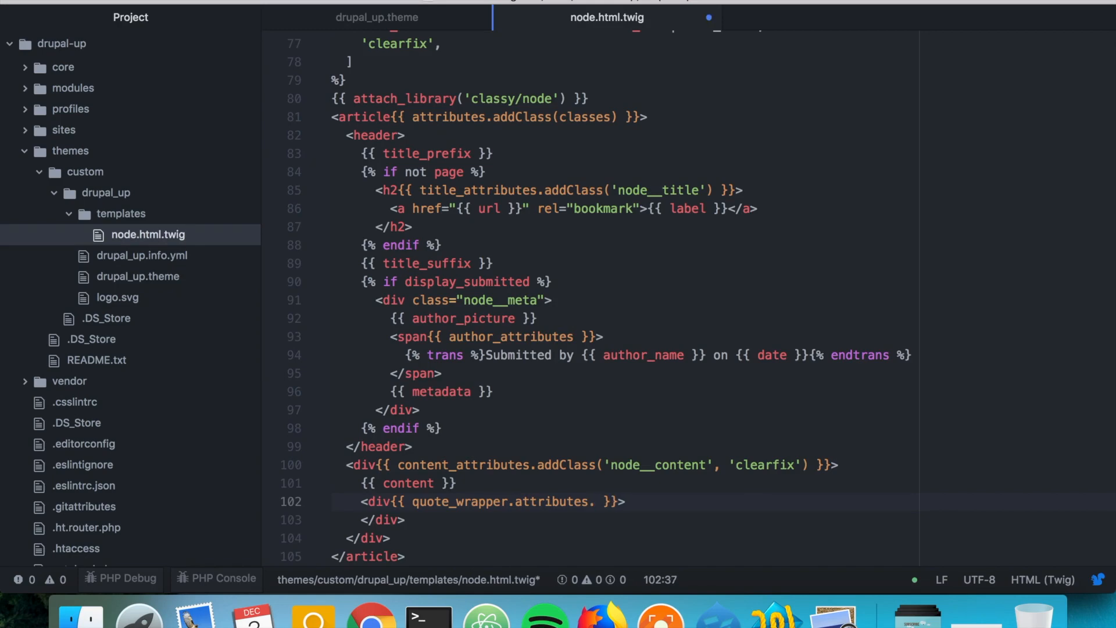
{"action": "type", "text": "add"}
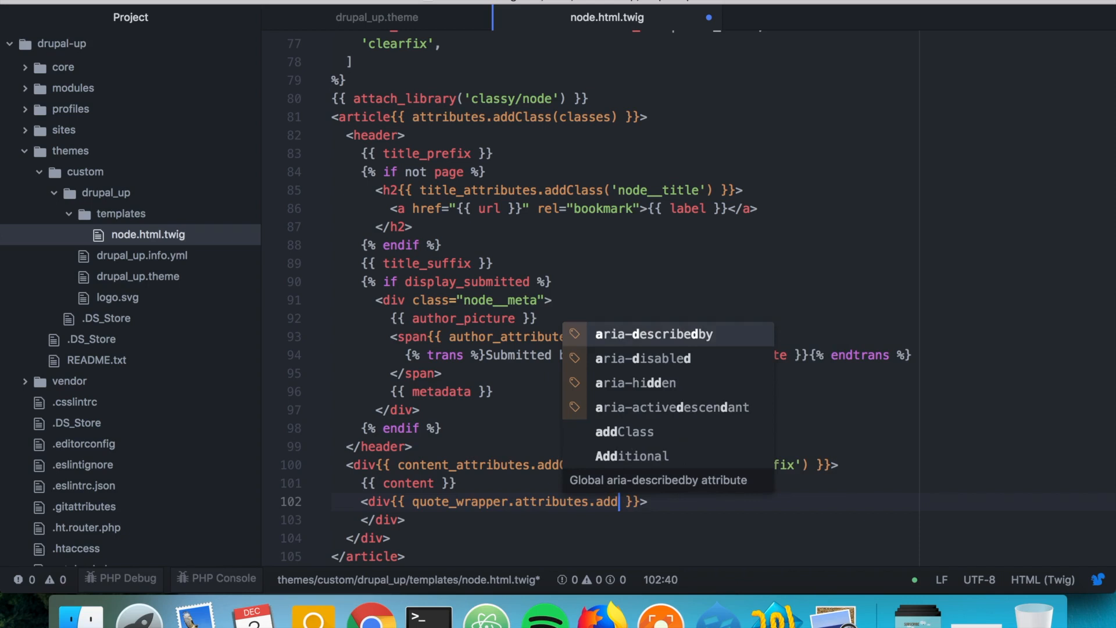
{"action": "type", "text": "Class()"}
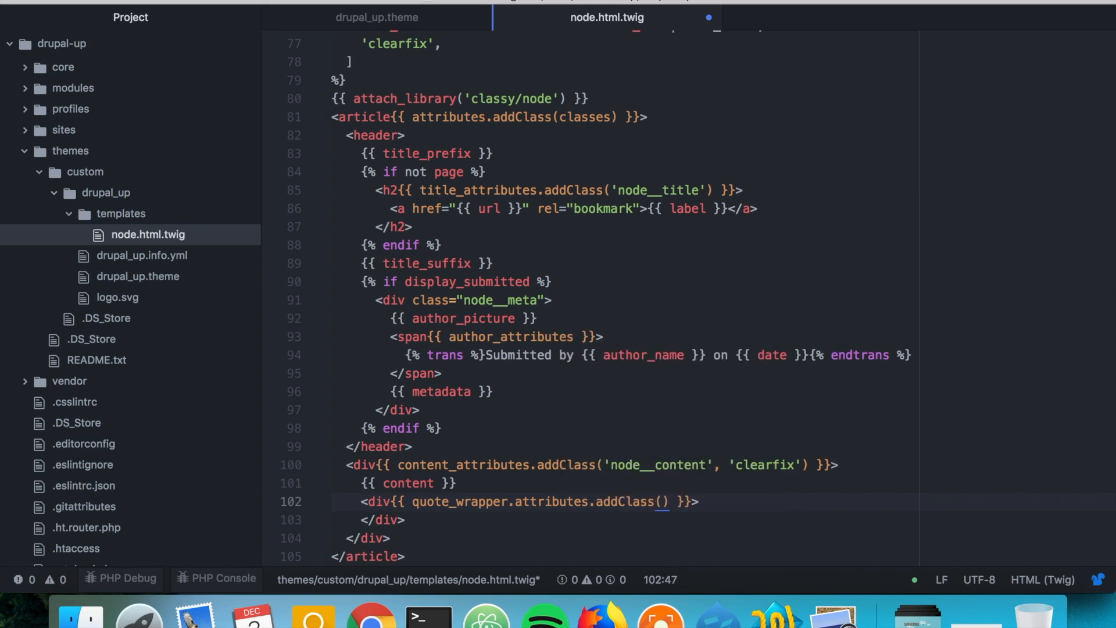
{"action": "type", "text": "'"}
{"action": "type", "text": "twig"}
{"action": "type", "text": "-class"}
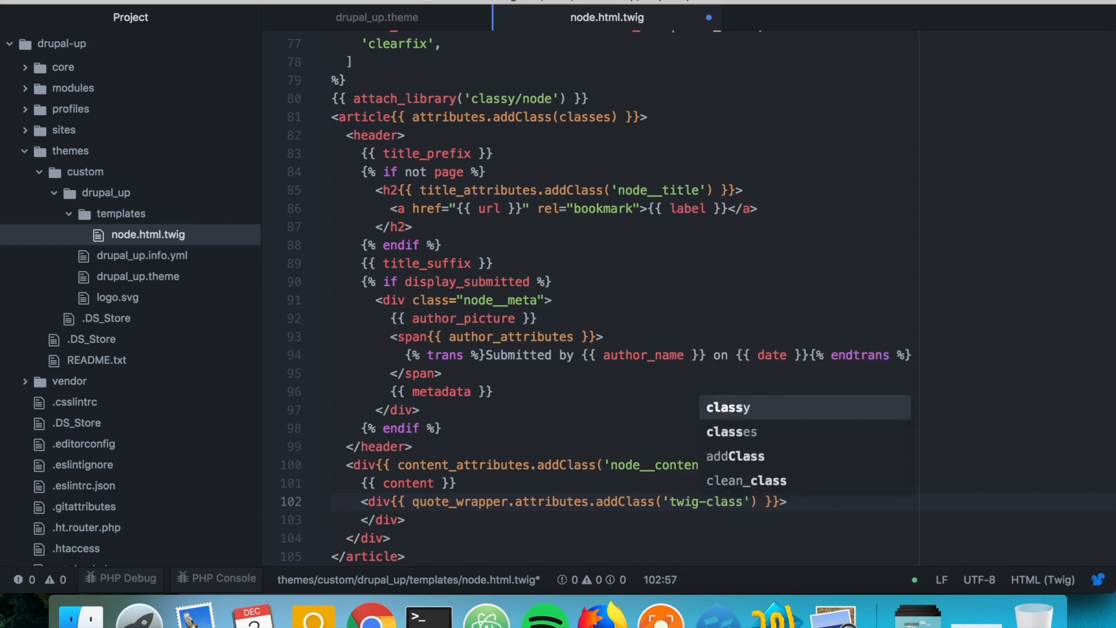
{"action": "type", "text": "-3"}
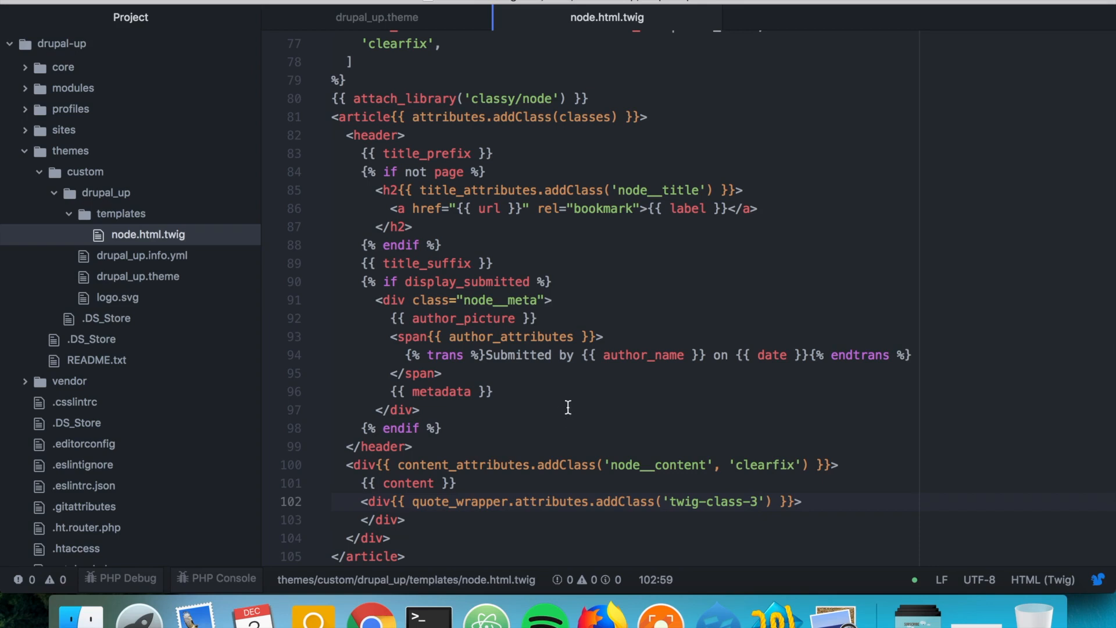
Insert {{ ""|t }} inside the div with the Terry Pratchett quote pasted in, and save.
{"action": "left_click", "coordinate": [809, 504]}
{"action": "key", "text": "Return"}
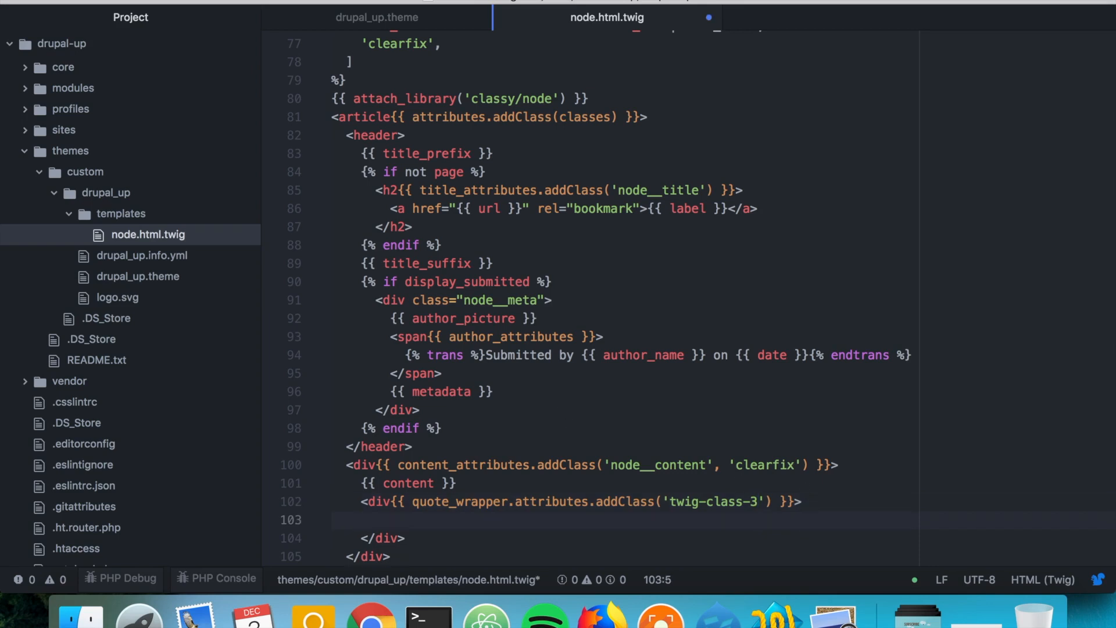
{"action": "type", "text": "{{ }}"}
{"action": "key", "text": "Left"}
{"action": "key", "text": "Left"}
{"action": "type", "text": "t"}
{"action": "key", "text": "Left"}
{"action": "key", "text": "Left"}
{"action": "type", "text": "\""}
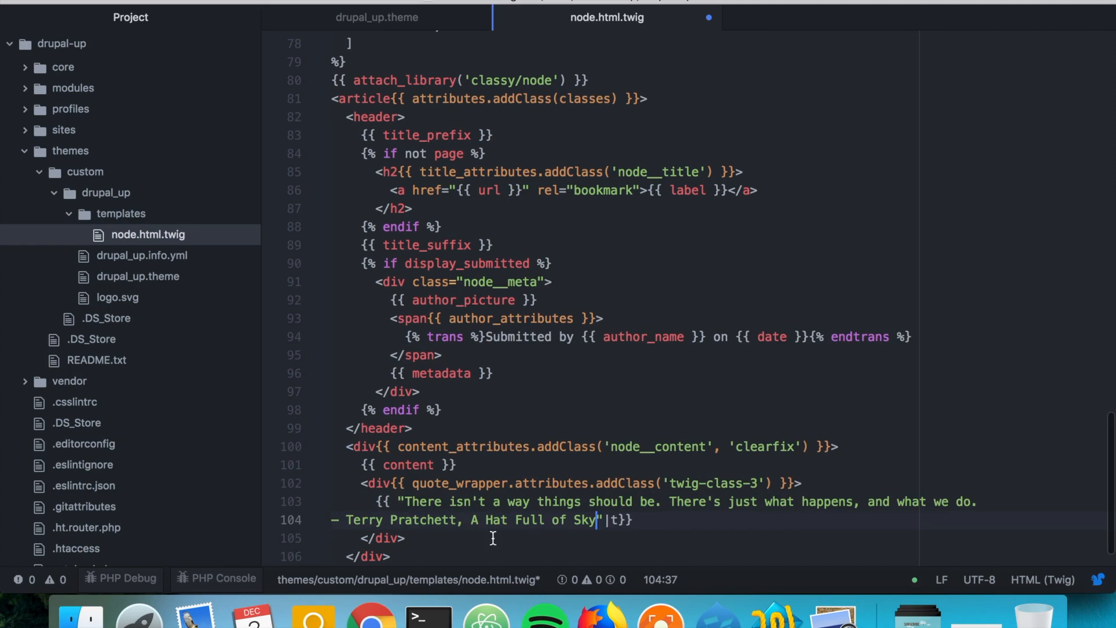
{"action": "key", "text": "super+v"}
{"action": "key", "text": "super+s"}
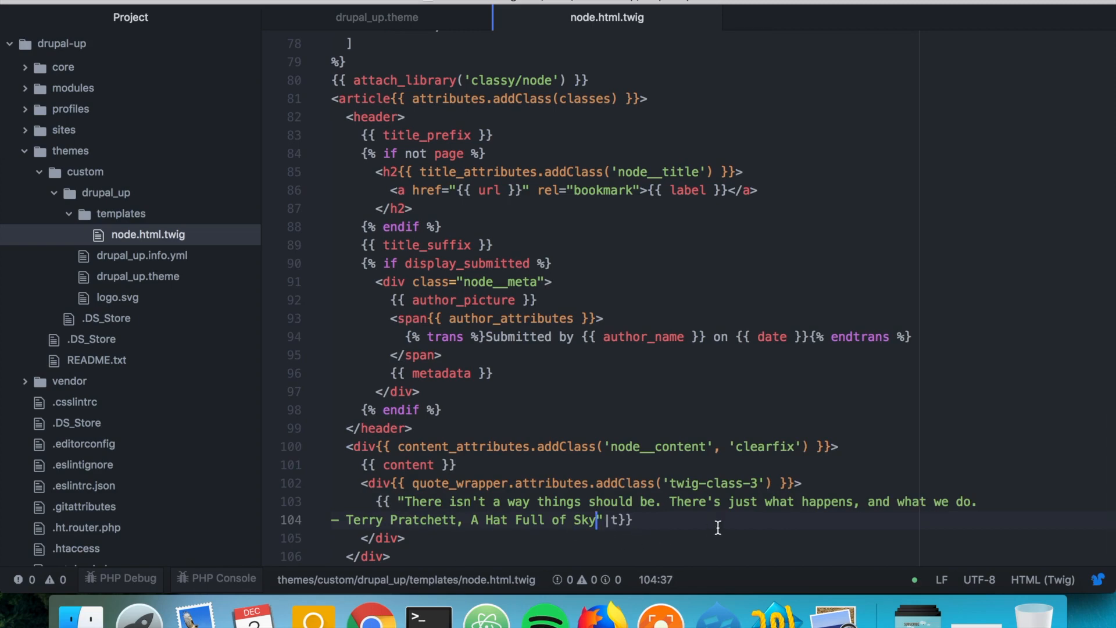
Close DevTools in Chrome and clear Drupal's cache from the Devel toolbar.
{"action": "left_click", "coordinate": [371, 618]}
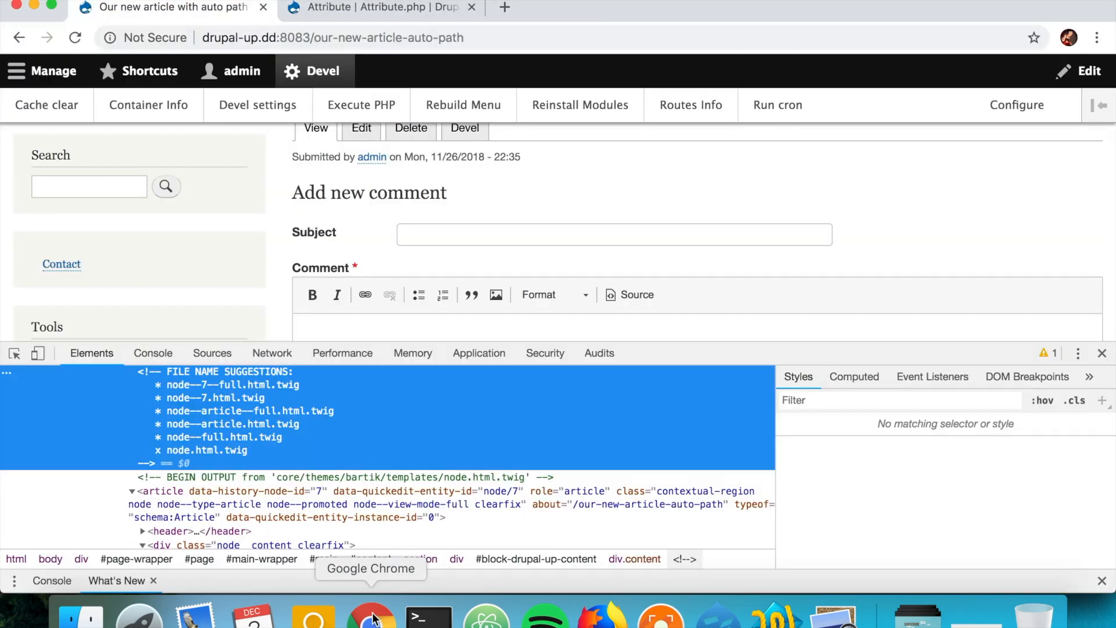
{"action": "left_click", "coordinate": [1101, 353]}
{"action": "left_click", "coordinate": [47, 105]}
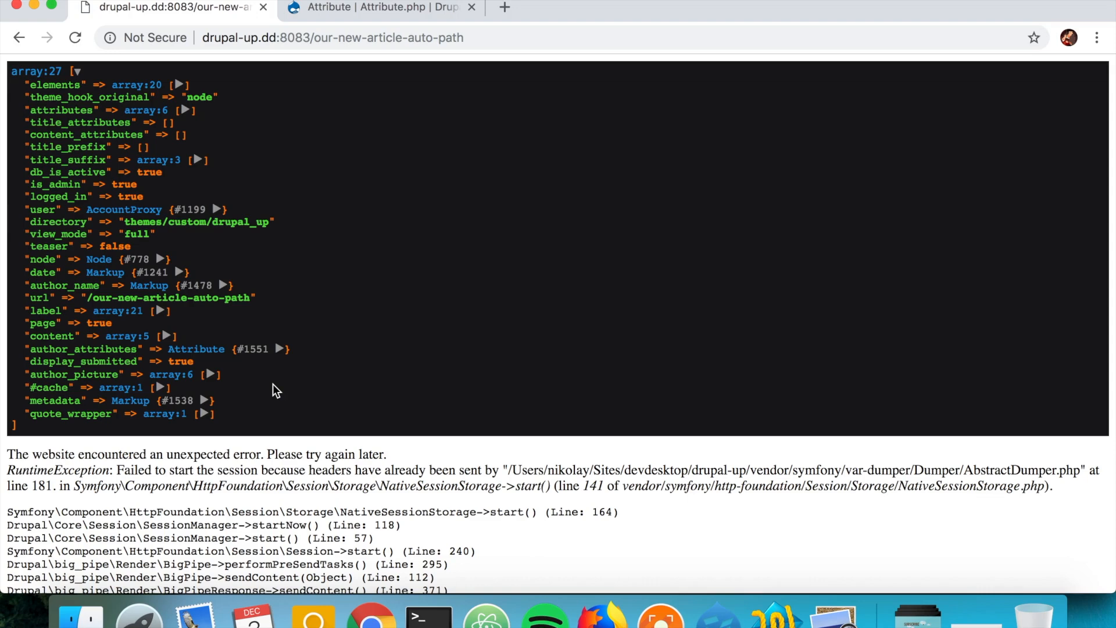
{"action": "left_click", "coordinate": [485, 617]}
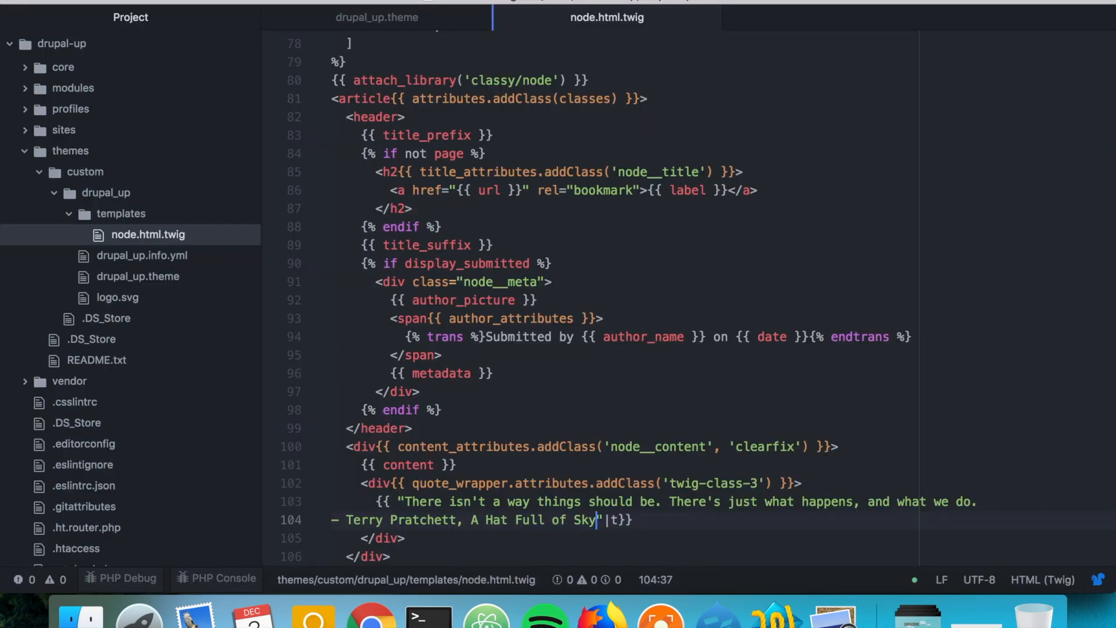
Delete the dump($variables) line from drupal_up.theme, save, and reload the article with a cache clear.
{"action": "left_click", "coordinate": [401, 18]}
{"action": "left_click_drag", "start_coordinate": [482, 460], "coordinate": [321, 462]}
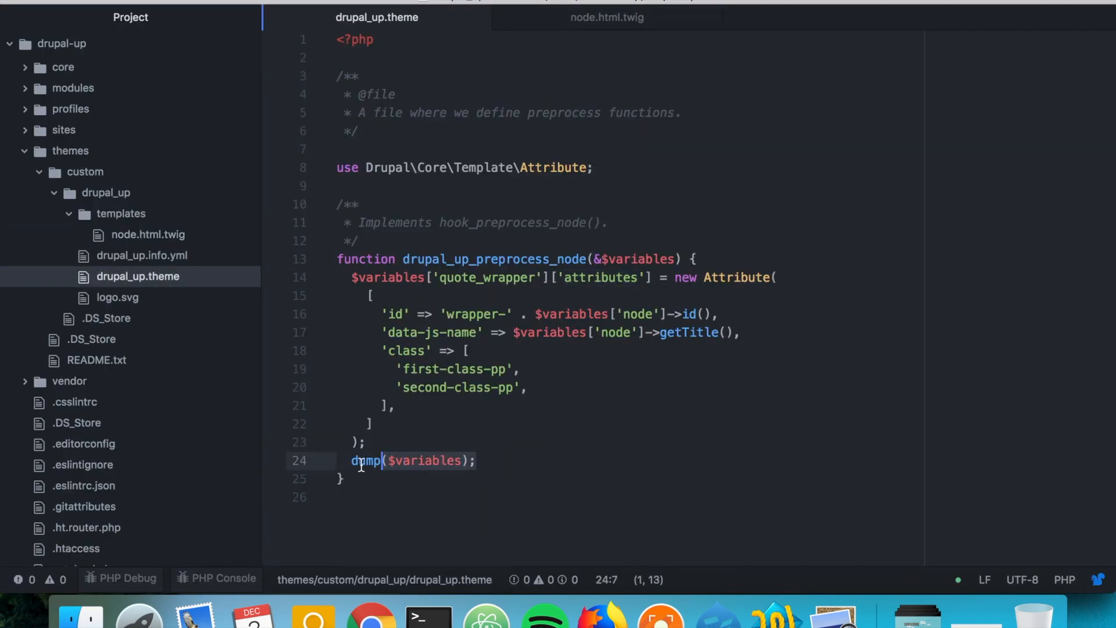
{"action": "key", "text": "BackSpace"}
{"action": "key", "text": "BackSpace"}
{"action": "key", "text": "super+s"}
{"action": "key", "text": "super+Tab"}
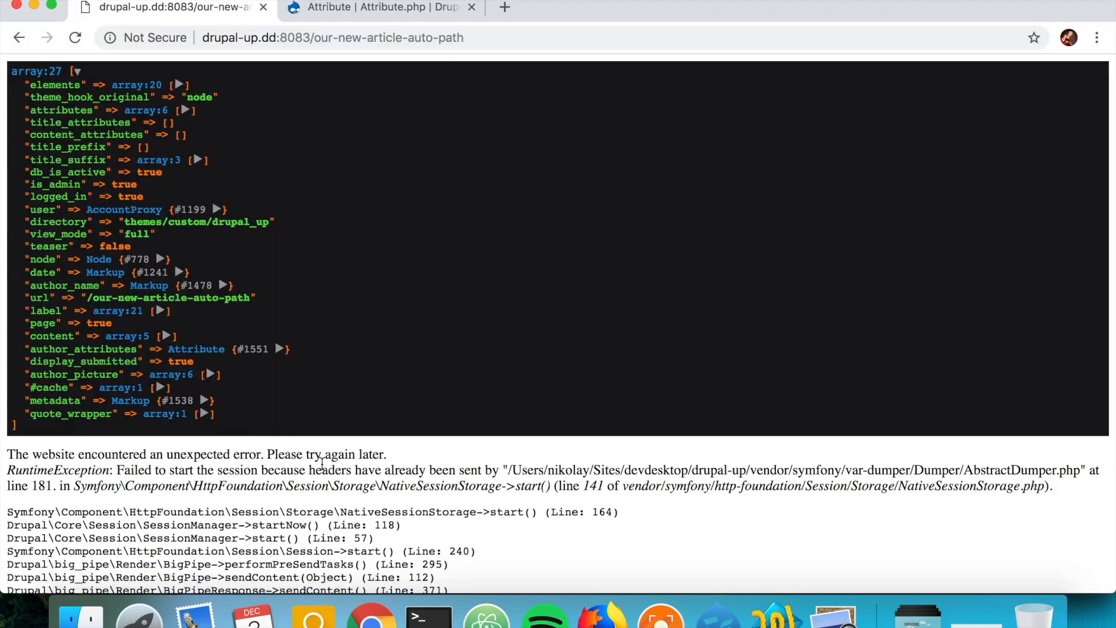
{"action": "key", "text": "super+r"}
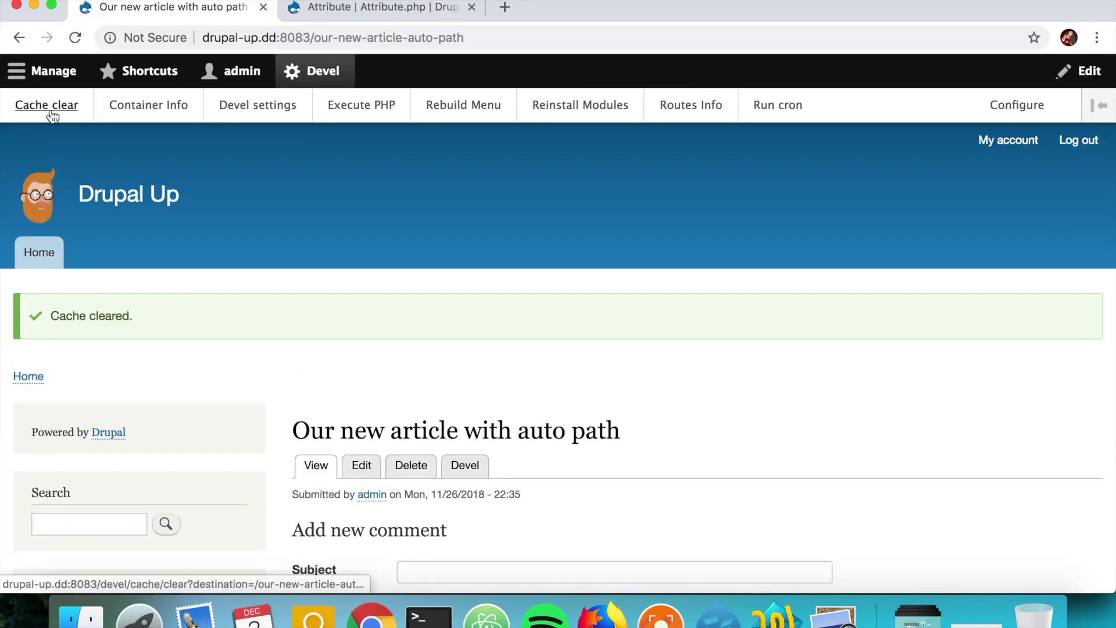
{"action": "left_click", "coordinate": [46, 105]}
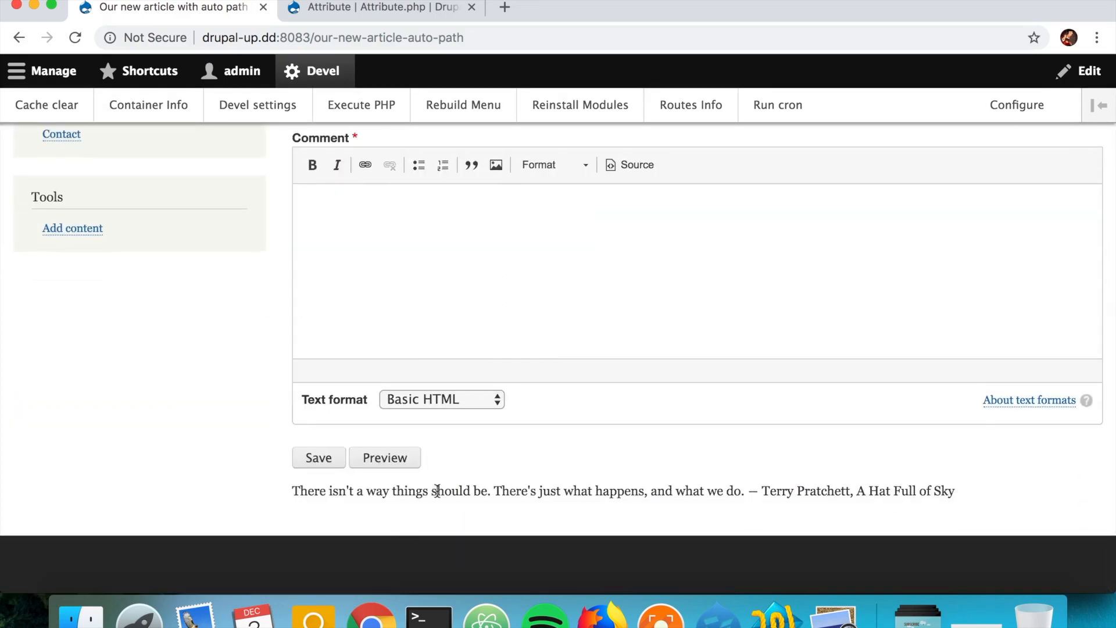
Inspect the rendered Pratchett quote div in DevTools to verify its id, data-js-name and classes.
{"action": "right_click", "coordinate": [474, 490]}
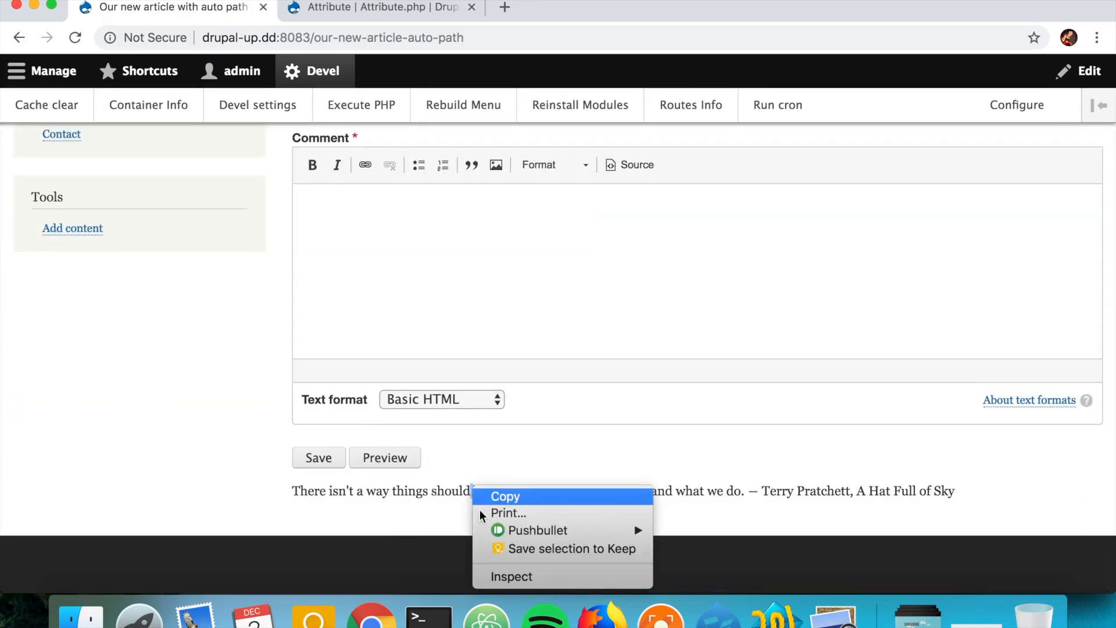
{"action": "left_click", "coordinate": [509, 574]}
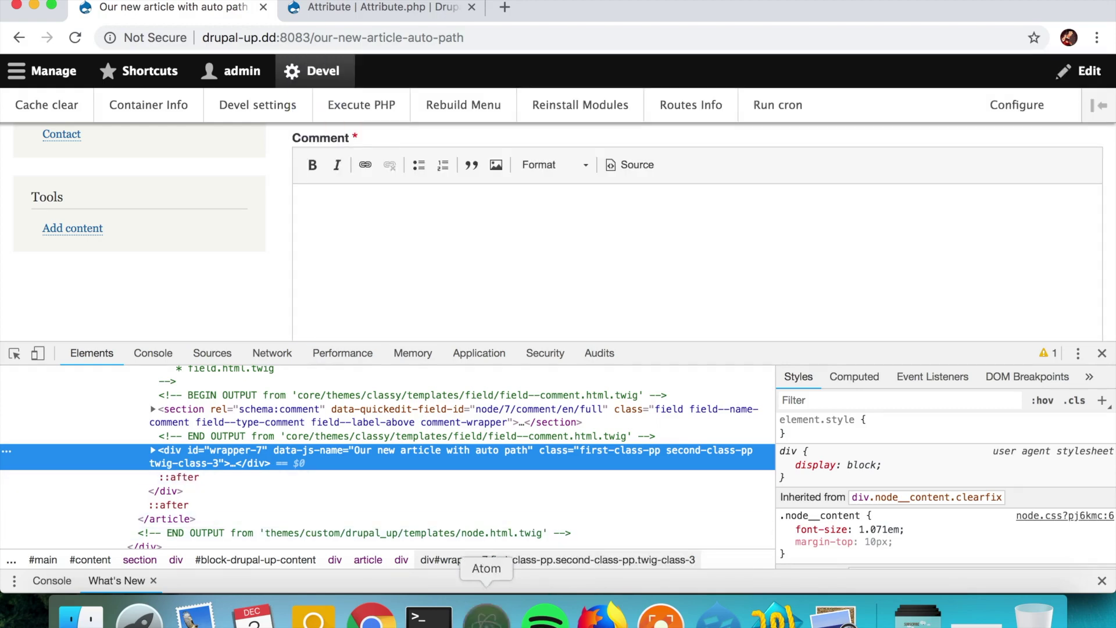
Return to Atom and review node.html.twig's quote div, then drupal_up.theme's preprocess function.
{"action": "left_click", "coordinate": [486, 618]}
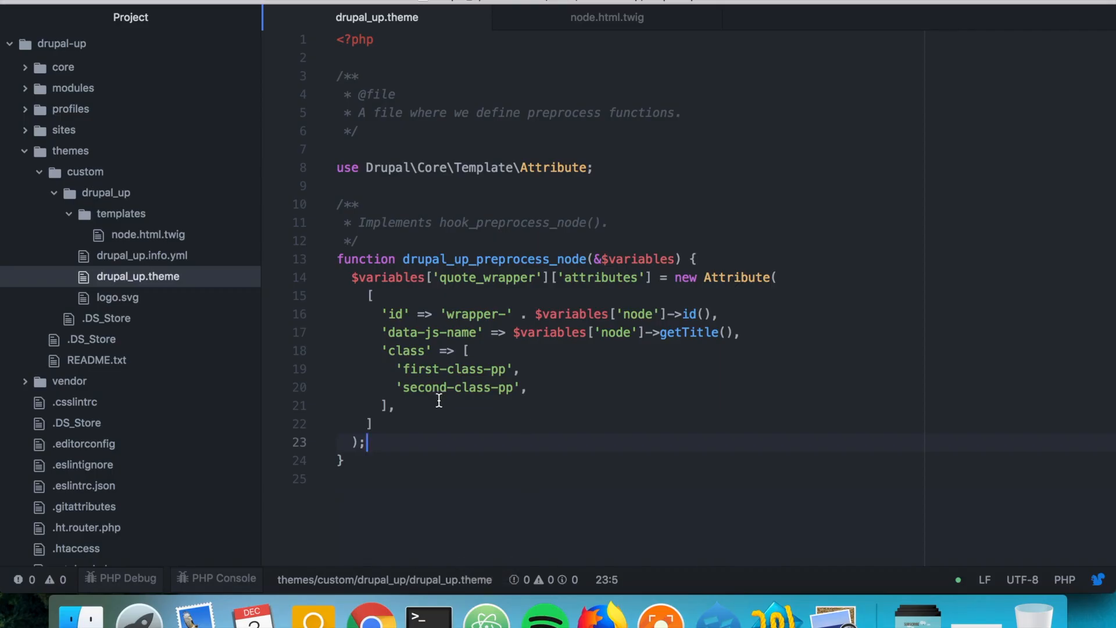
{"action": "left_click", "coordinate": [607, 17]}
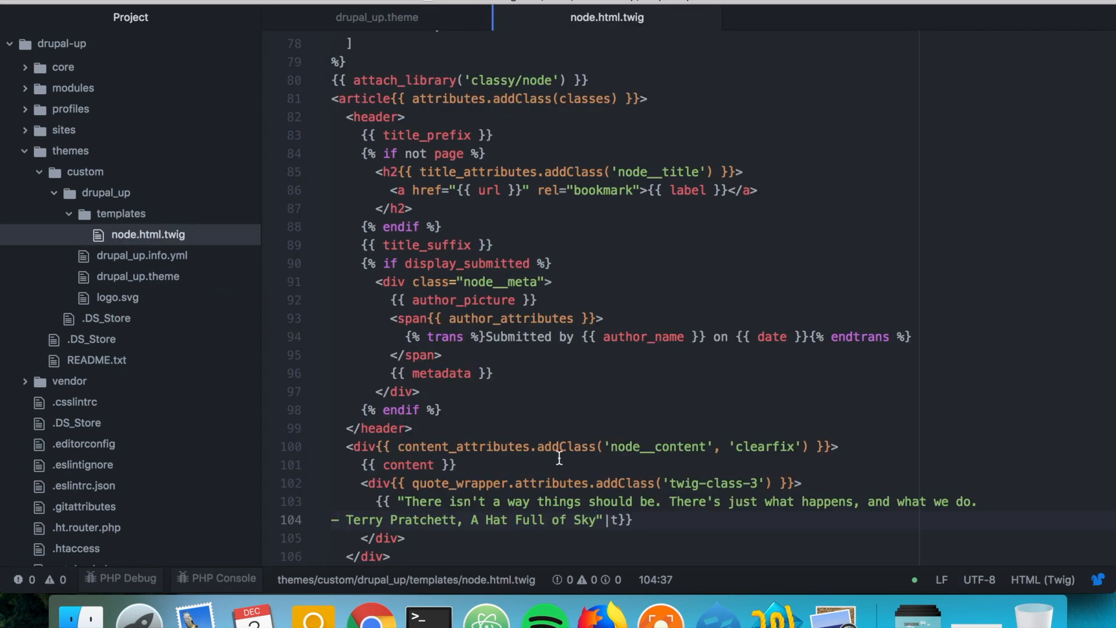
{"action": "key", "text": "ctrl+shift+Tab"}
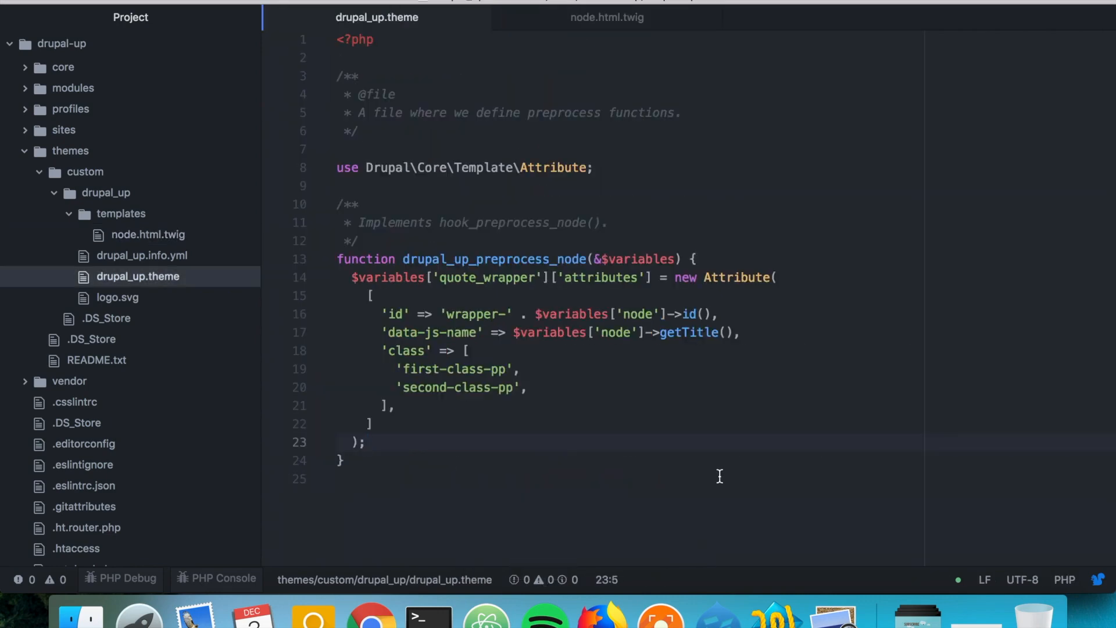